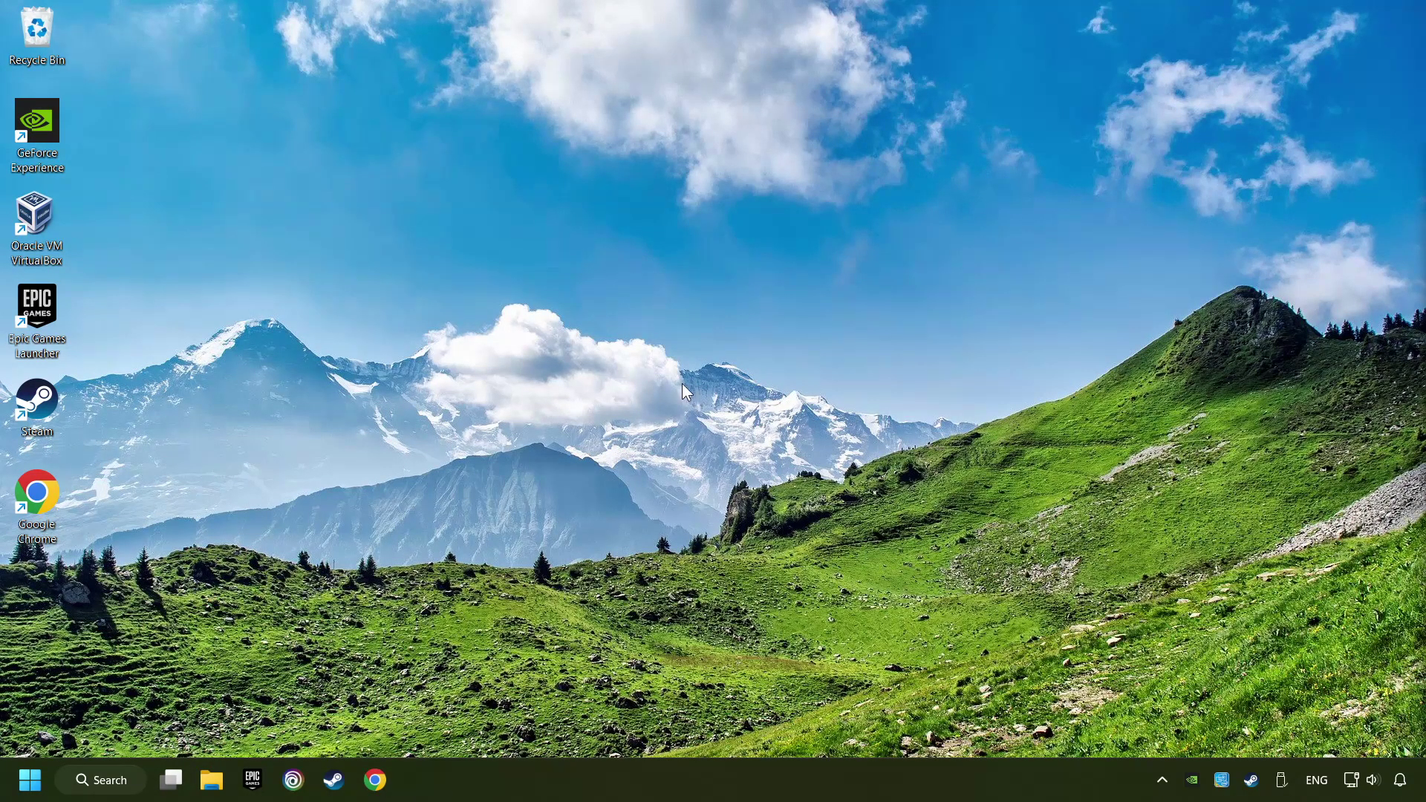
Open Device Manager, expand Display adapters, and select the NVIDIA GeForce GTX 1050 Ti
click(111, 781)
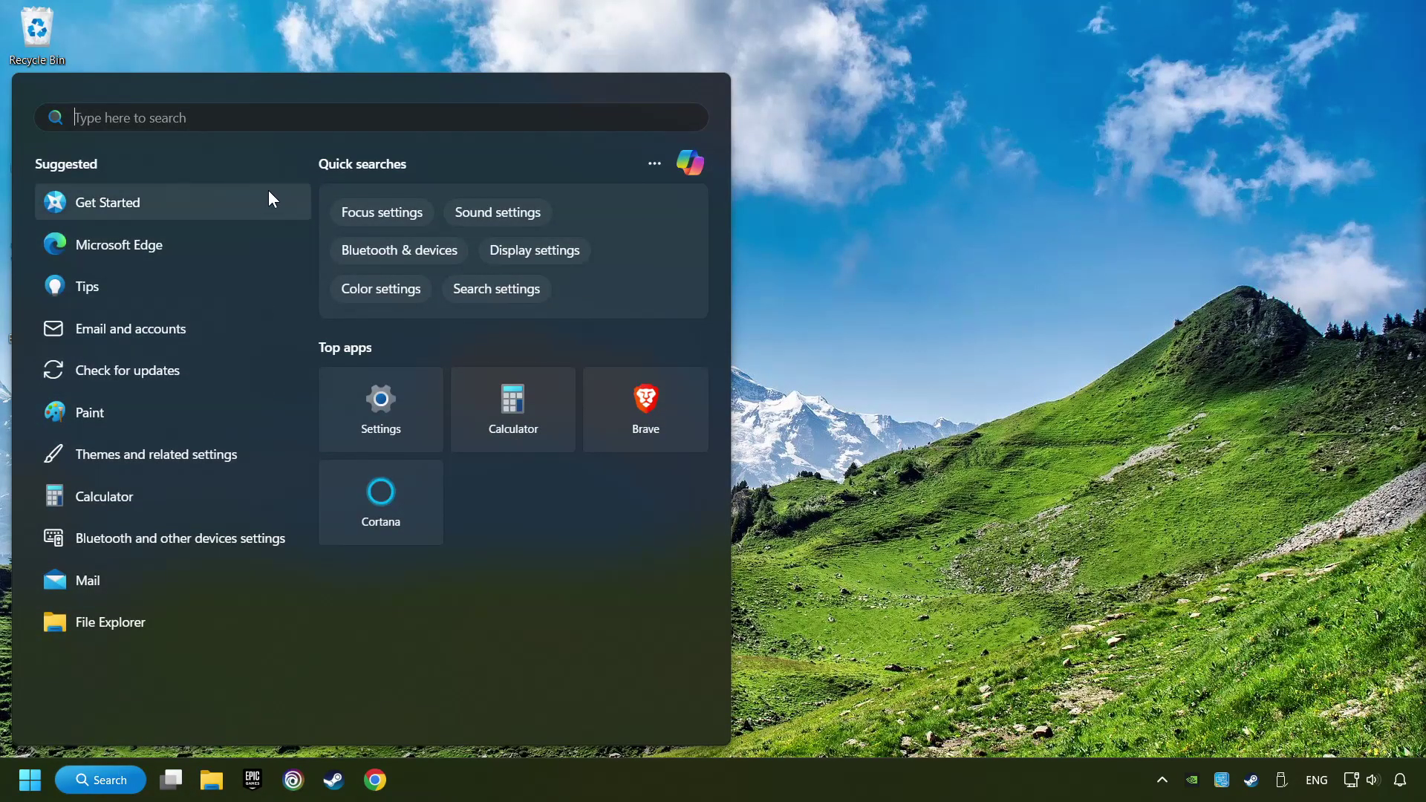
text(device m)
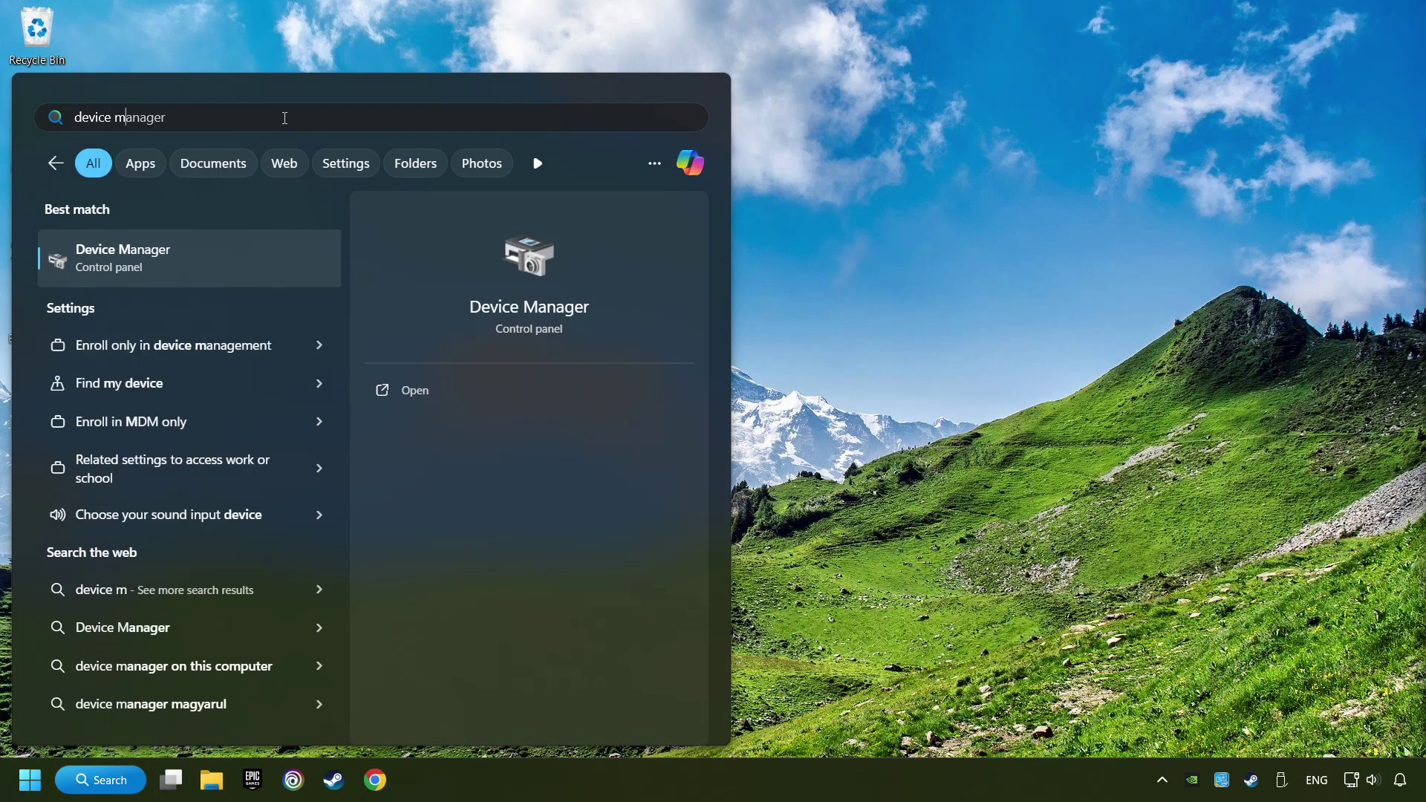
text(anager)
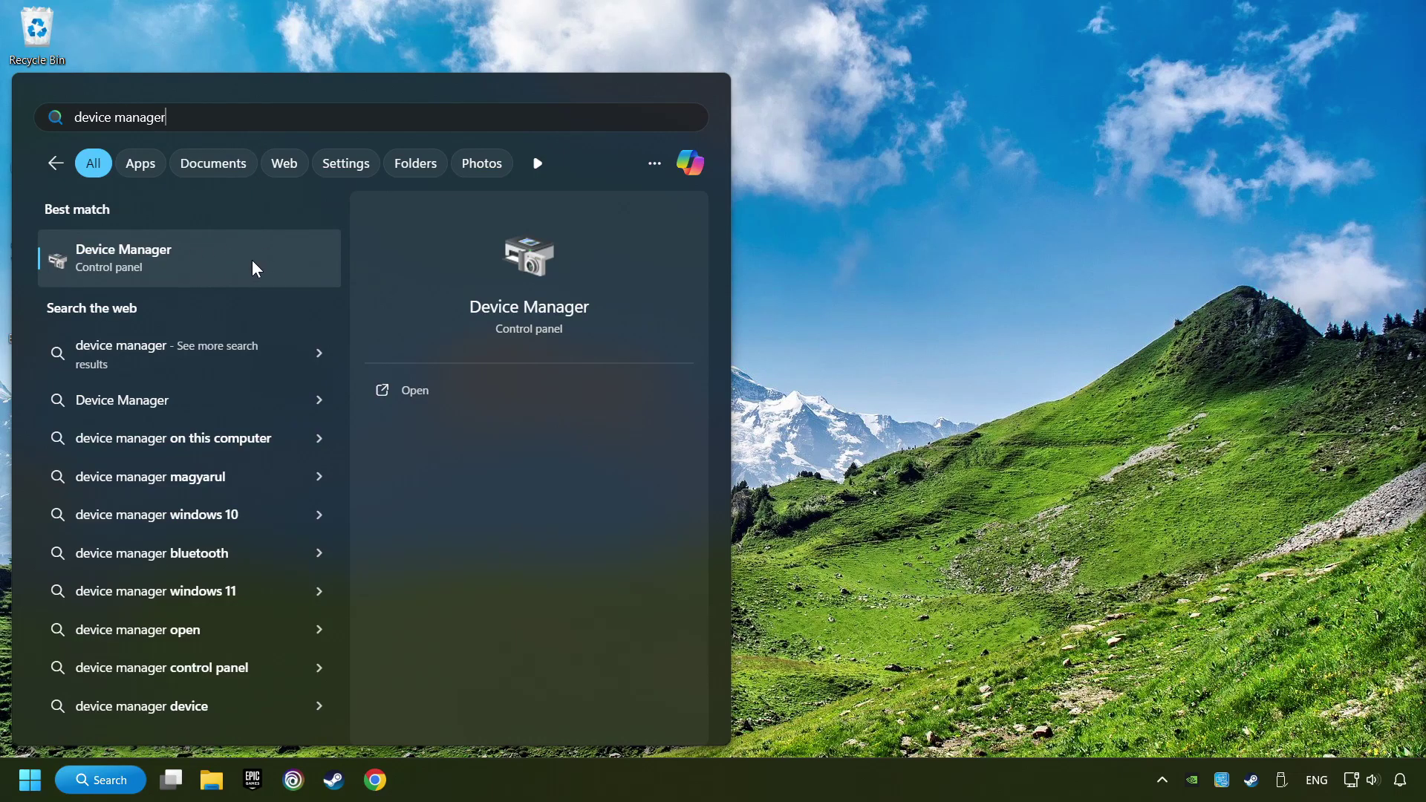
click(295, 261)
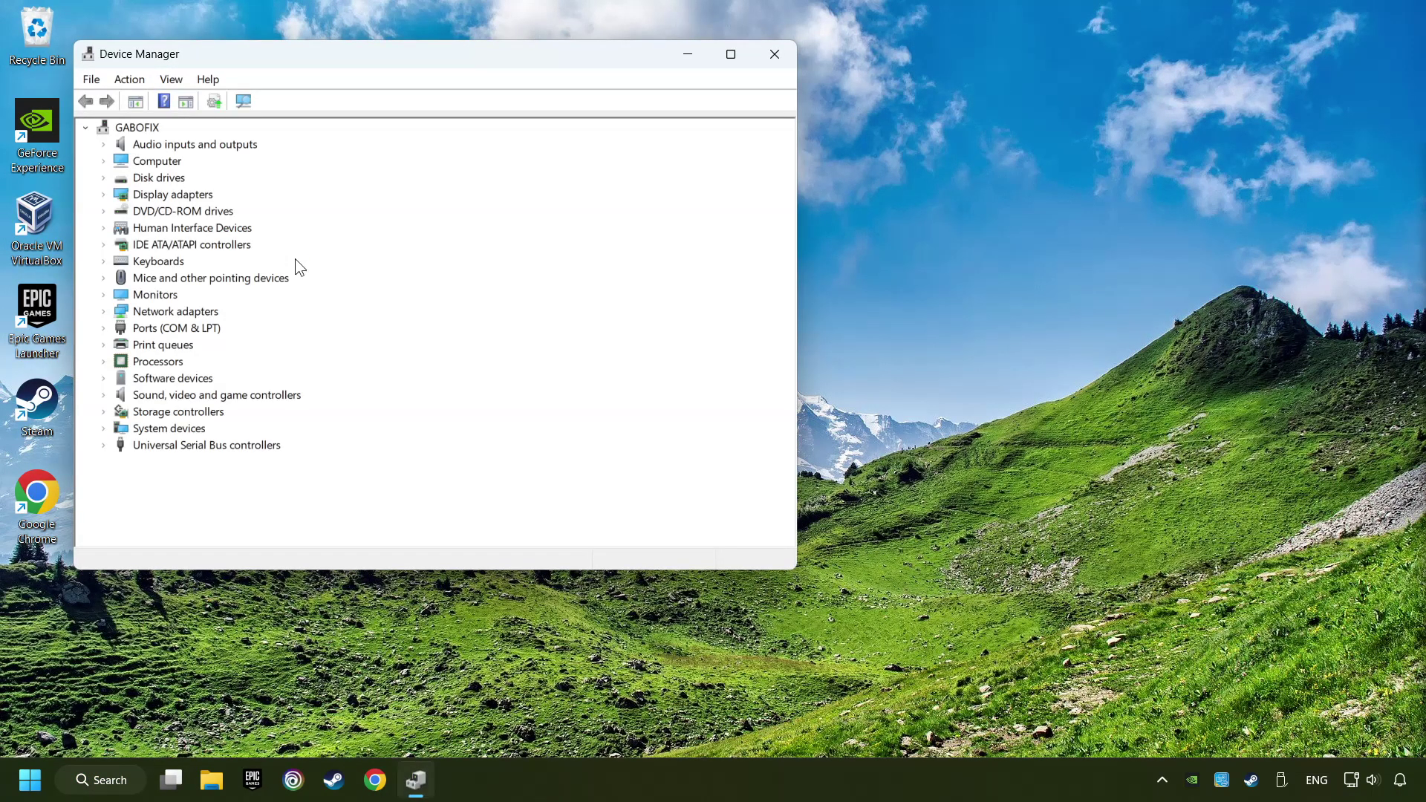
drag(399, 61, 630, 145)
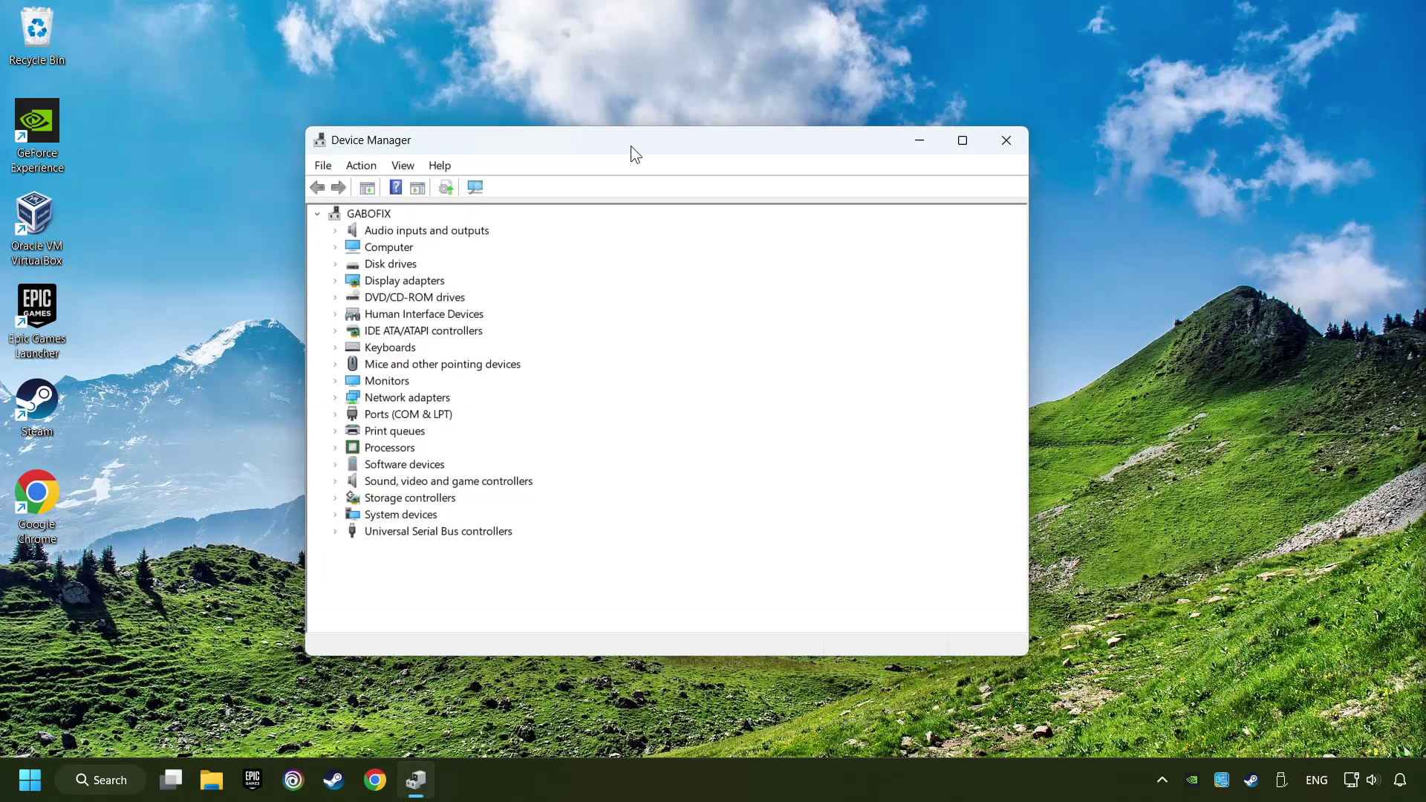
click(349, 281)
click(335, 280)
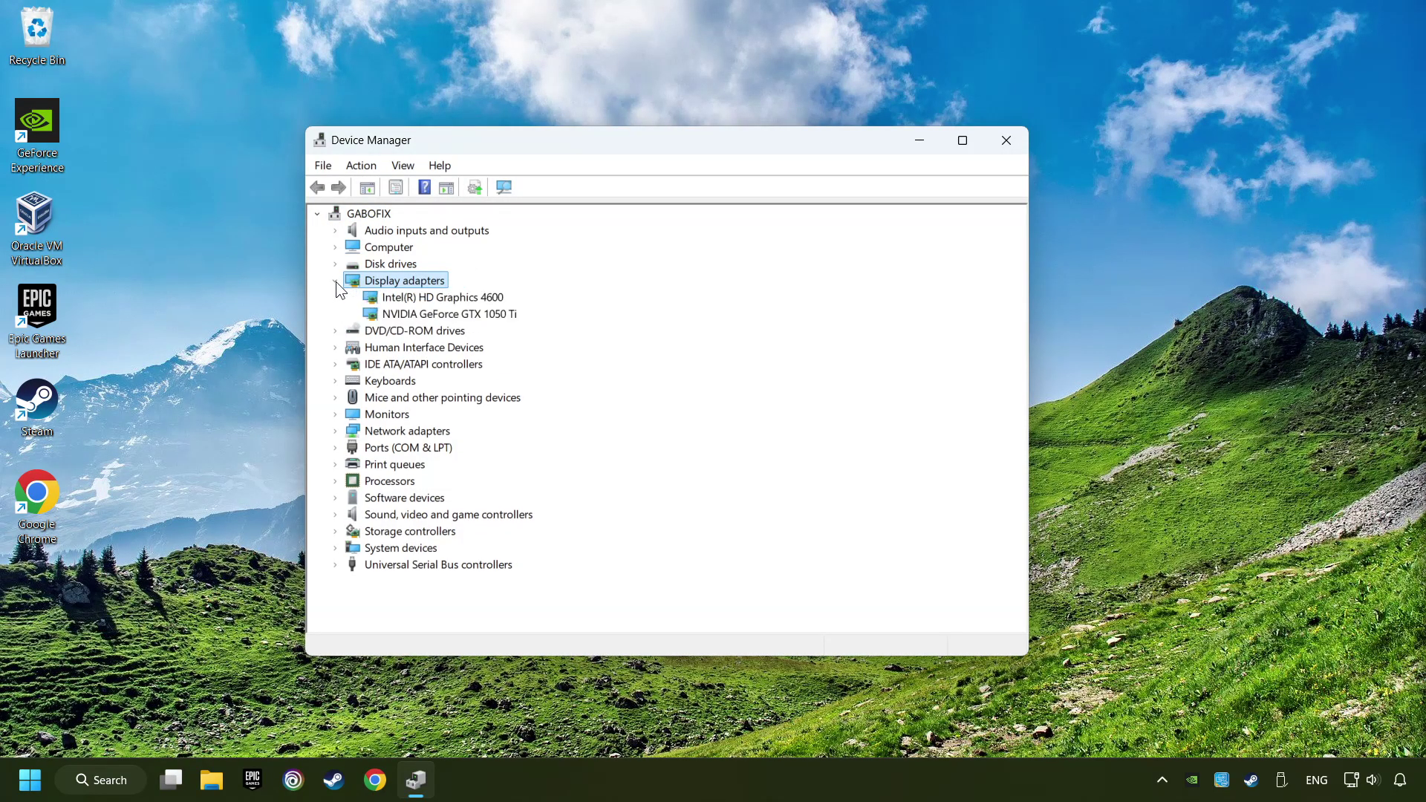
click(371, 317)
Search automatically for a GTX 1050 Ti driver, which reports the best driver is already installed
right_click(445, 313)
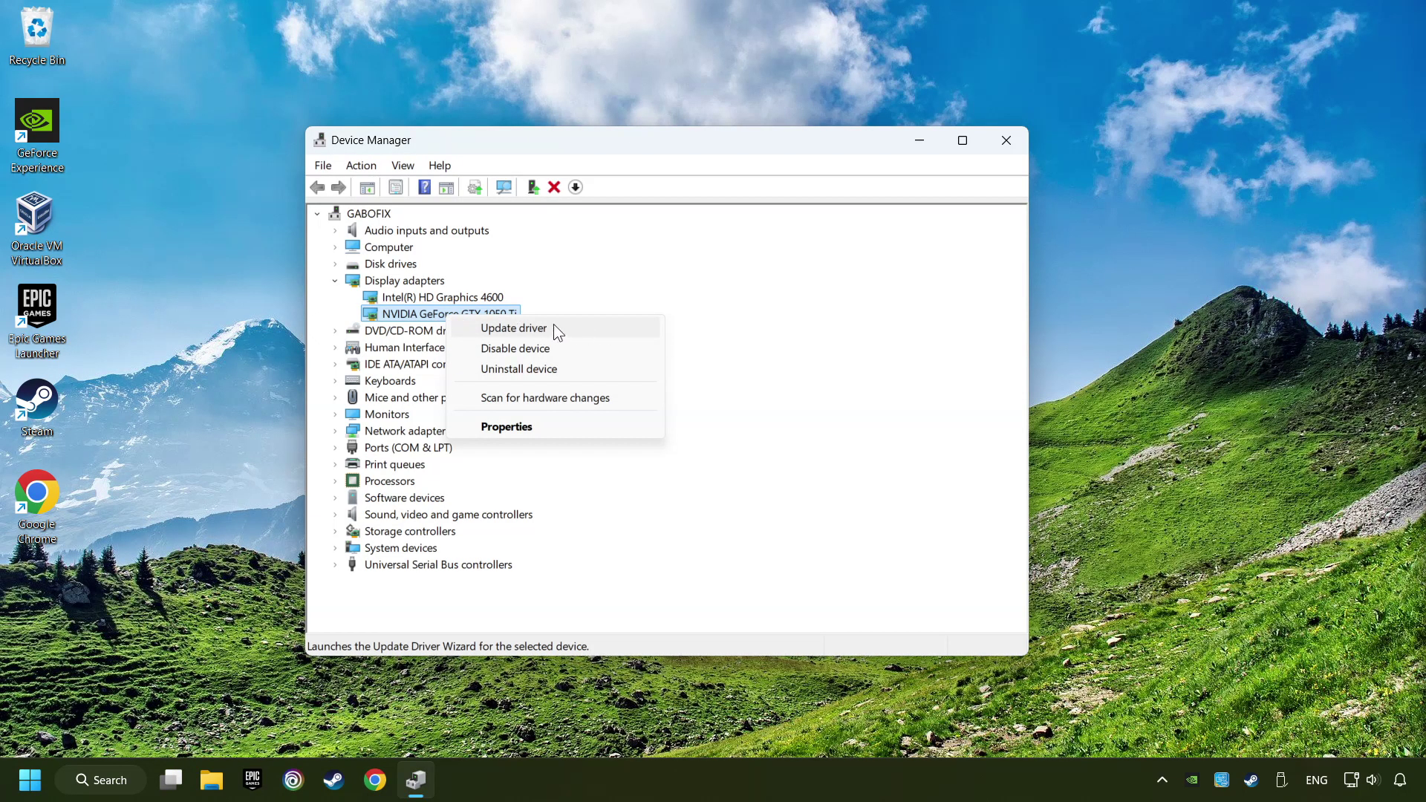
click(571, 328)
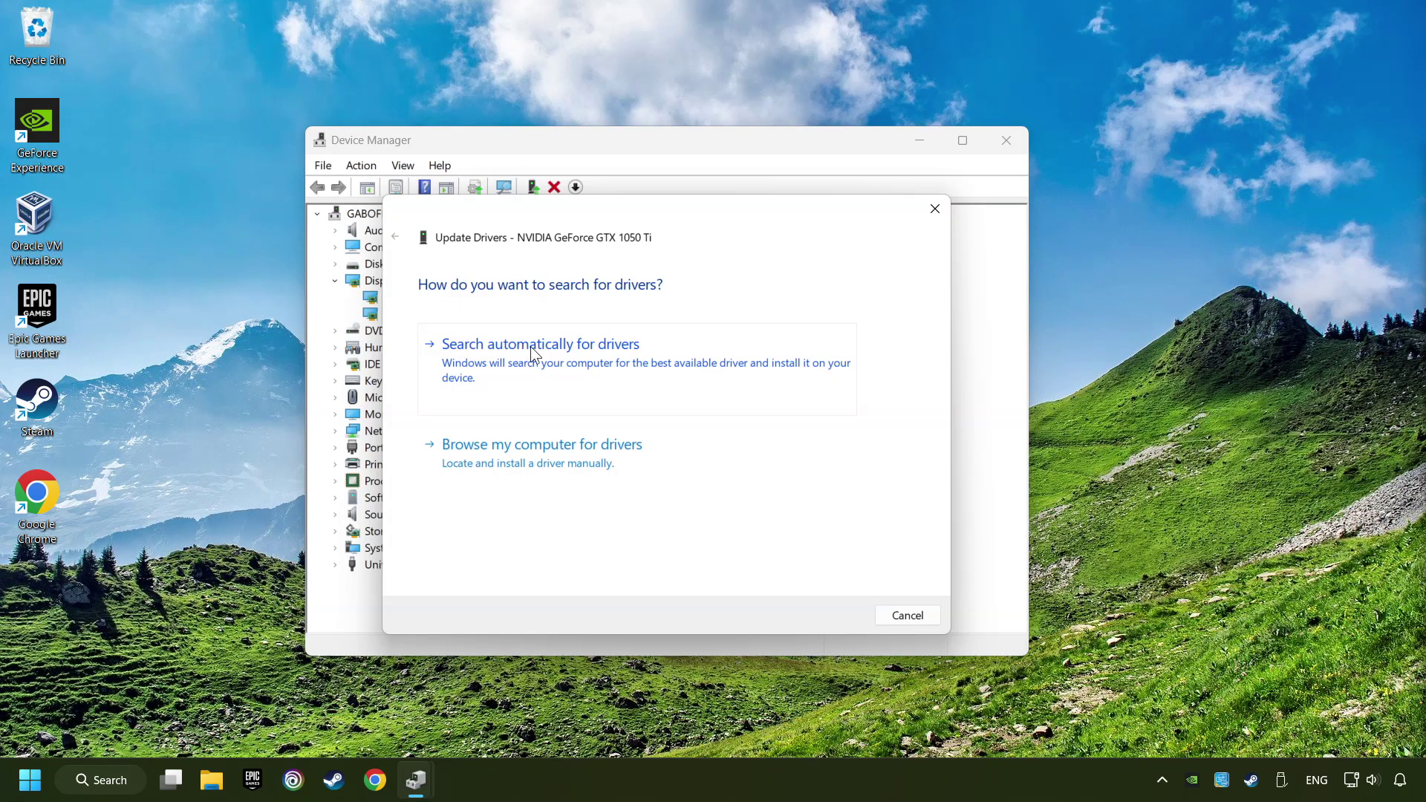
click(558, 351)
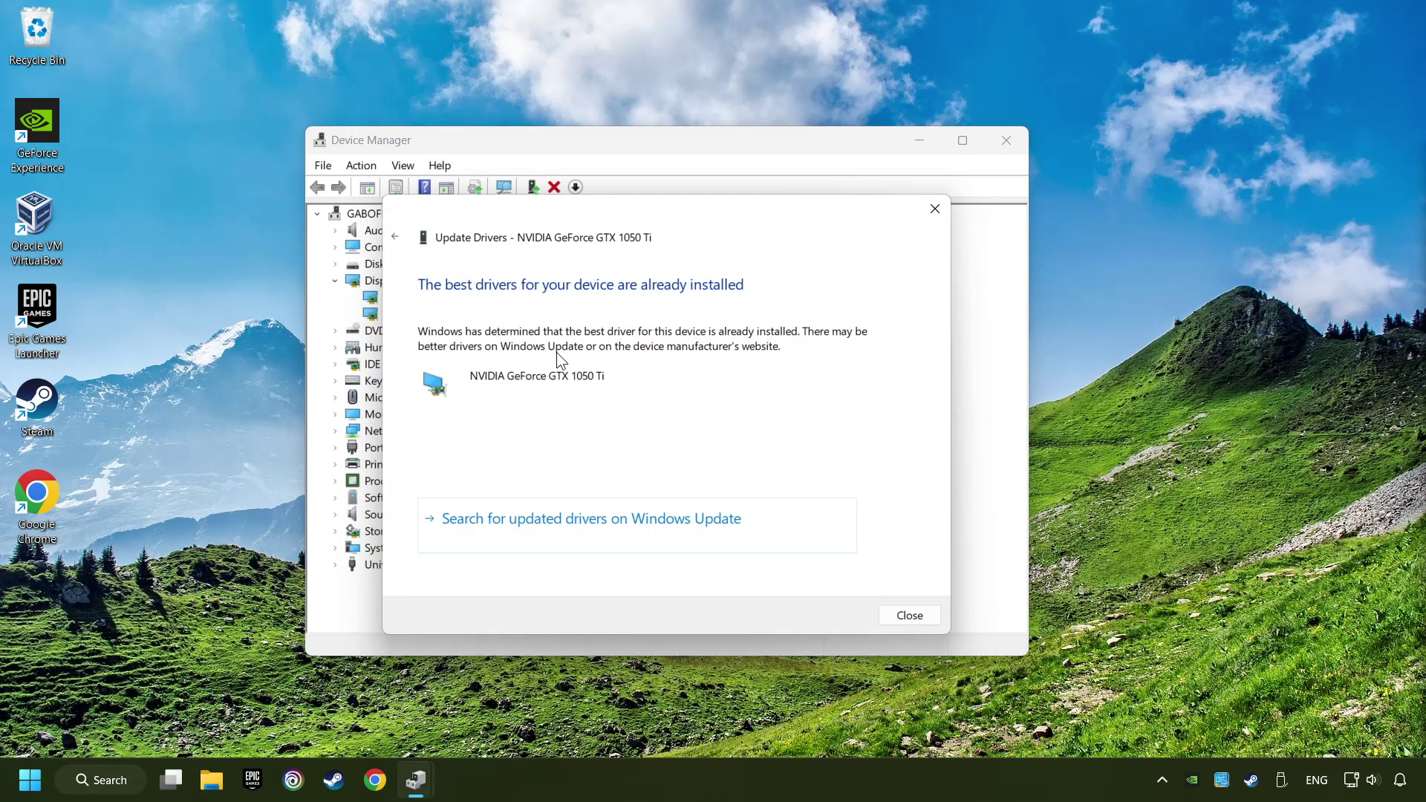
click(918, 615)
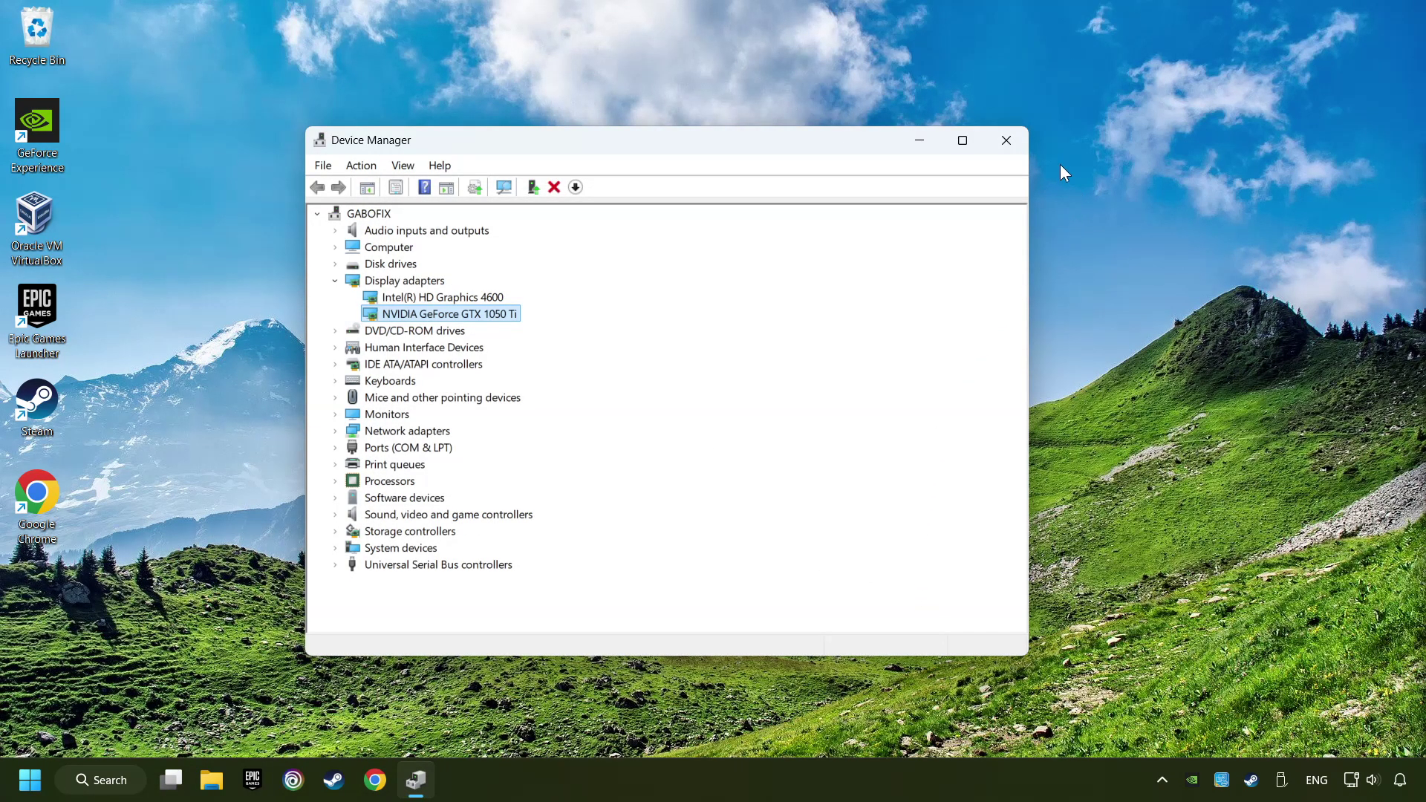
Close Device Manager and search Google in Chrome for 'nvidia geforce driver download'
click(1006, 141)
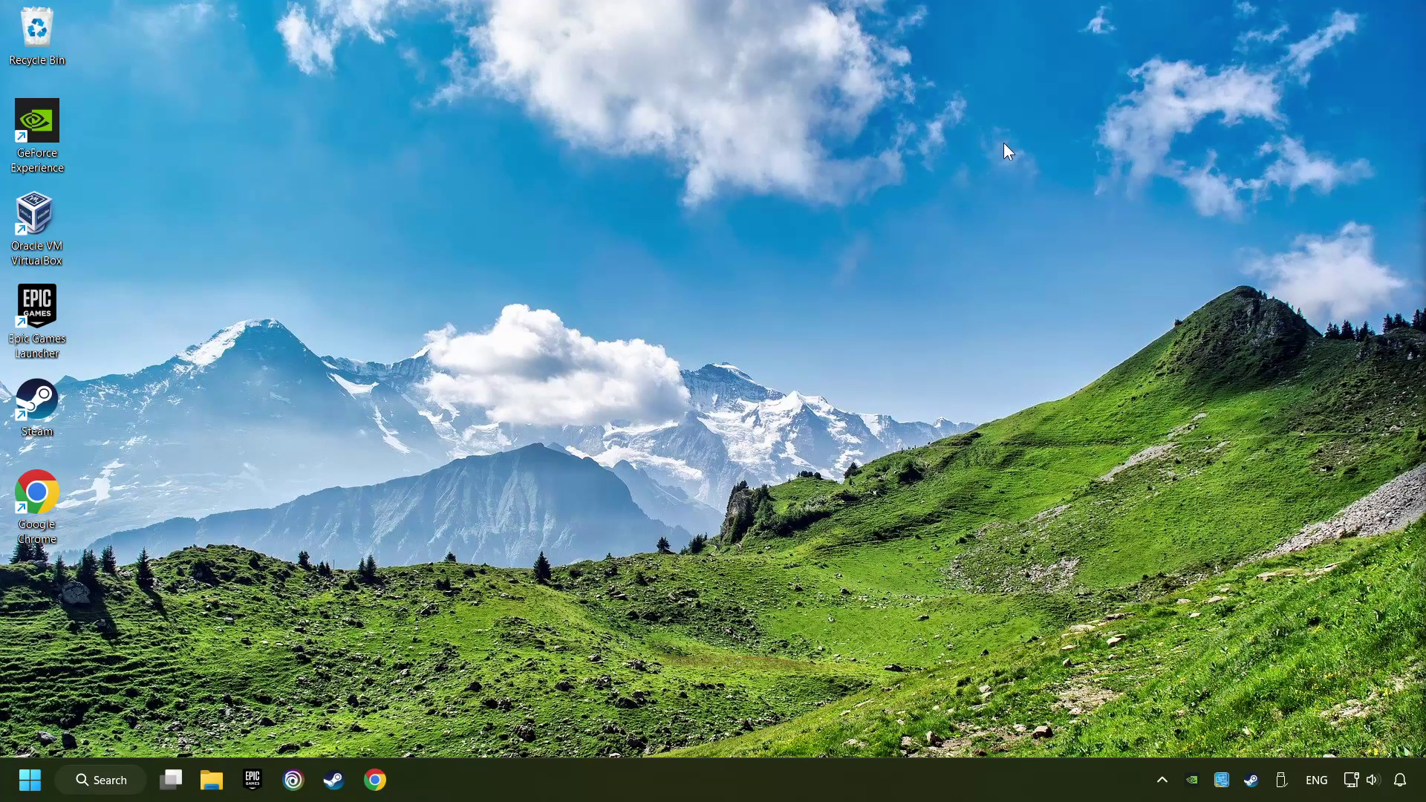
click(375, 780)
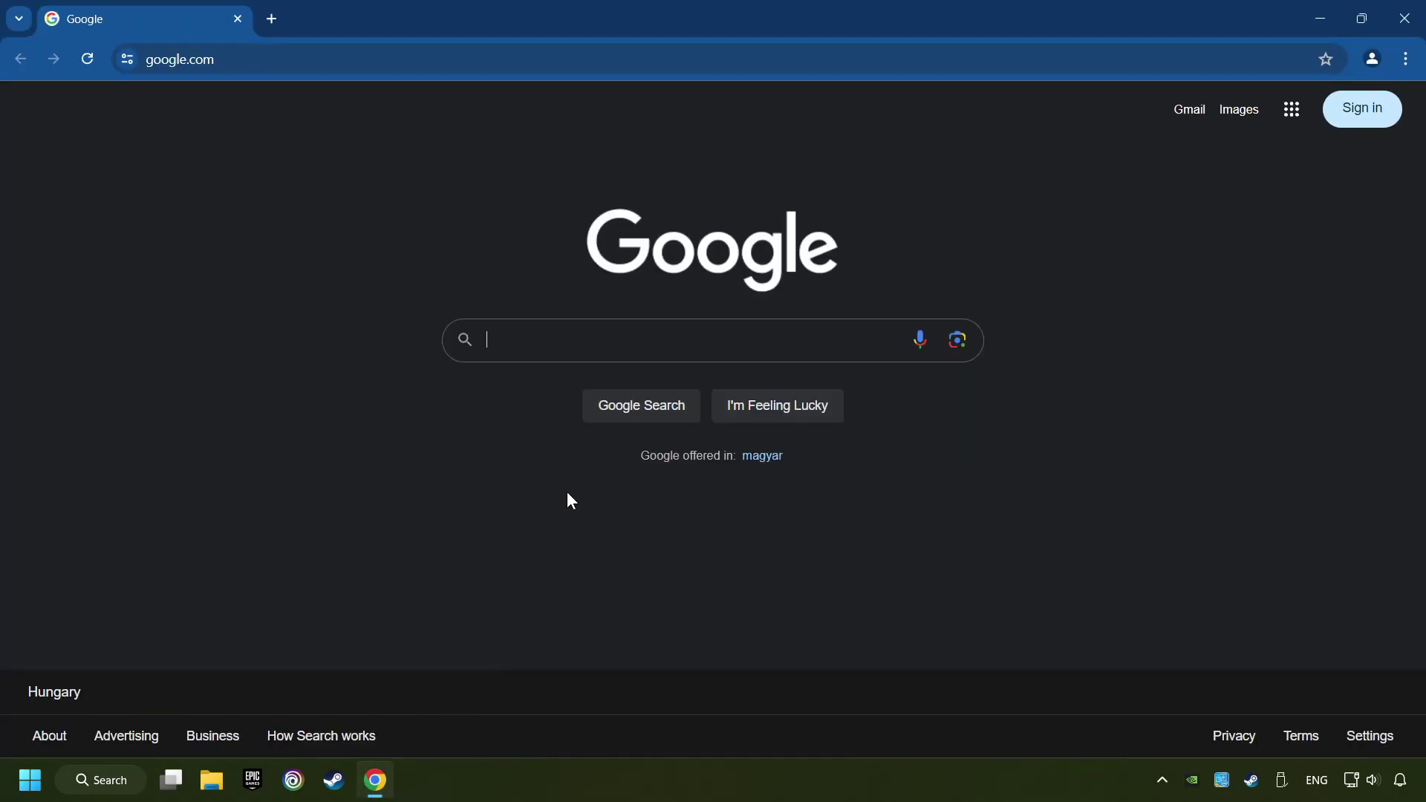
text(n)
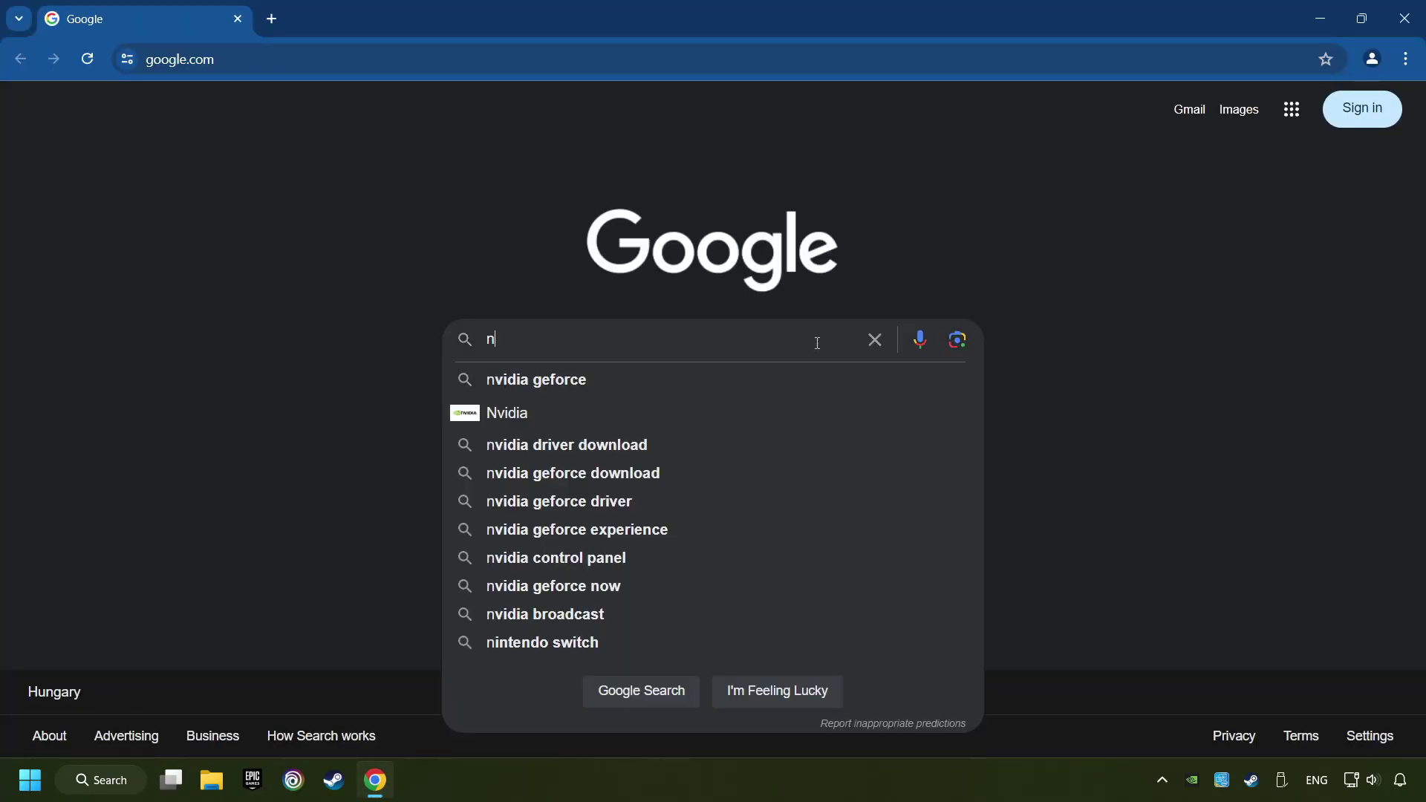
text(vidia gefo)
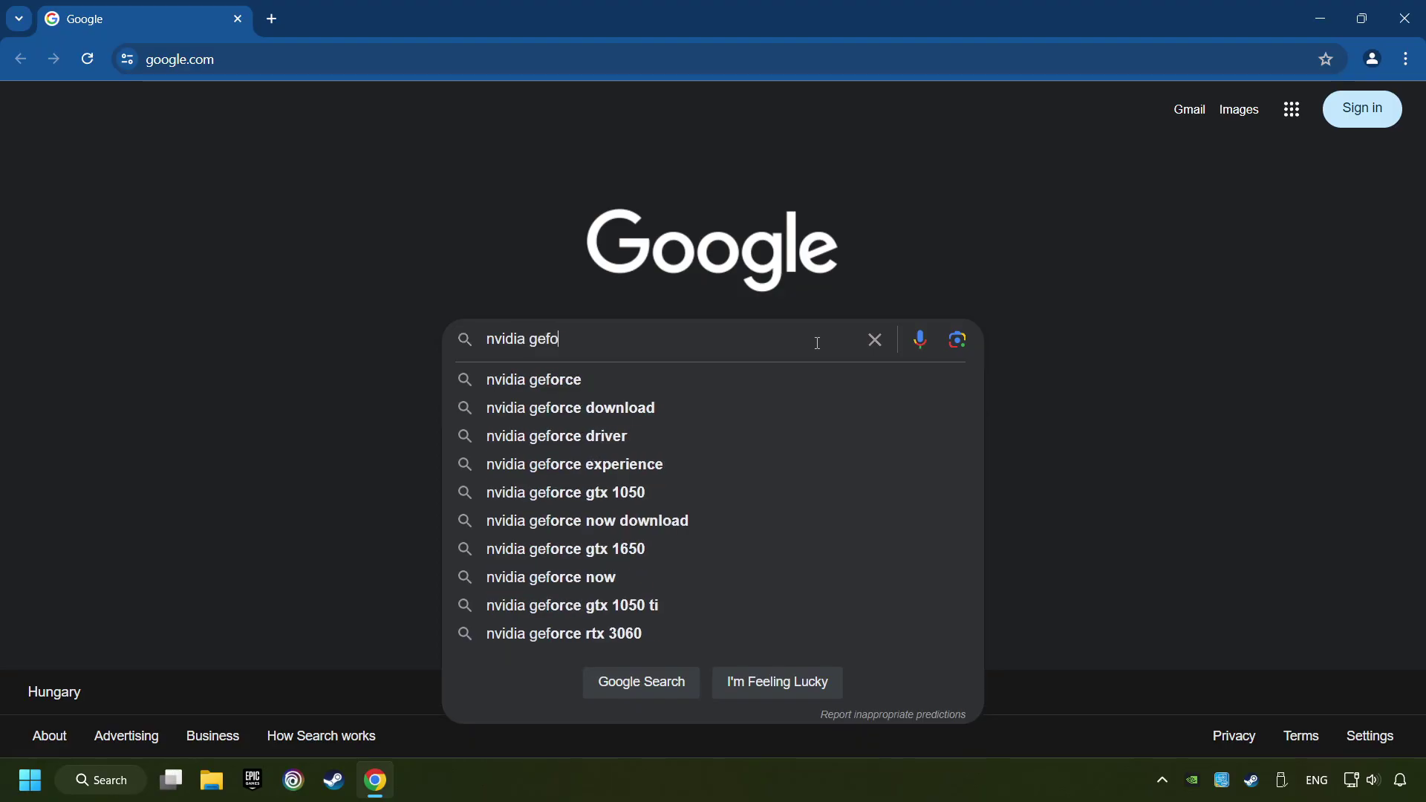
text(rce driver d)
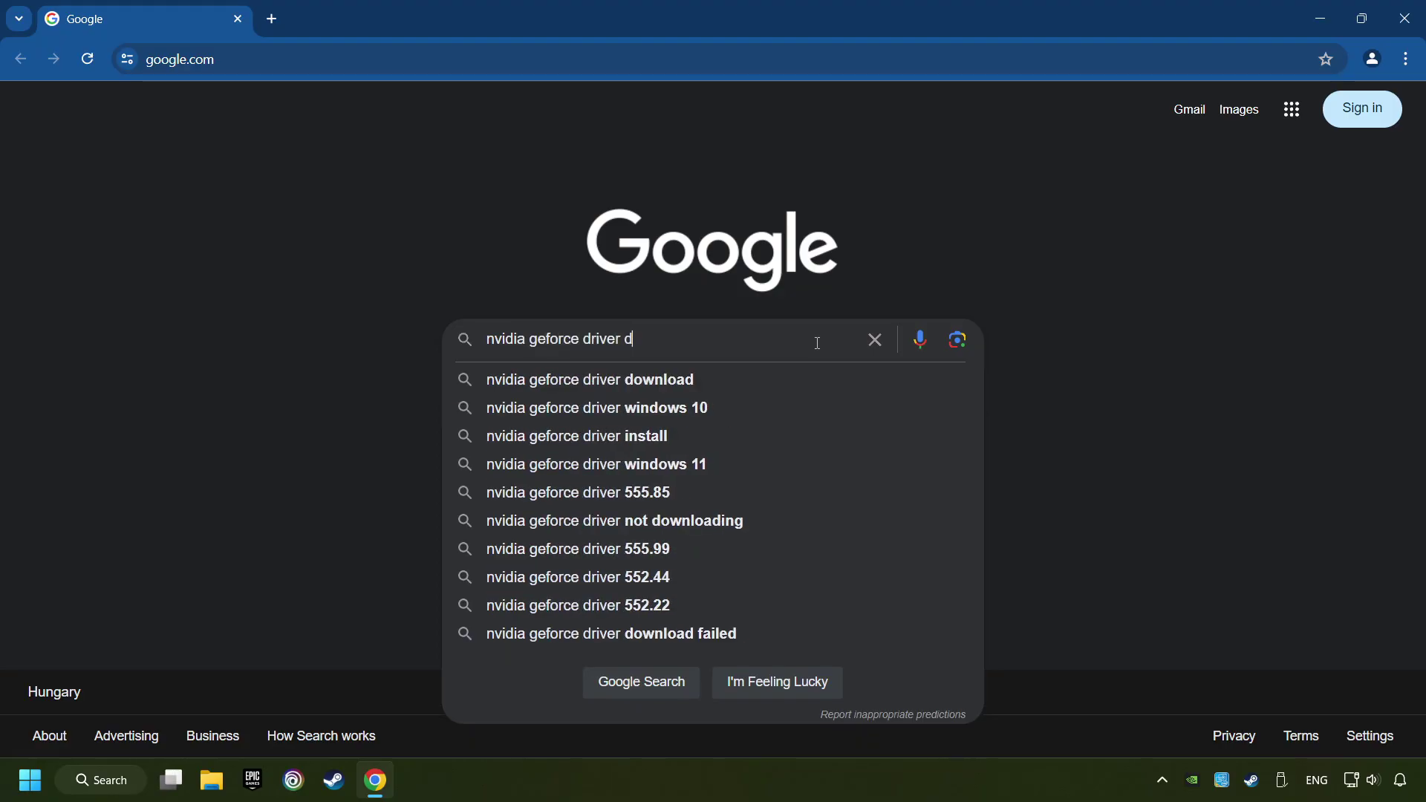
text(ownload)
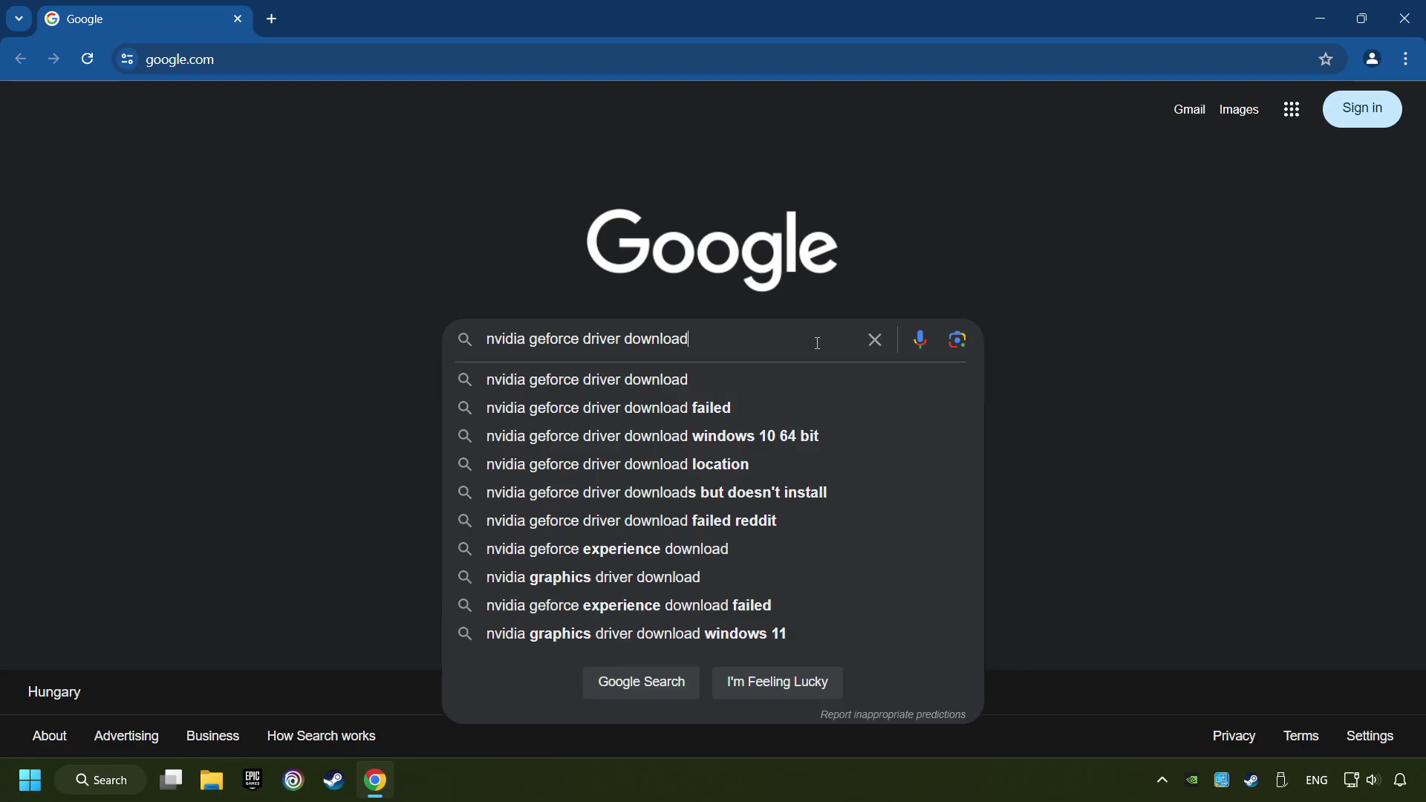
key(Return)
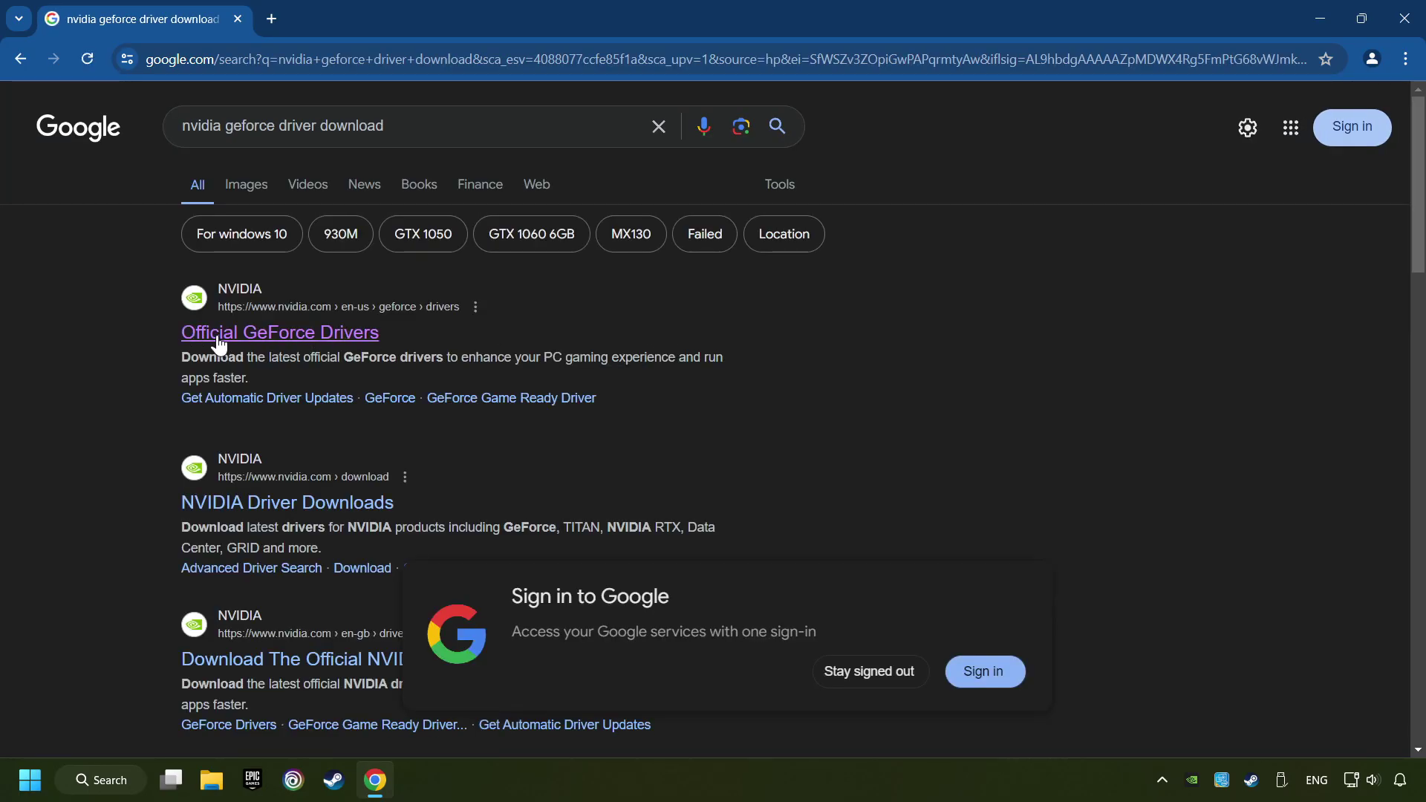
Download the GeForce Experience installer from NVIDIA's Official GeForce Drivers page, run it, and close Chrome
click(272, 334)
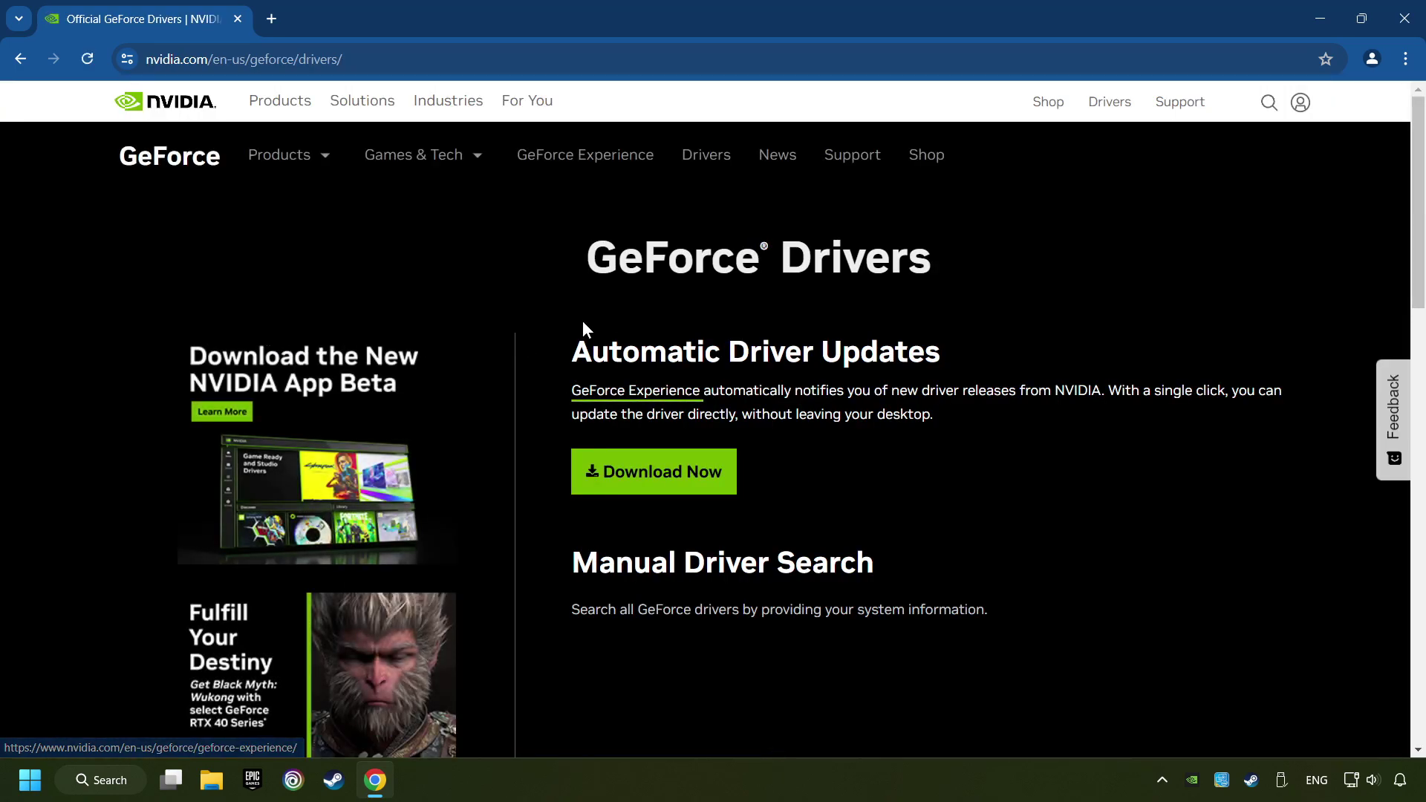
click(674, 486)
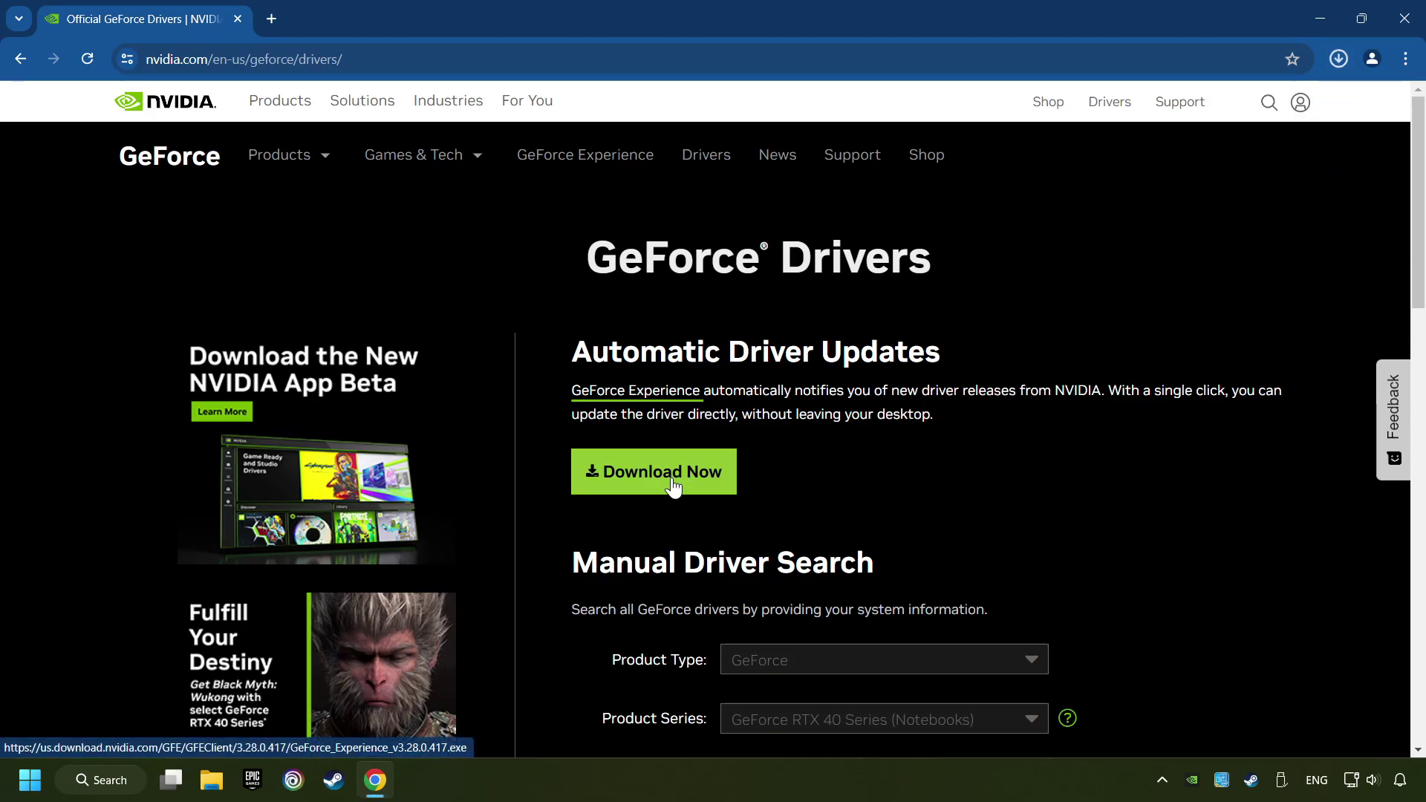
click(1338, 59)
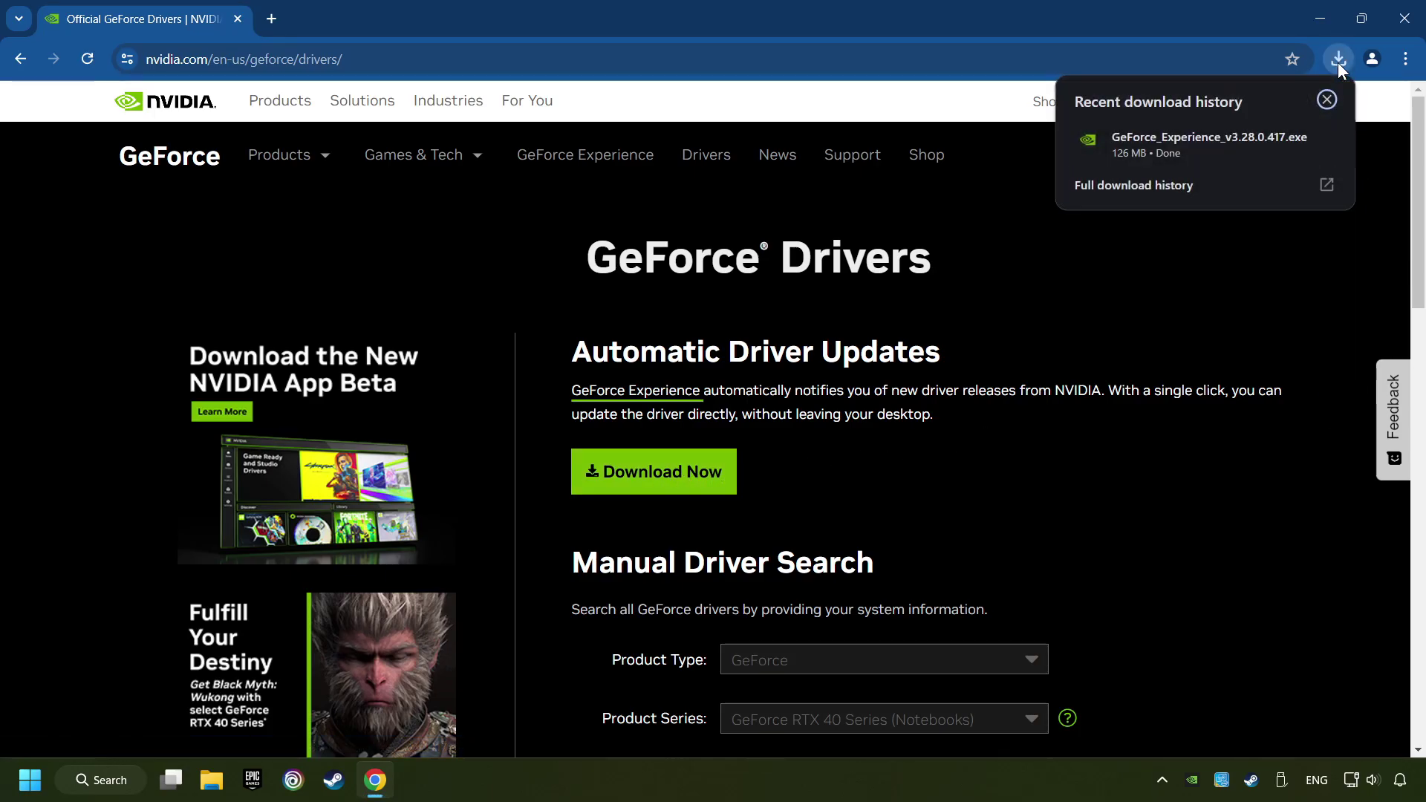
click(1221, 145)
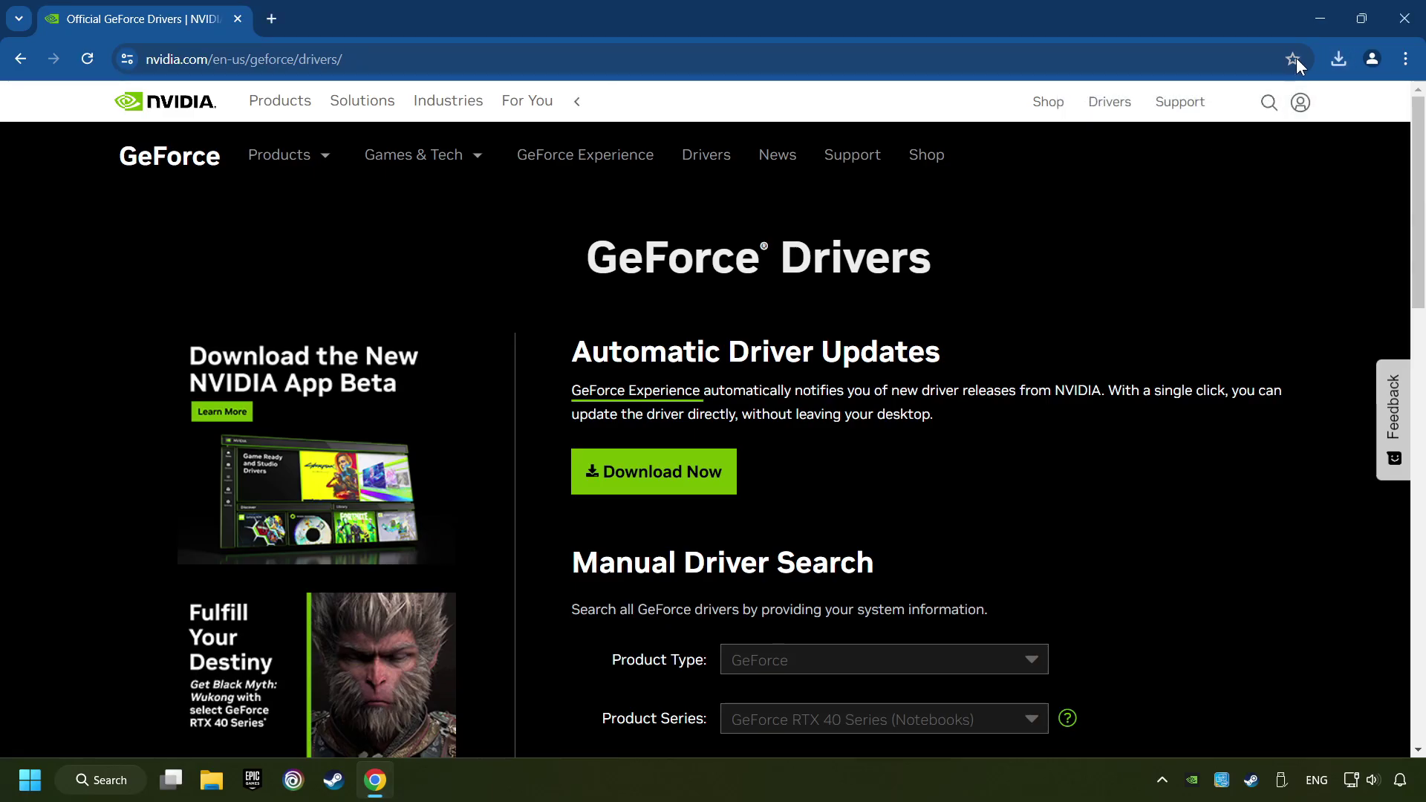
click(1404, 20)
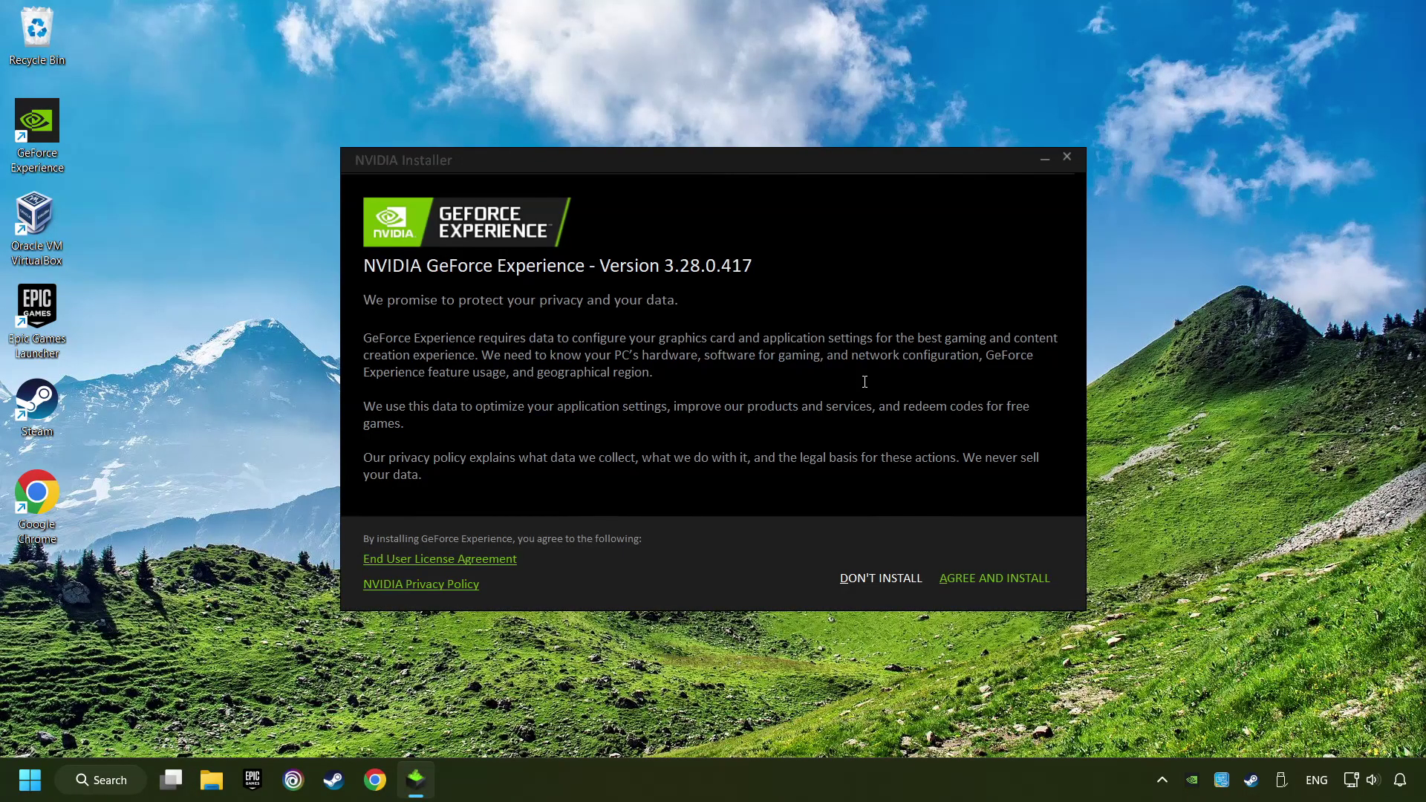
Agree to the terms and install GeForce Experience 3.28.0.417
click(1042, 591)
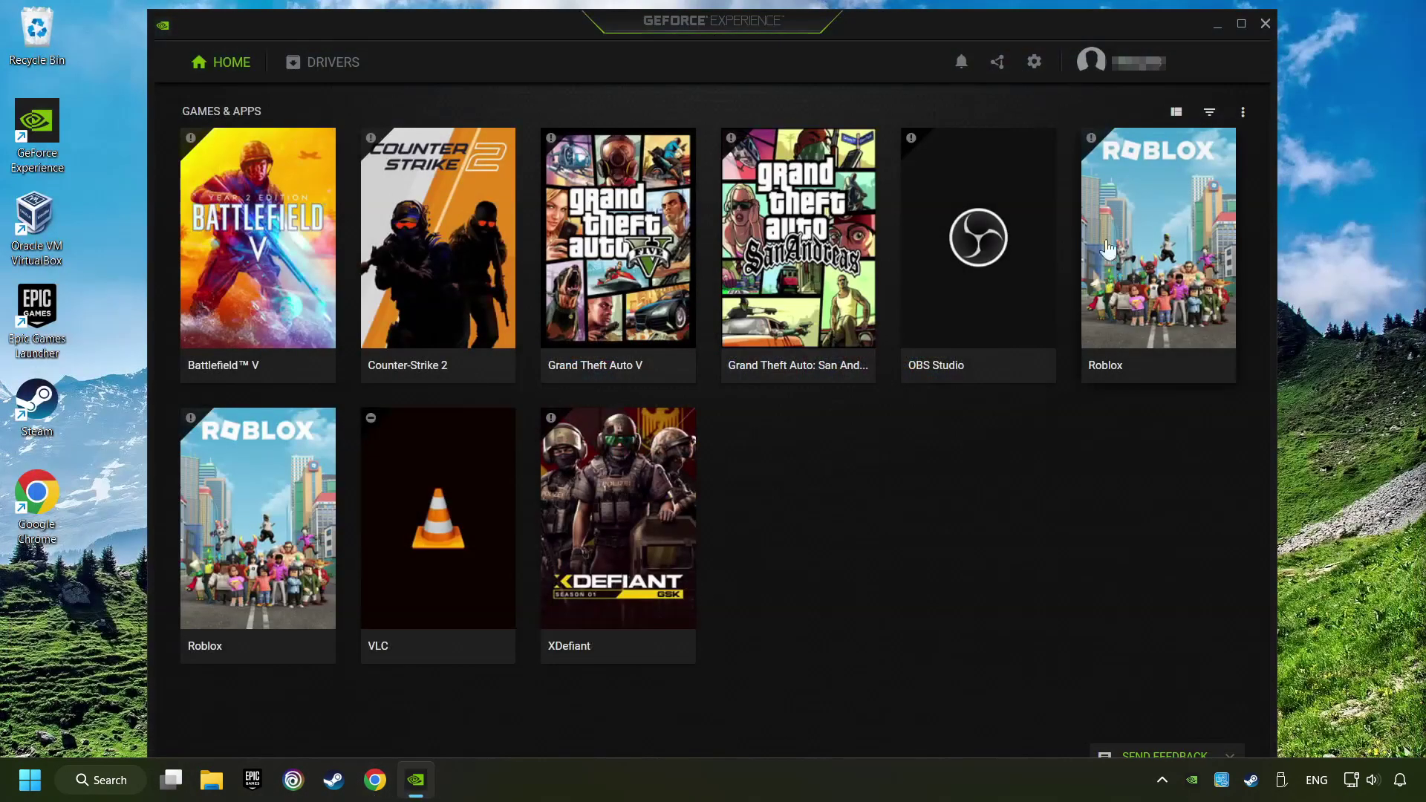
Check for driver updates, confirming Game Ready driver 556.12 is current, then close GeForce Experience
click(329, 72)
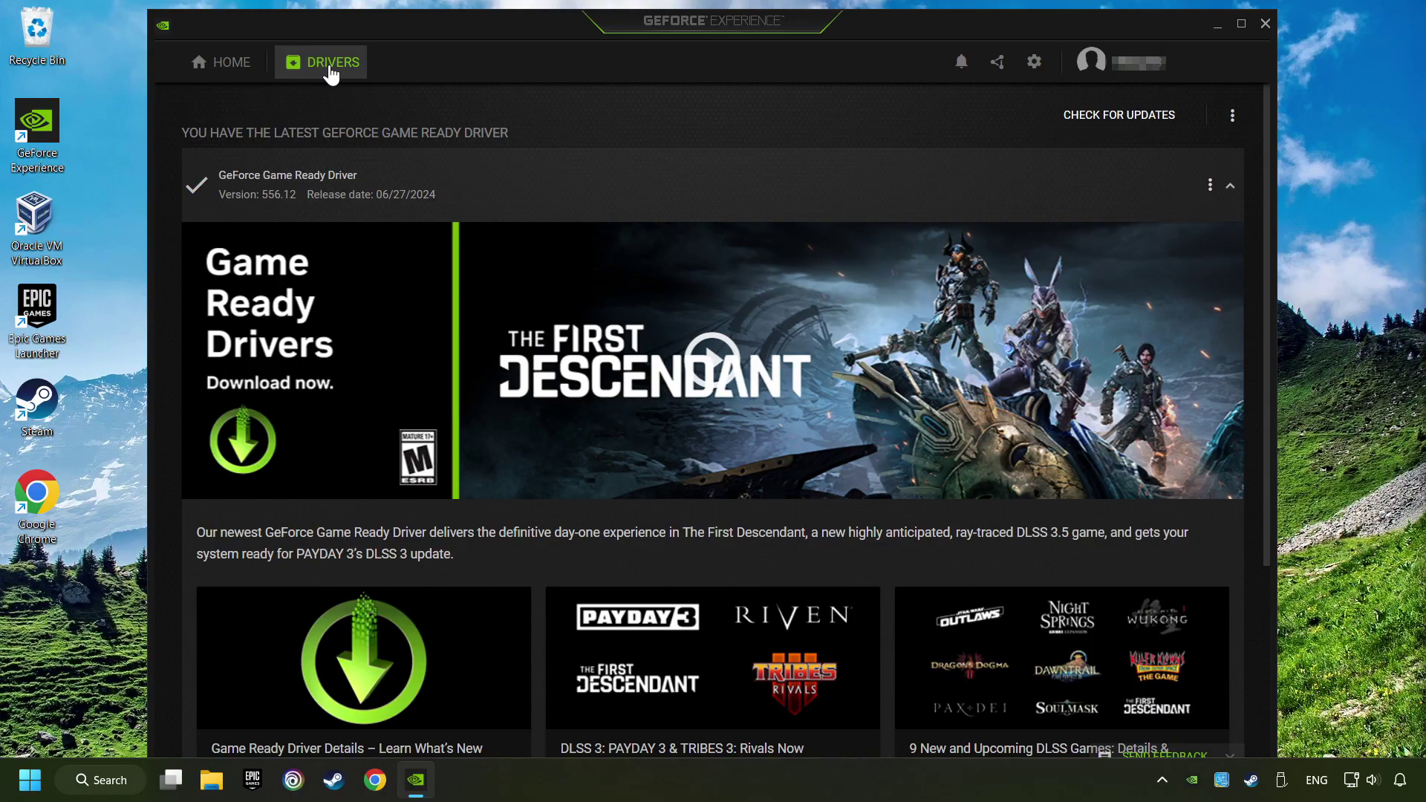
click(1129, 123)
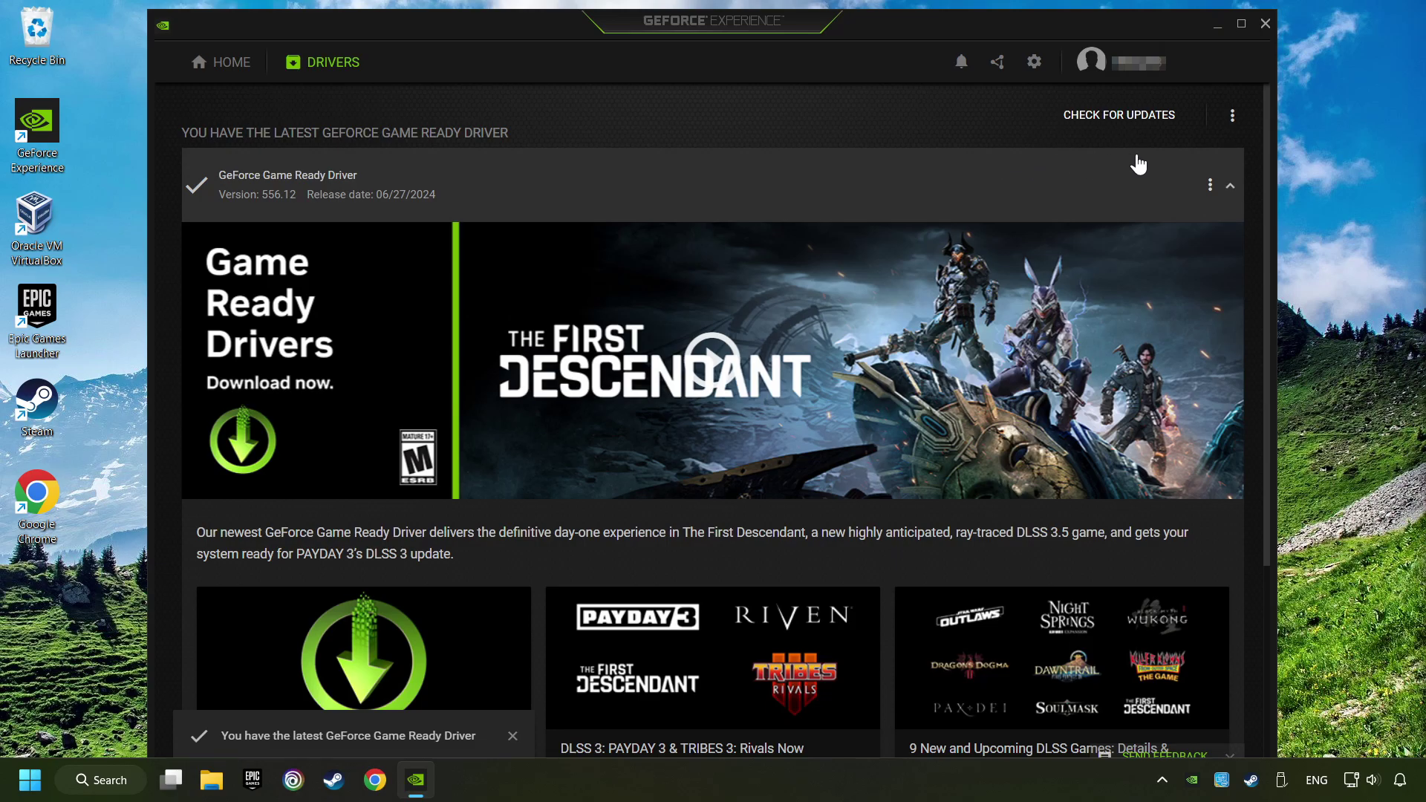
click(1264, 23)
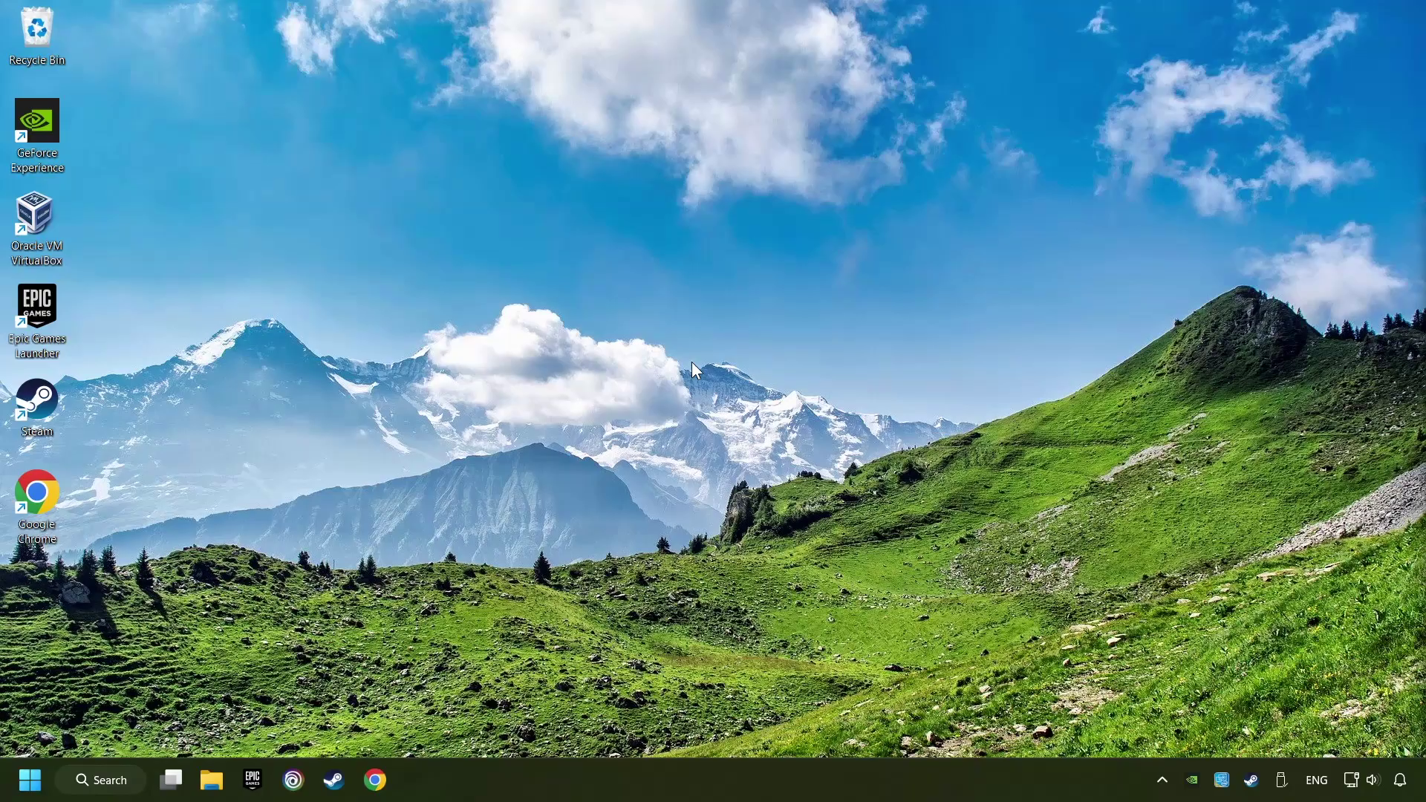
Search 'graphics settings' and open the System > Display > Graphics page
click(115, 781)
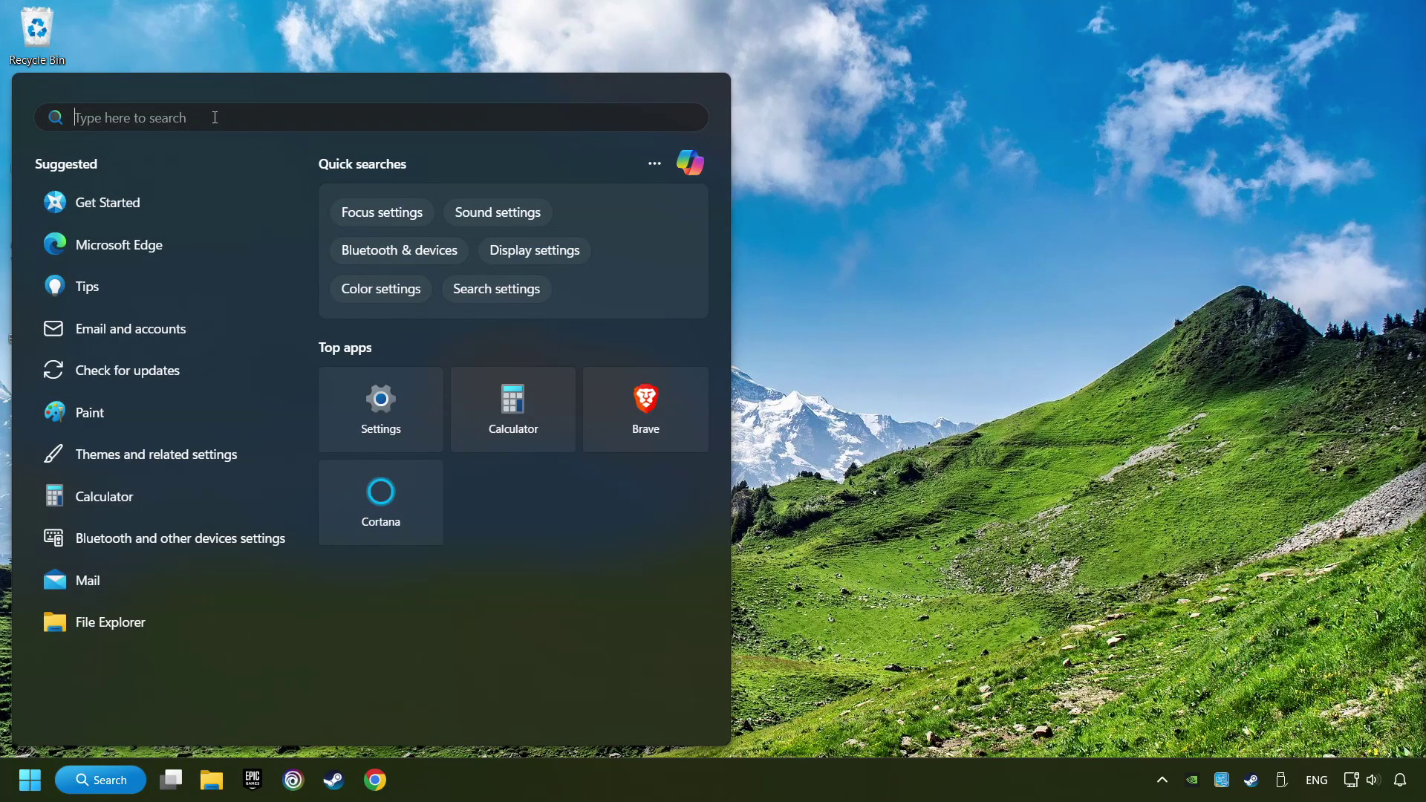
text(graphics s)
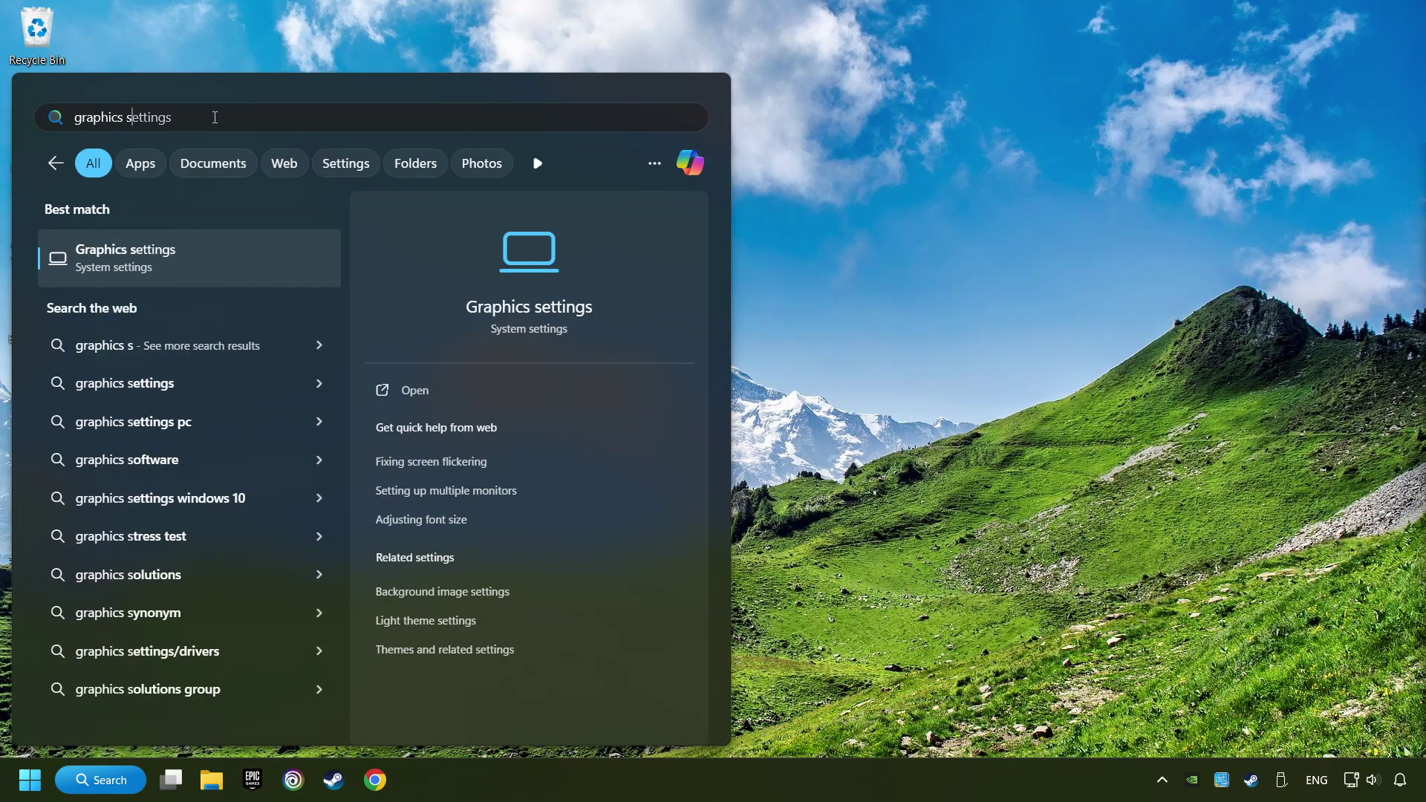
text(ettings)
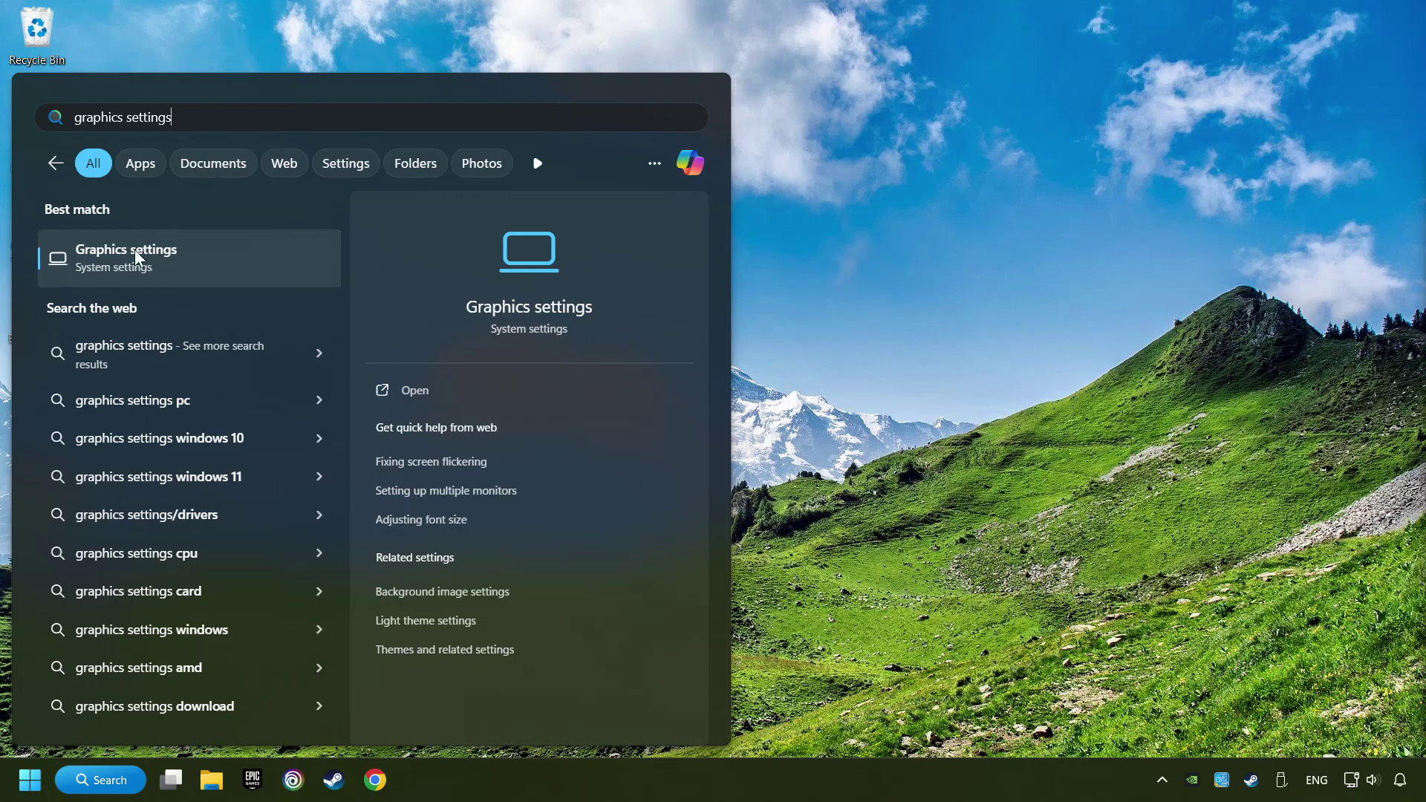
click(292, 264)
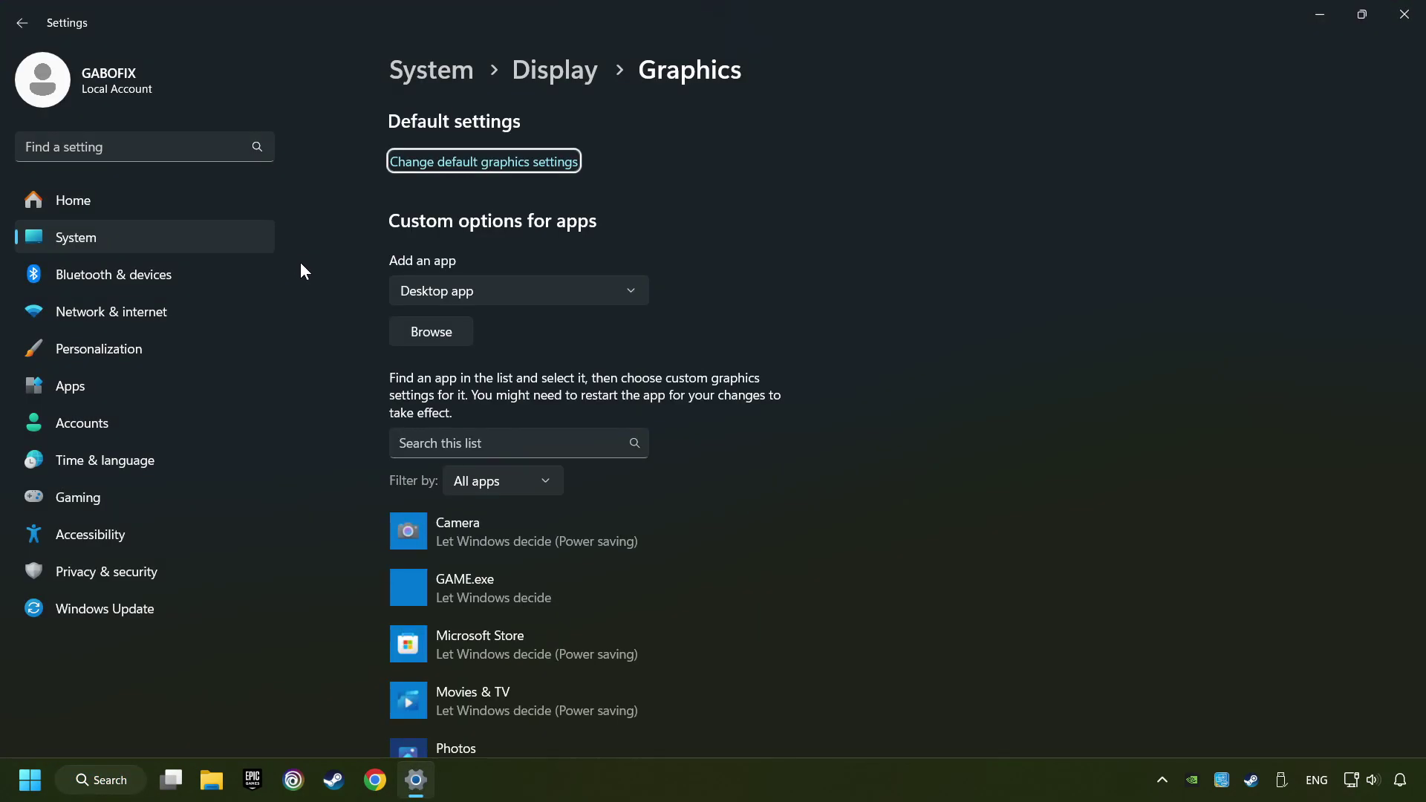
Expand the GAME.exe entry (C:\Program Files (x86)\GAME.exe) in the per-app graphics list
scroll(318, 283, down, 2)
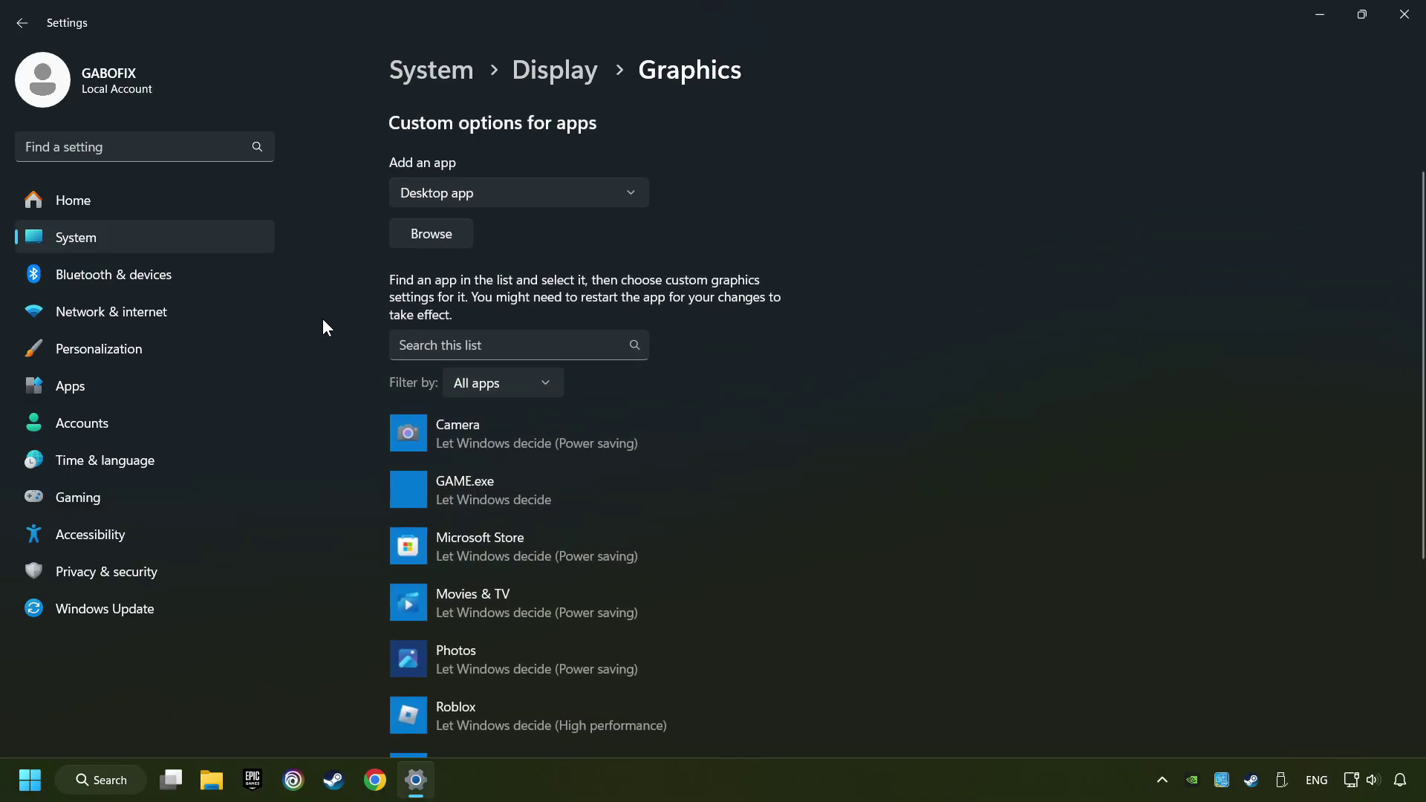
scroll(323, 326, down, 2)
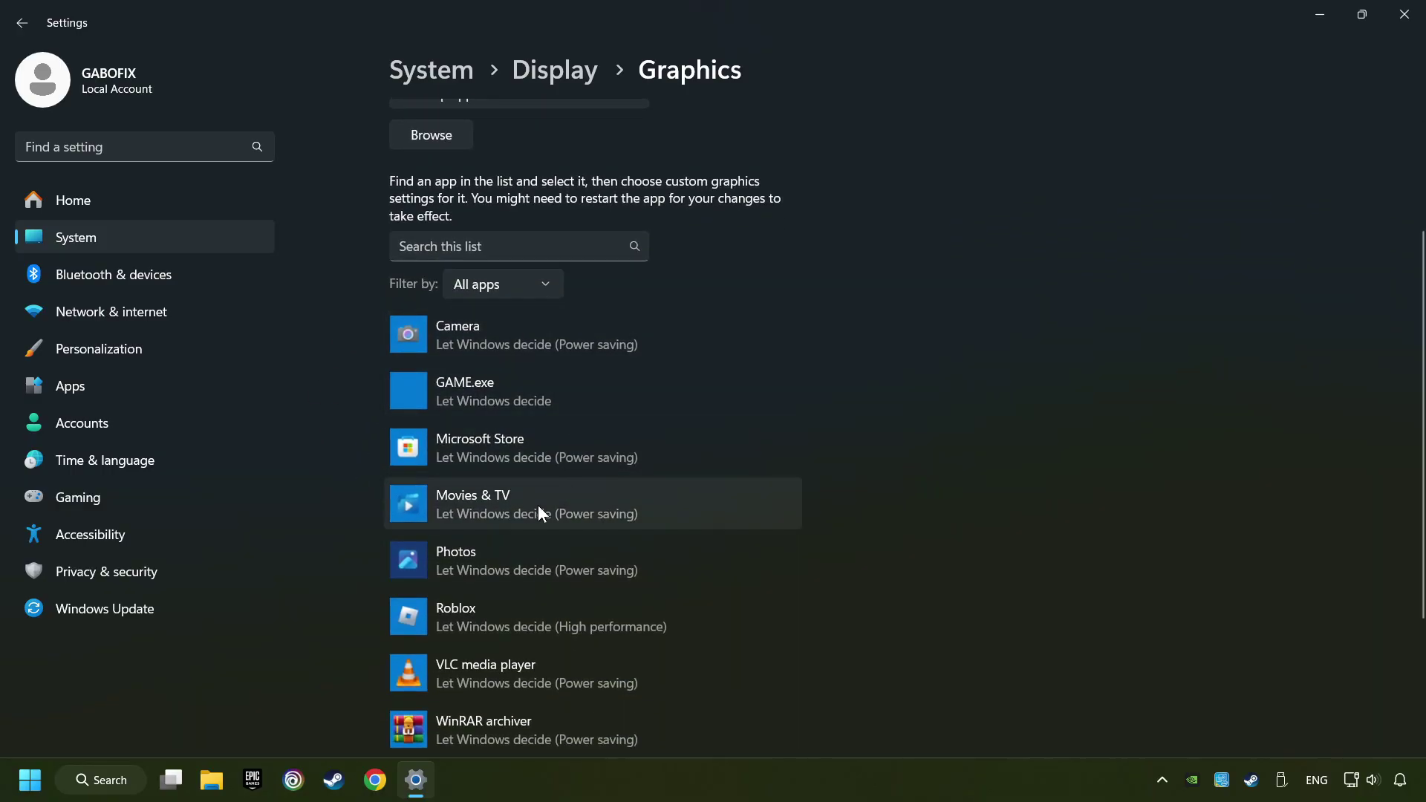
scroll(319, 347, up, 4)
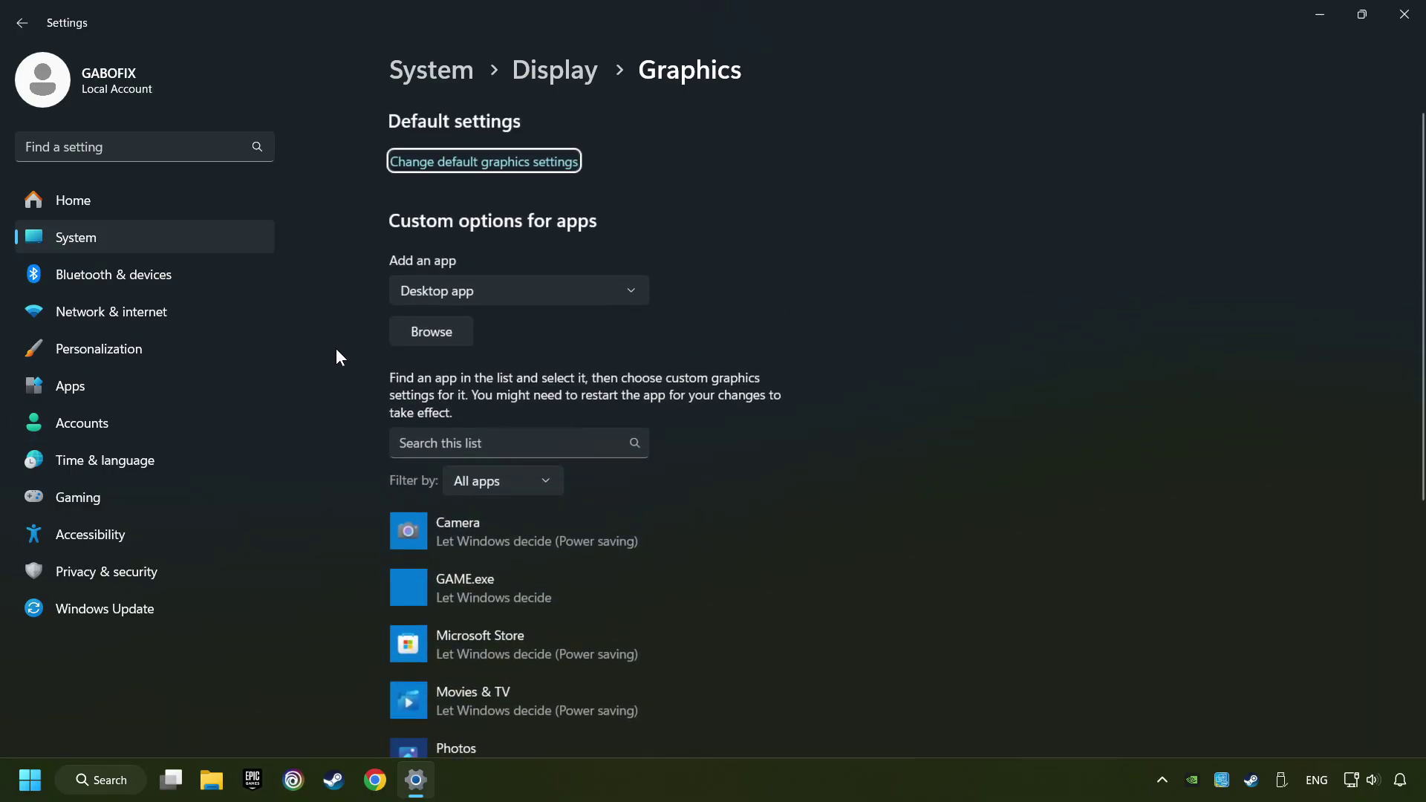
click(445, 338)
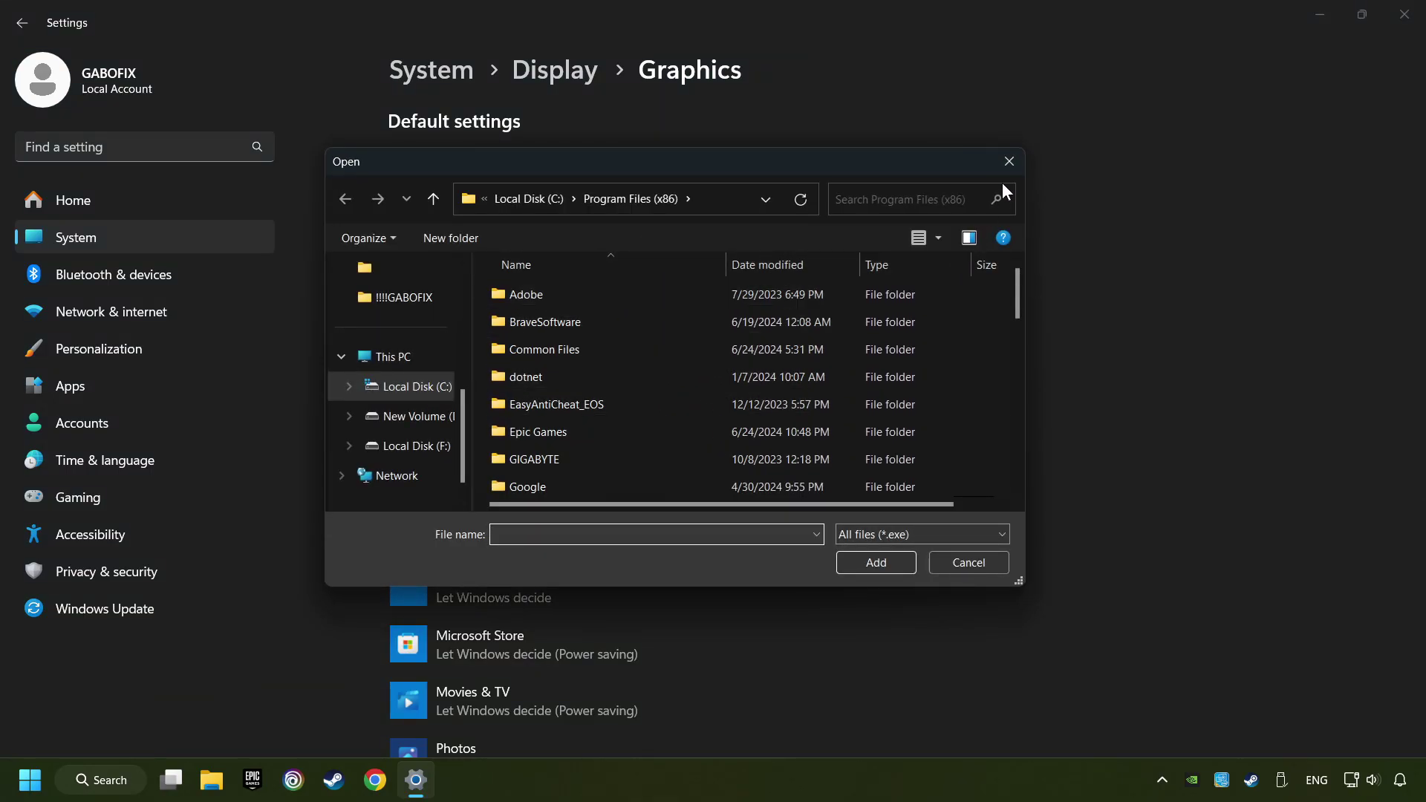
click(1012, 164)
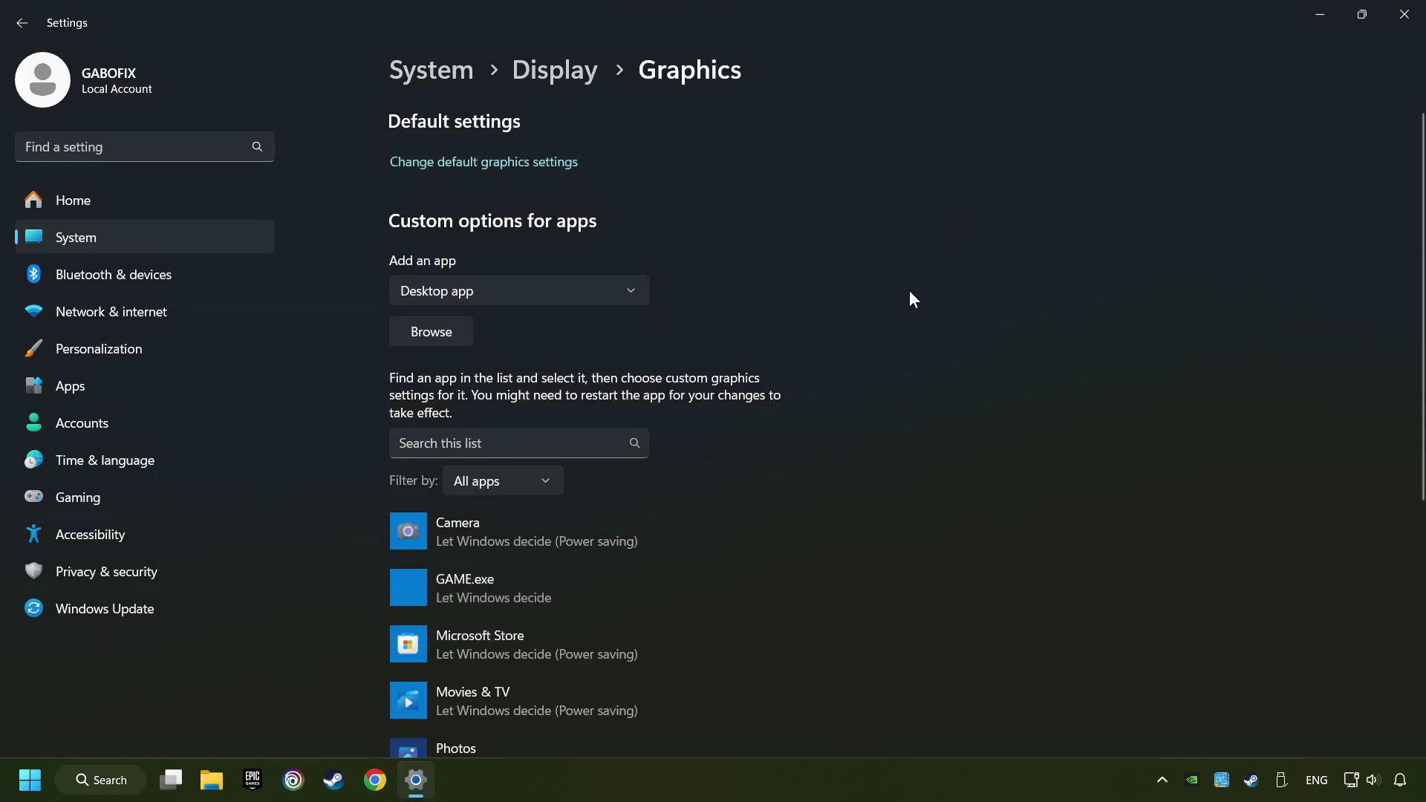
scroll(913, 299, down, 2)
scroll(913, 299, down, 1)
click(527, 393)
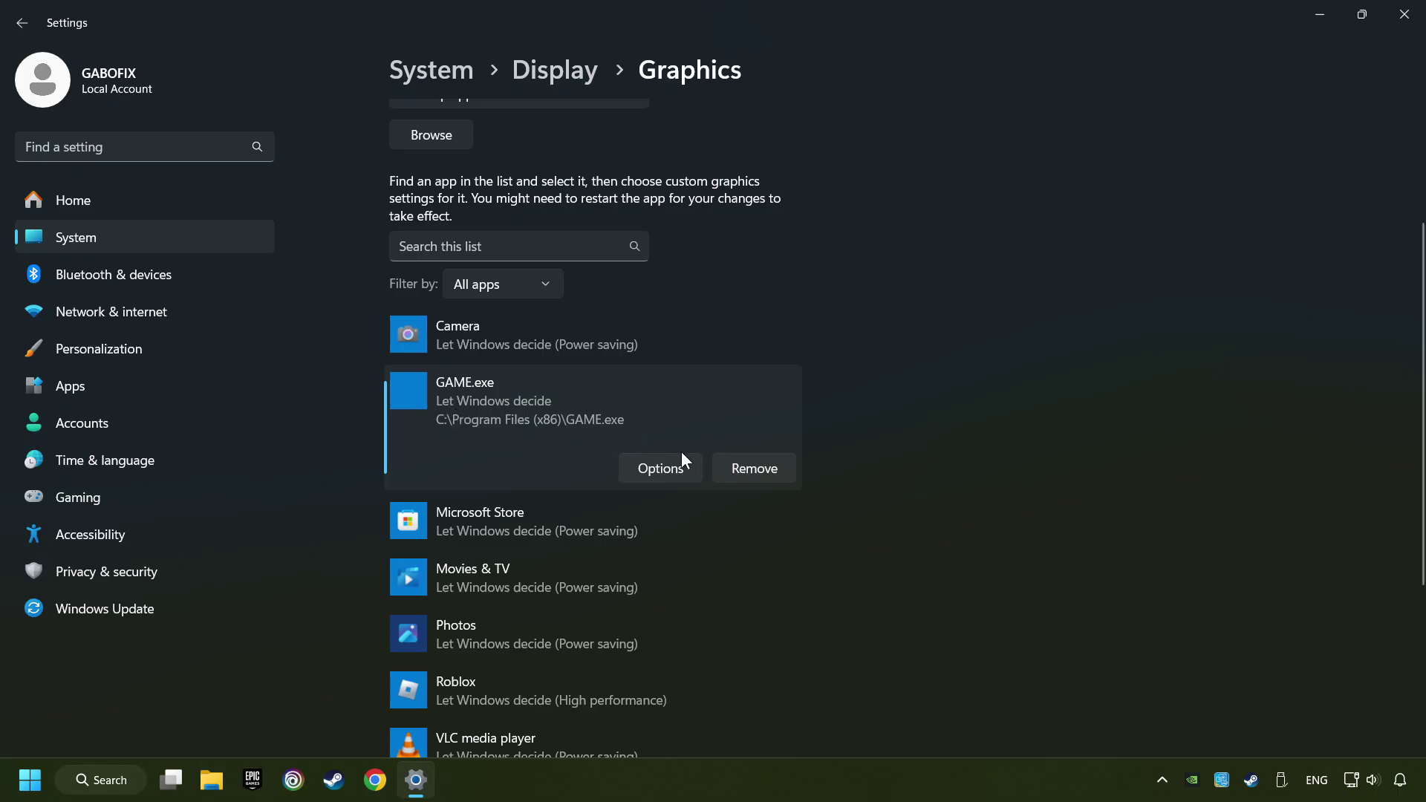
Save GAME.exe's graphics preference as High performance and close Settings
click(660, 468)
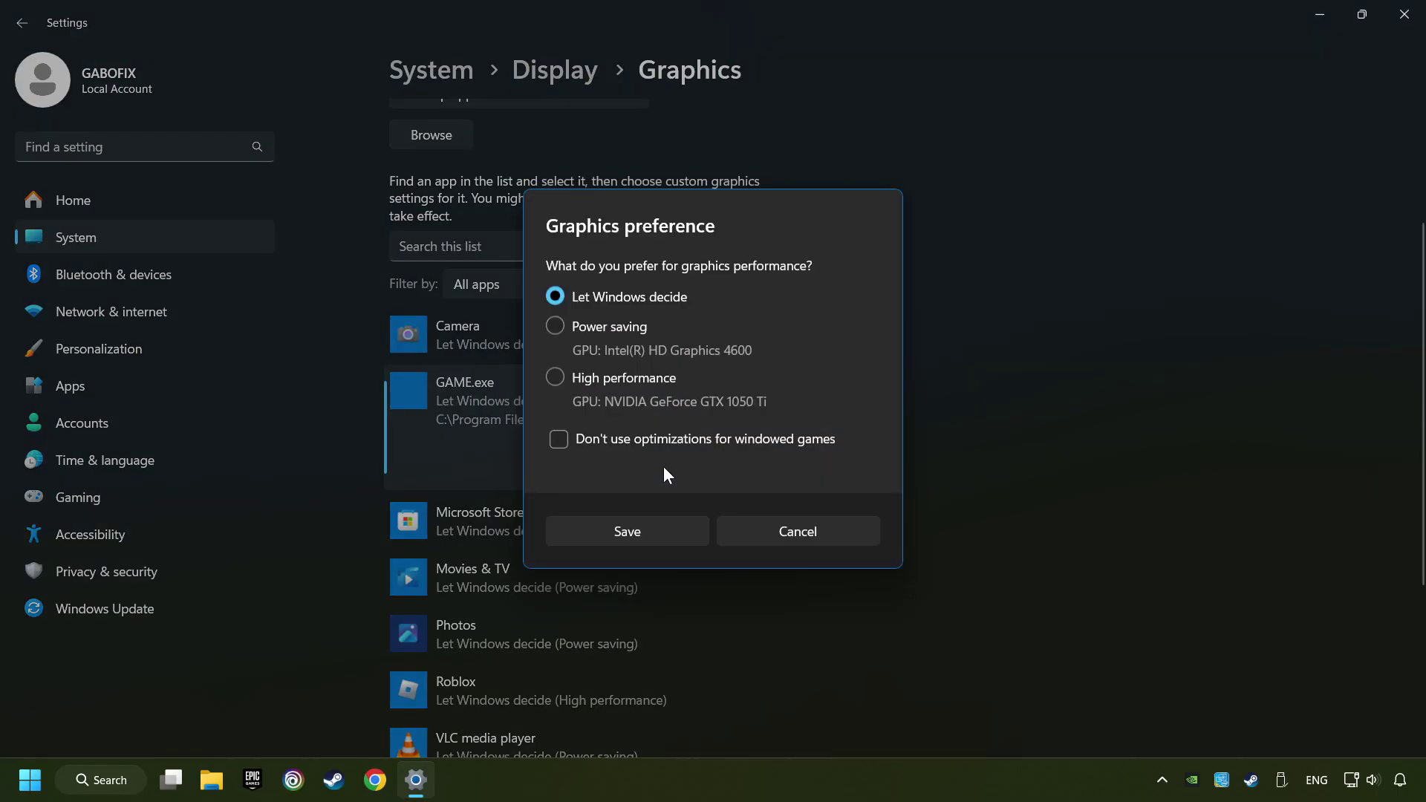
click(551, 377)
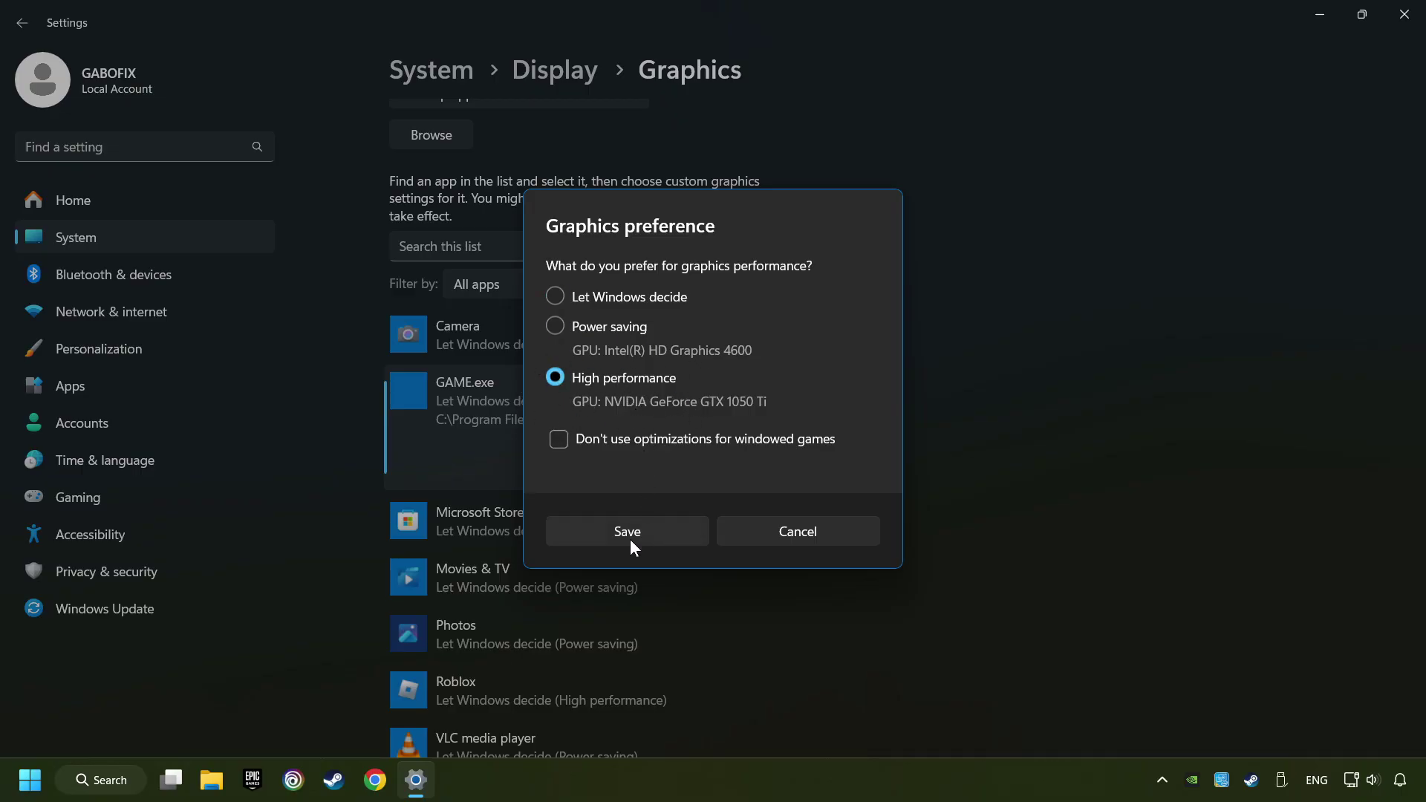
click(653, 532)
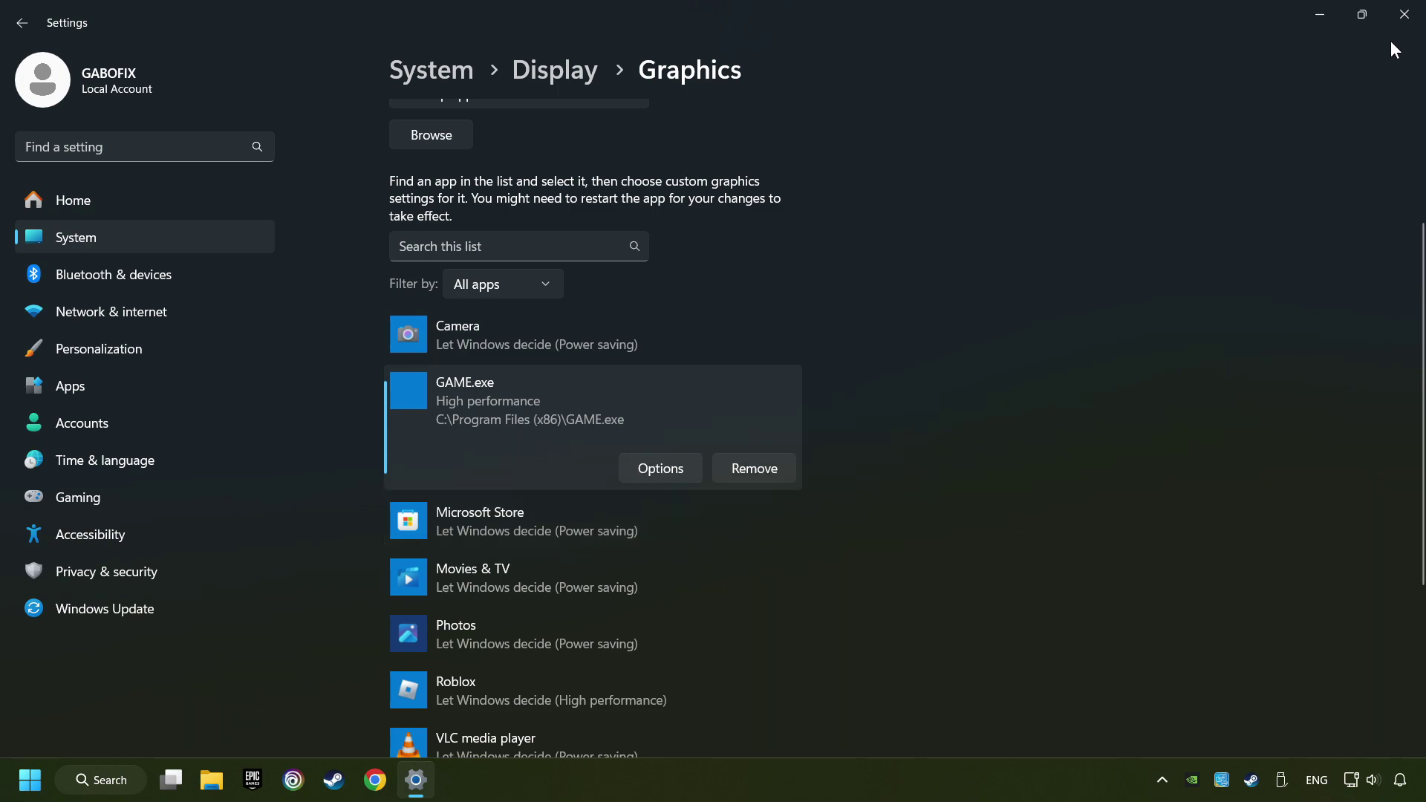
click(1405, 20)
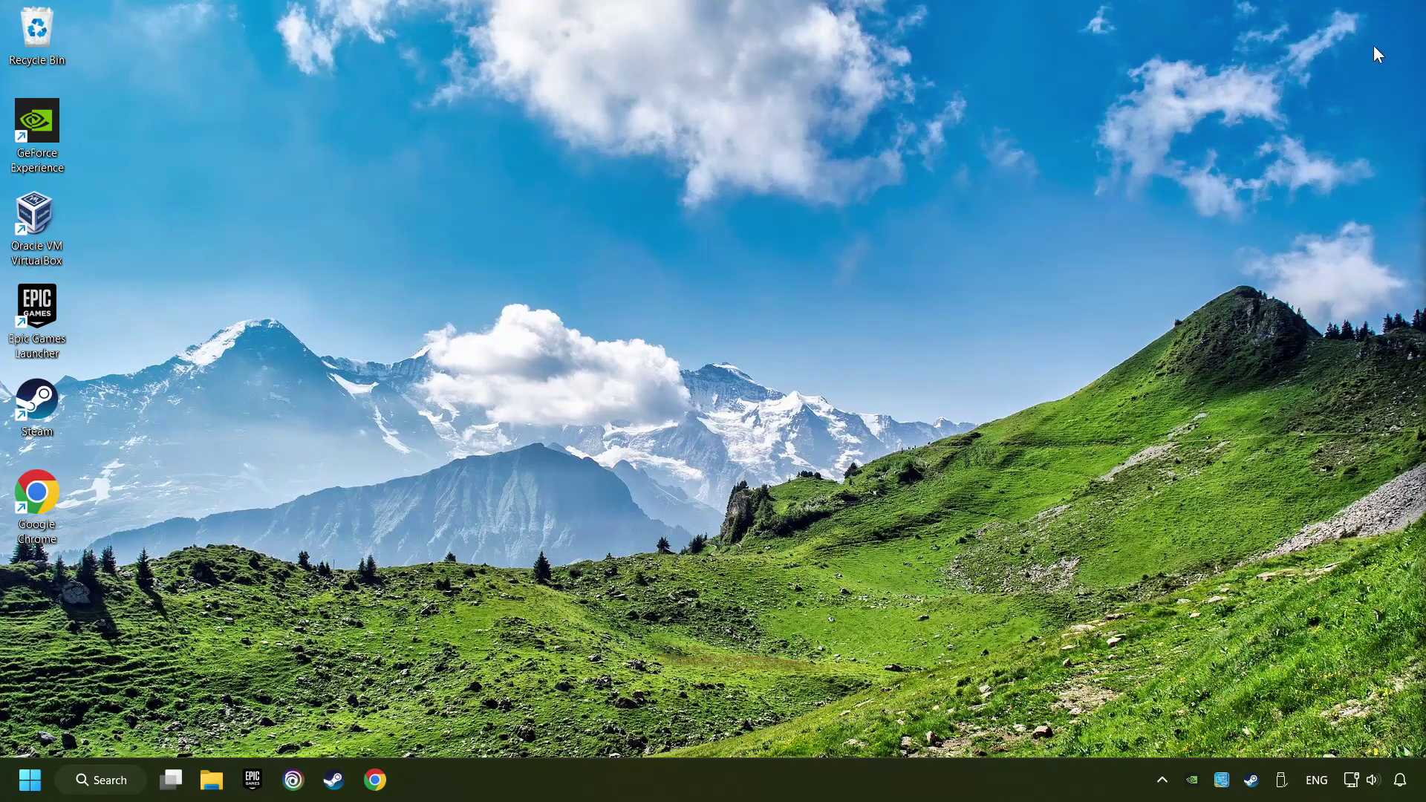
Launch Steam and verify GAME's file integrity from Properties > Installed Files
click(335, 781)
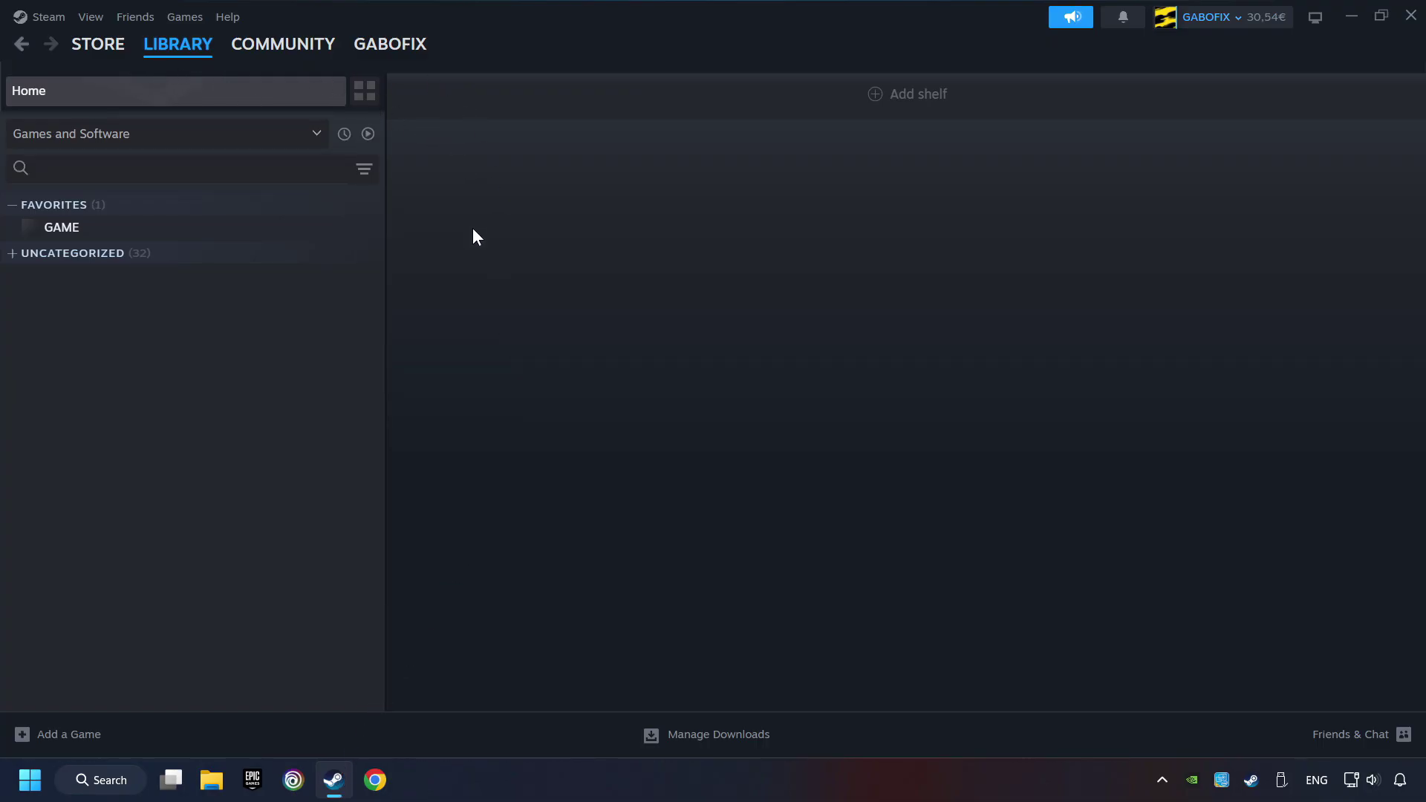
right_click(314, 233)
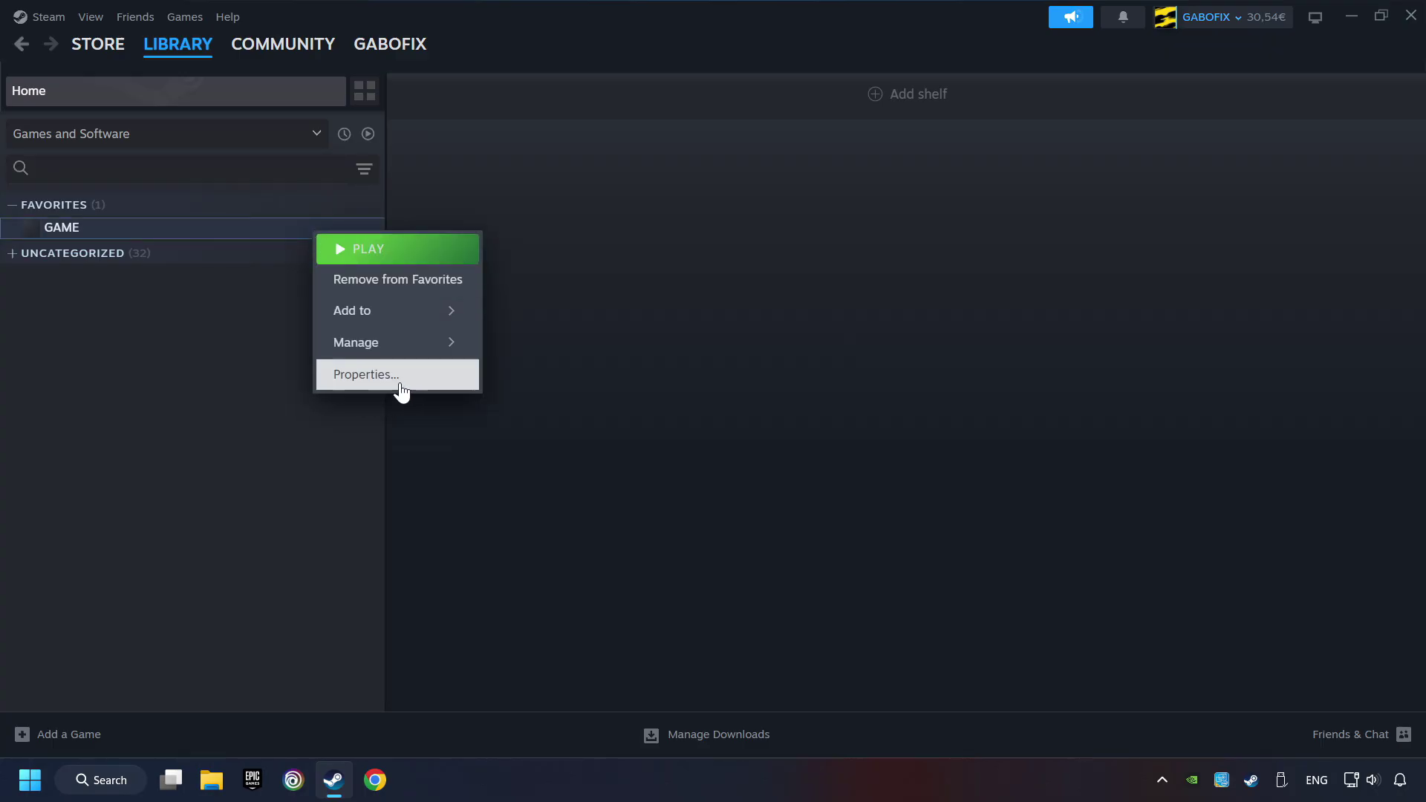
click(436, 379)
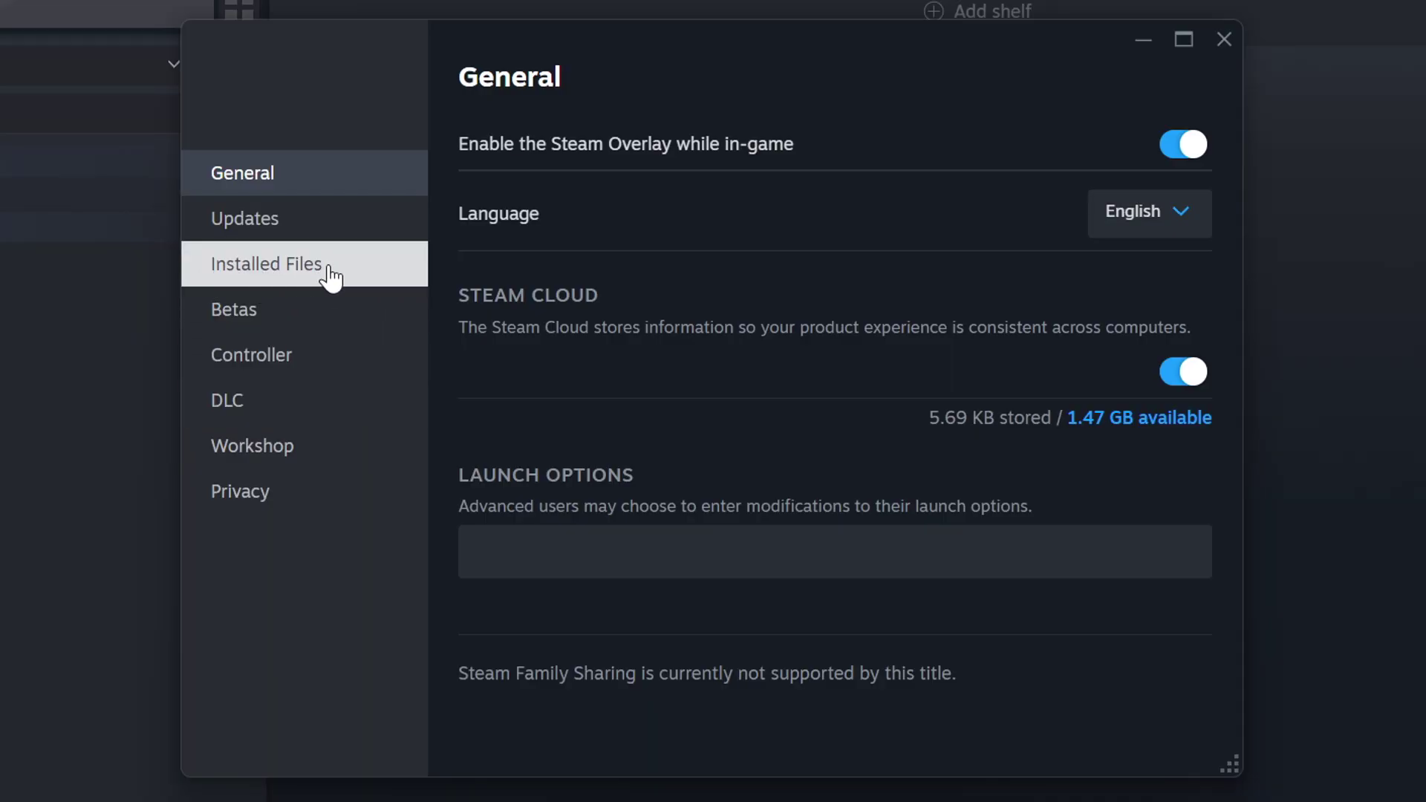
click(331, 279)
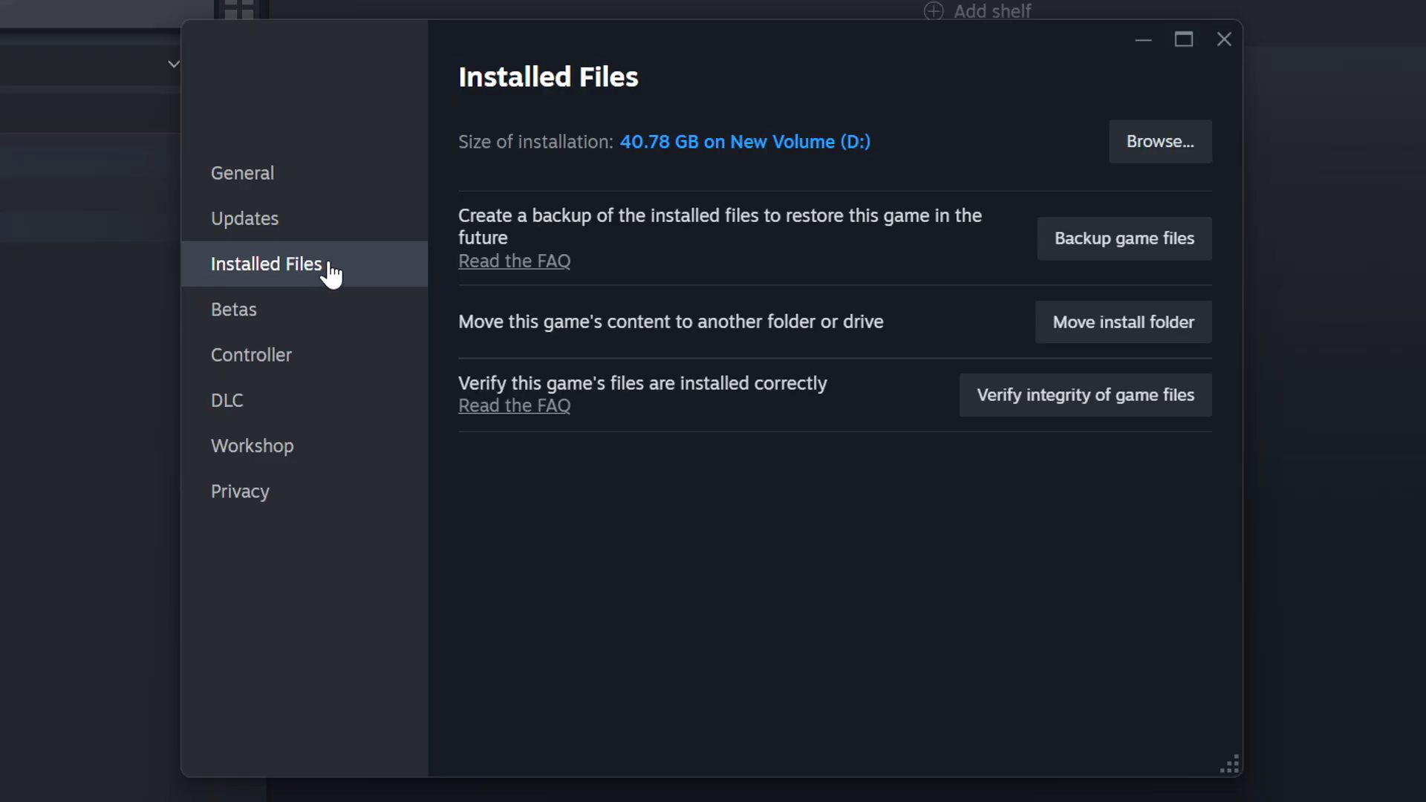
click(1108, 413)
Open the Properties of the GAME shortcut in the game's install folder
click(1172, 149)
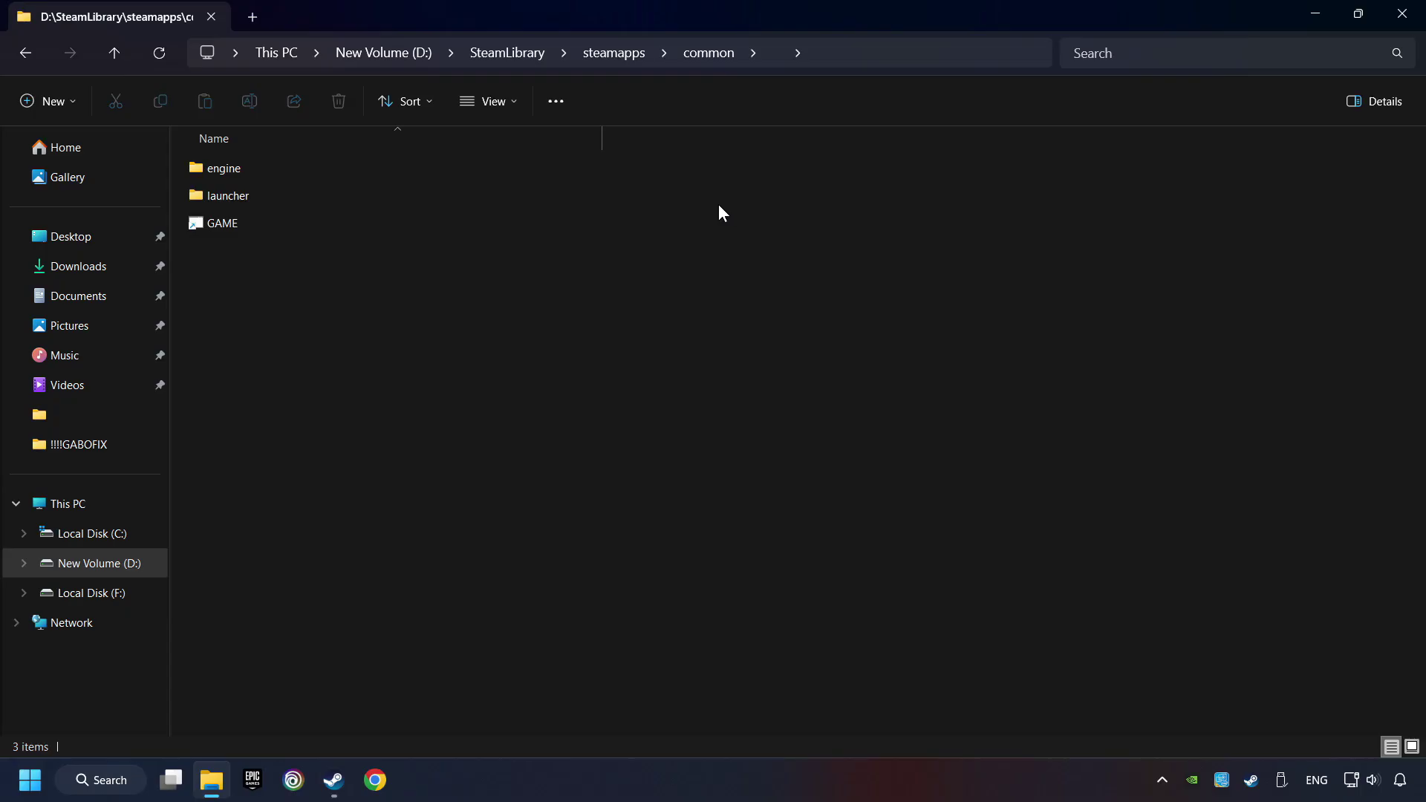
click(505, 223)
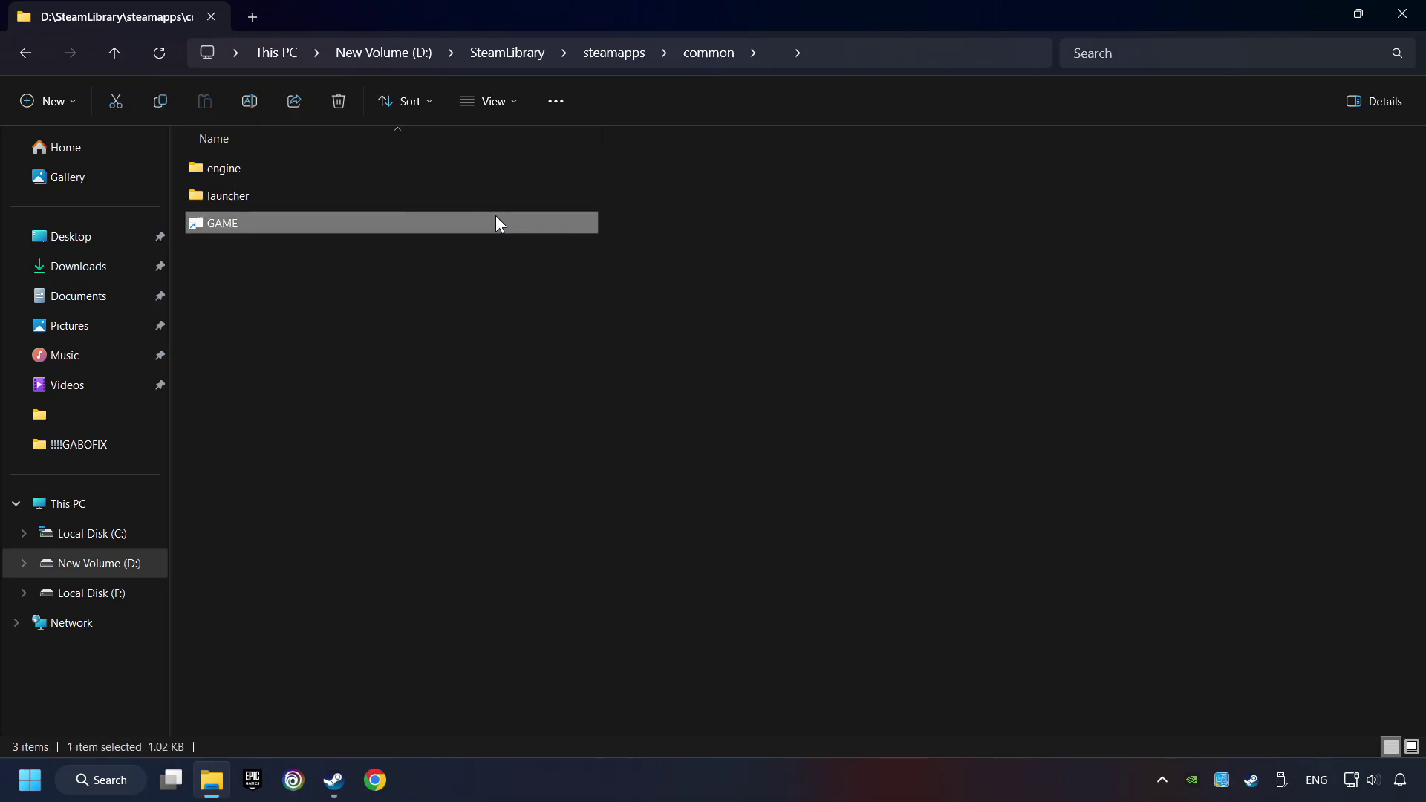
right_click(455, 227)
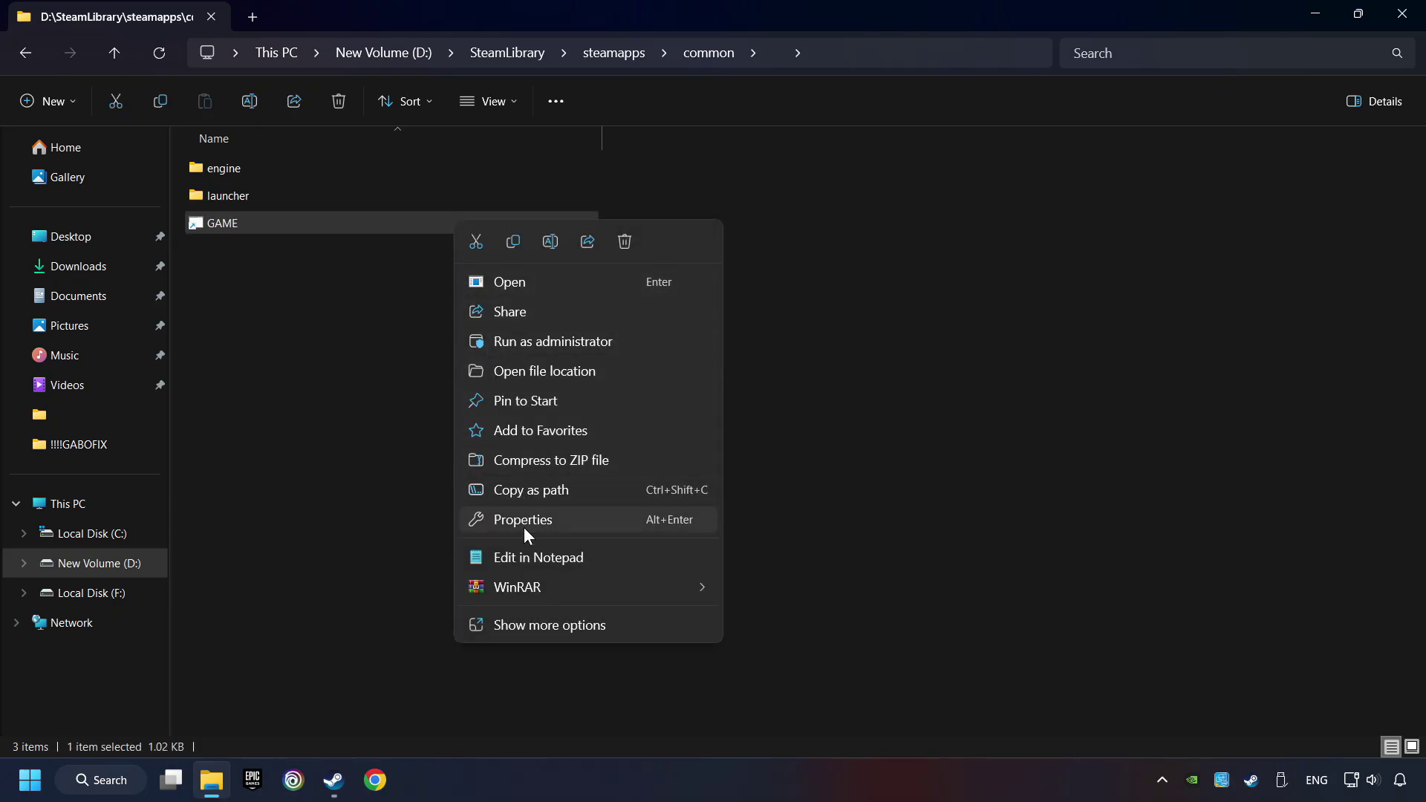
click(480, 520)
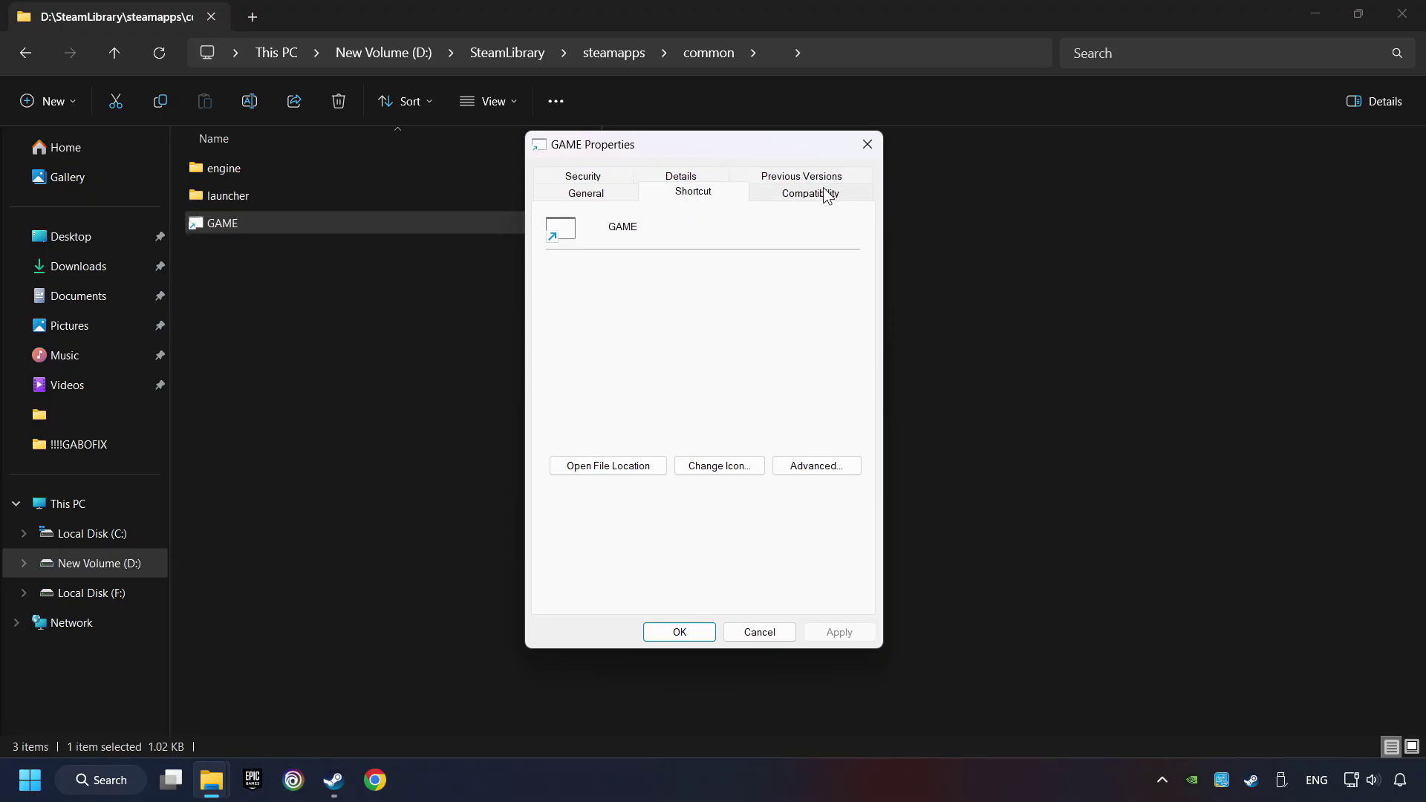
Set Windows 8 compatibility mode, disable fullscreen optimizations, run as administrator, and apply
click(843, 199)
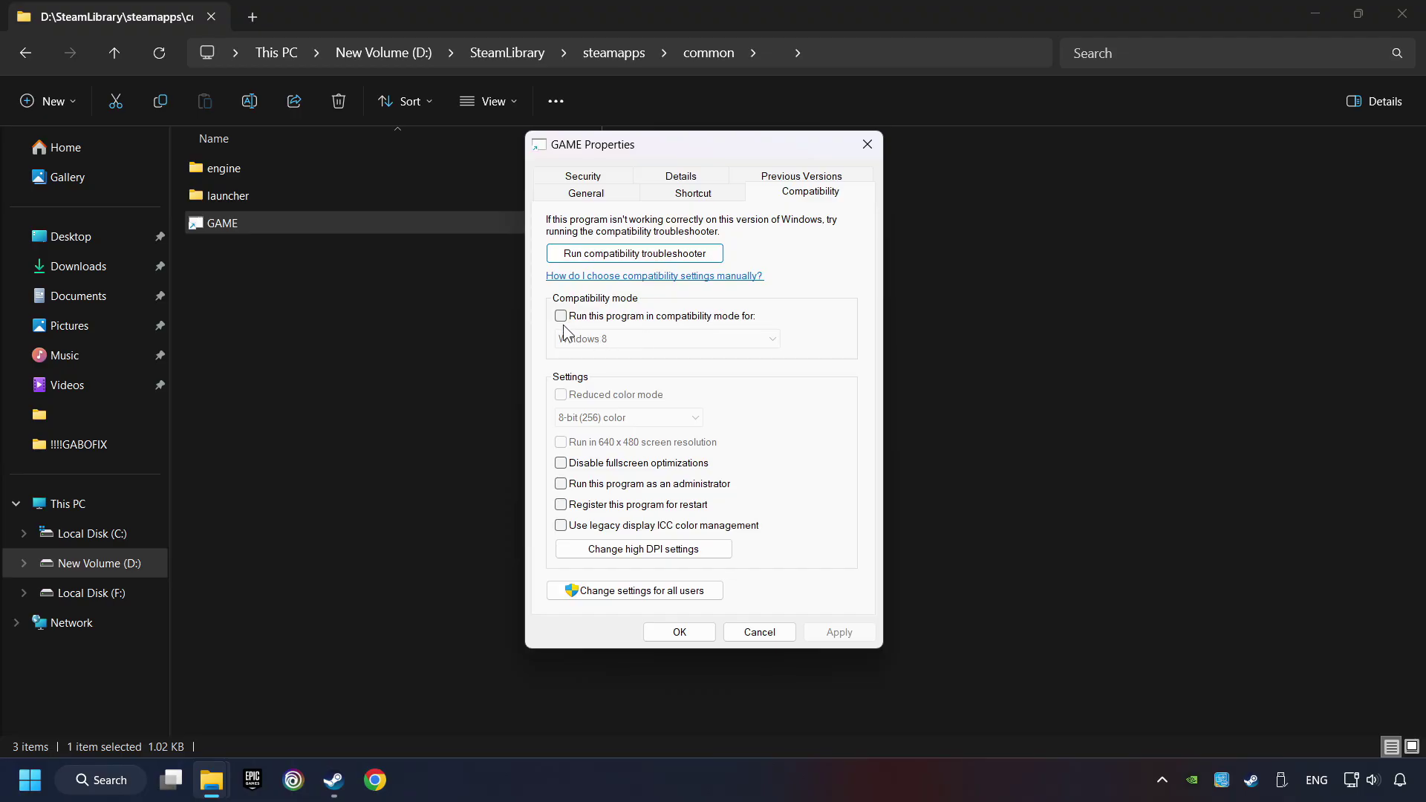
click(673, 318)
click(674, 338)
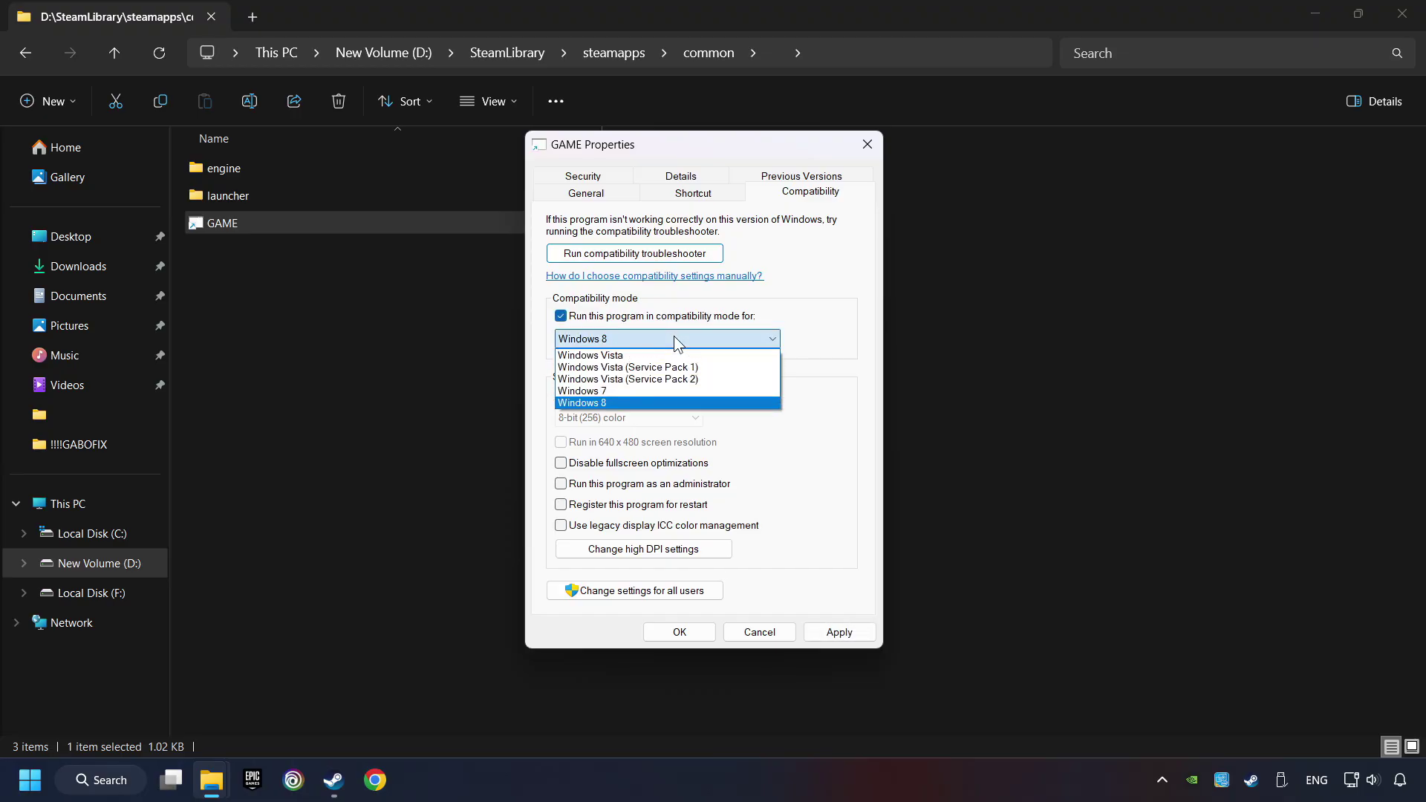
click(629, 402)
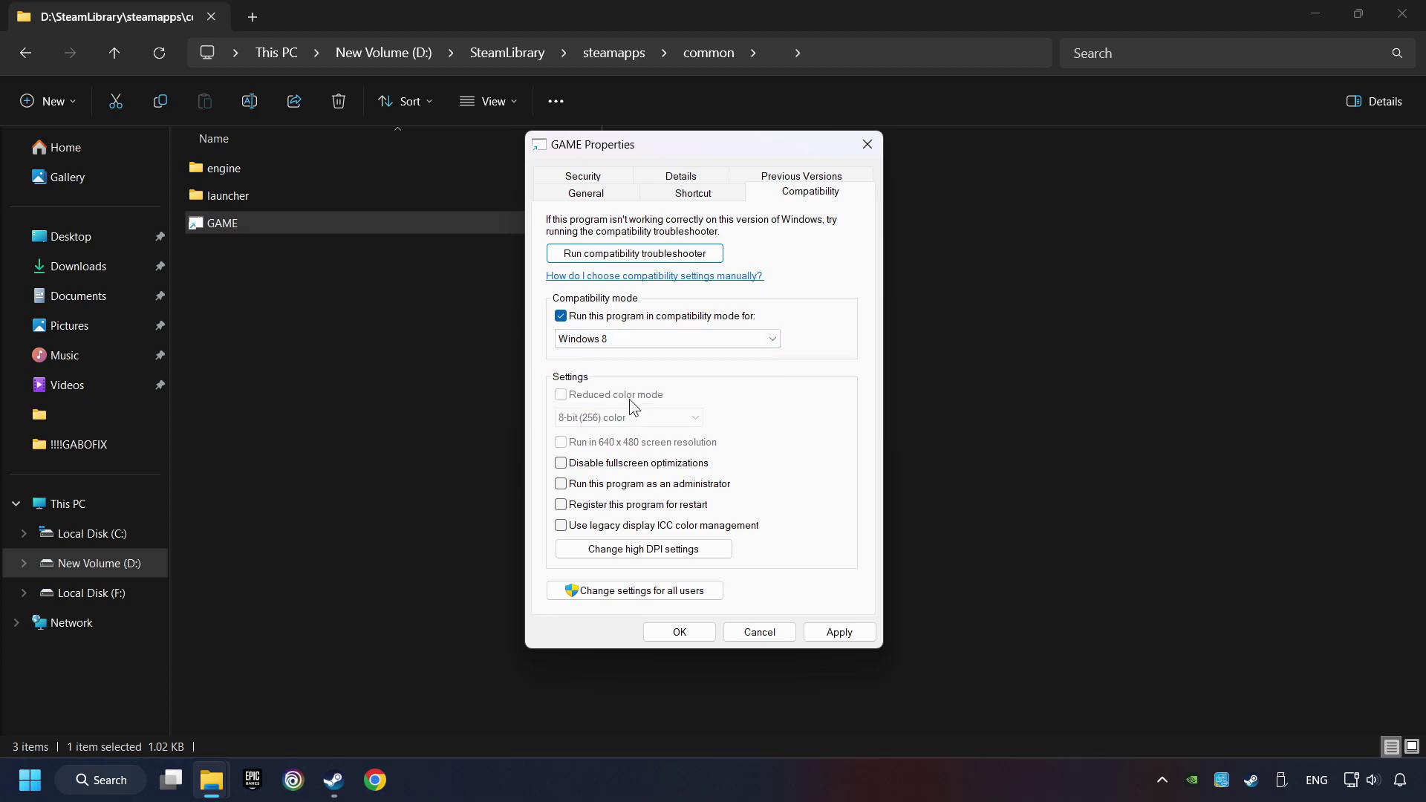
click(562, 464)
click(561, 484)
click(855, 634)
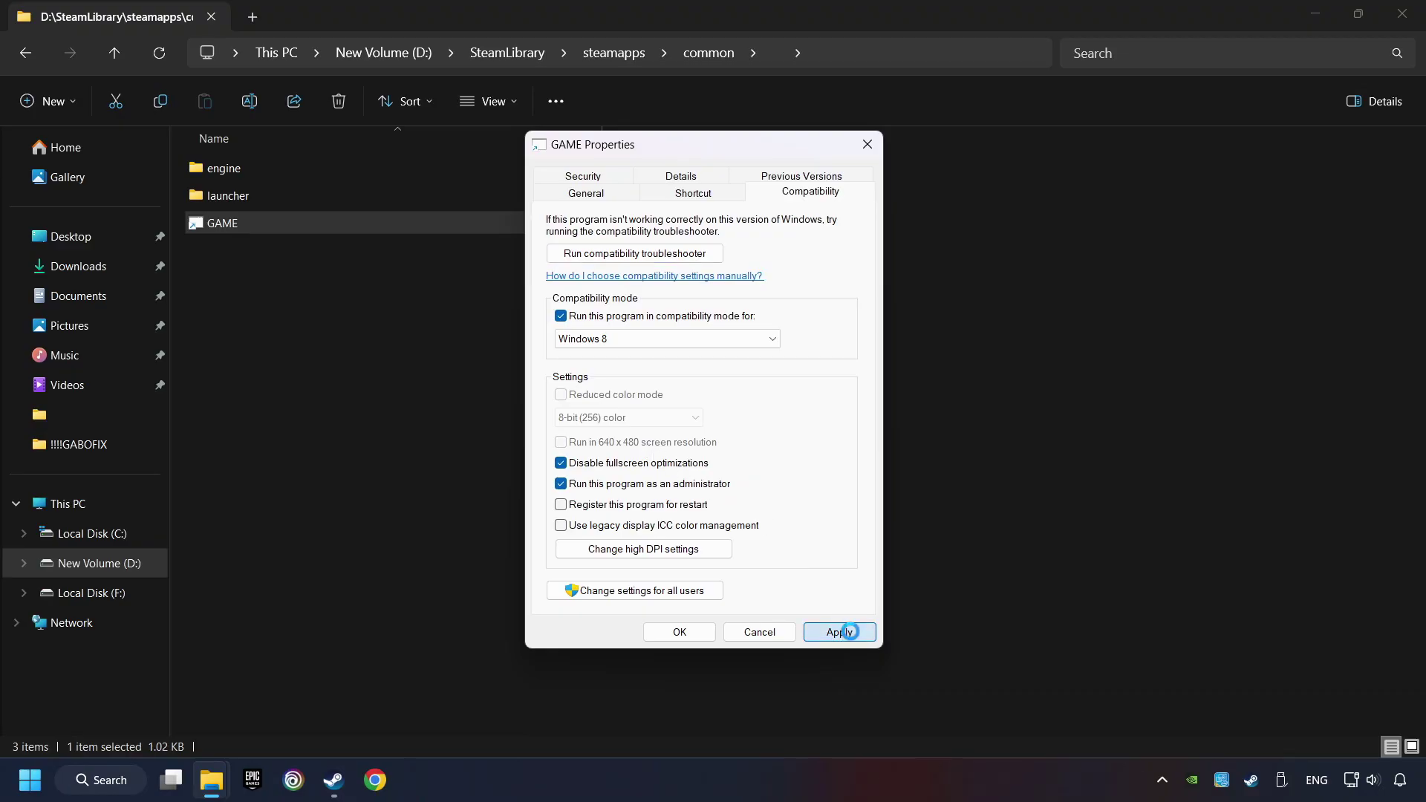
Close the GAME properties with OK, then load the DirectX download page in Chrome
click(689, 637)
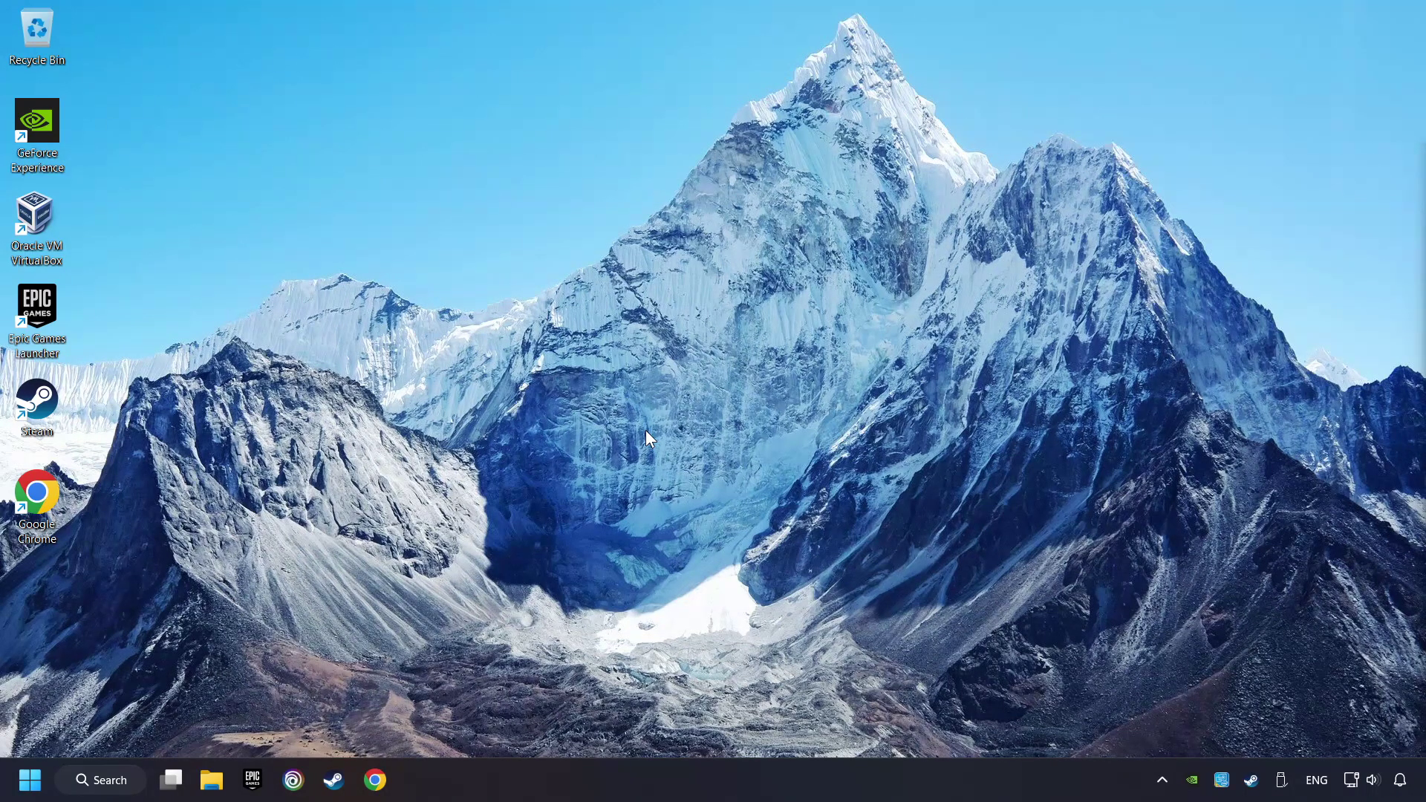
click(375, 779)
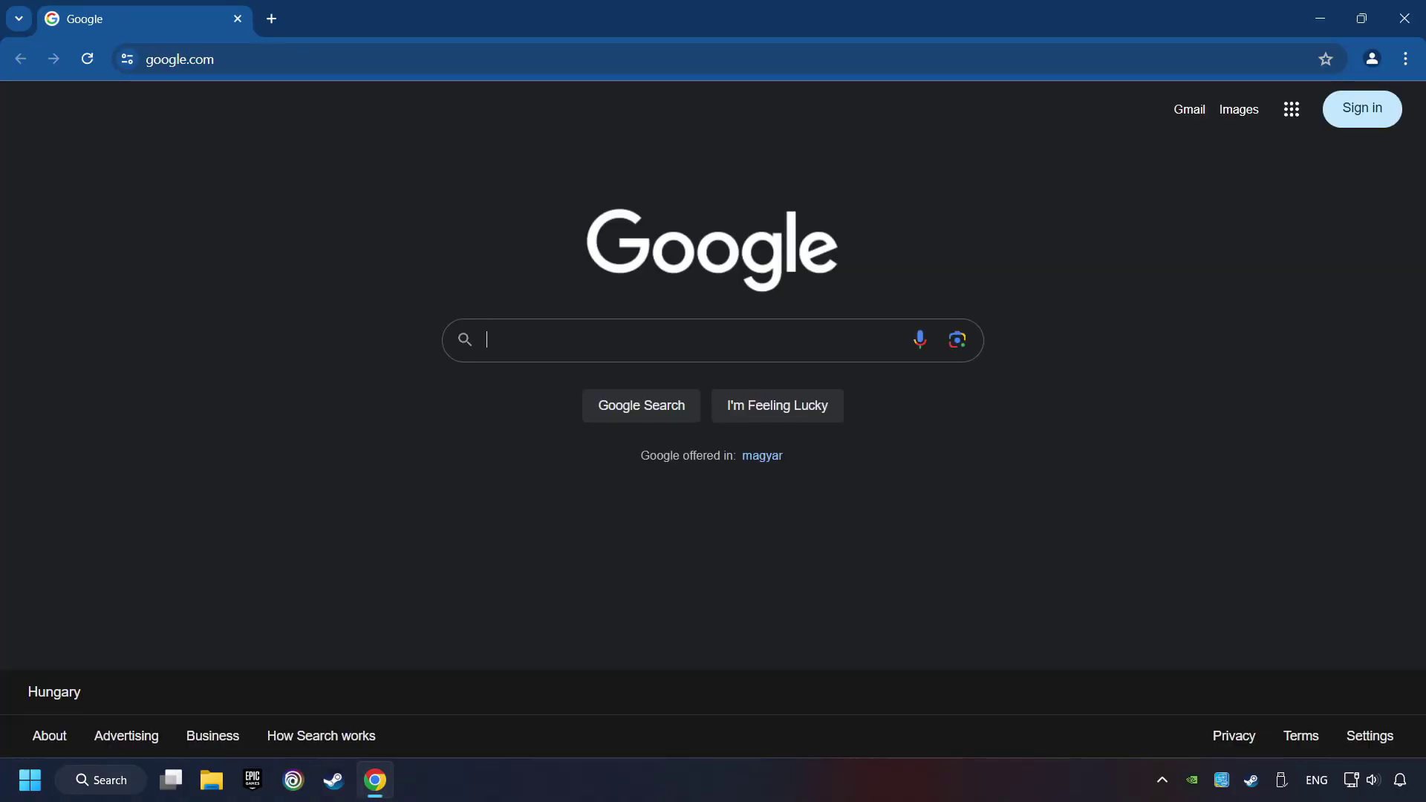
click(274, 59)
text(https://www.microsoft.com/en-US/download/details.aspx?id=35)
key(Return)
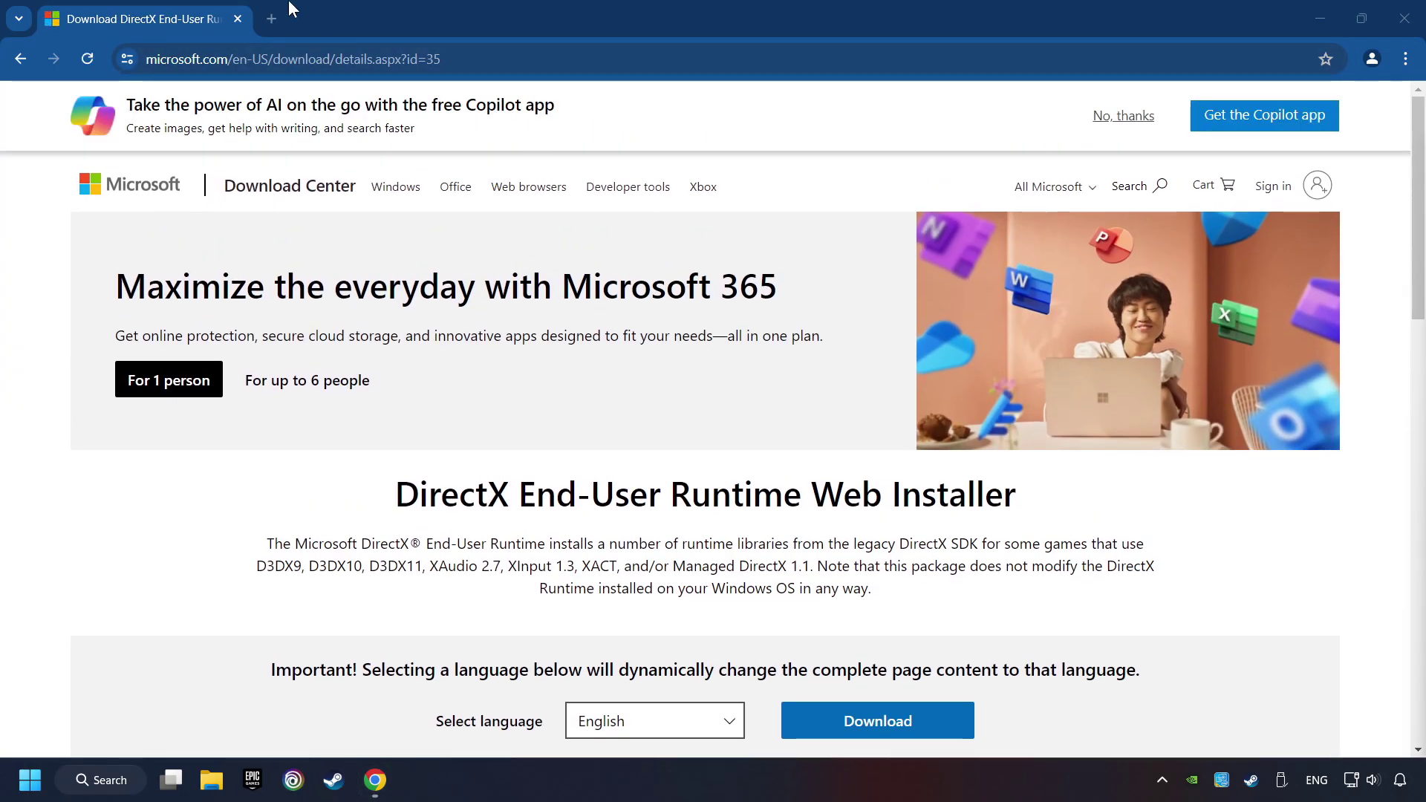
Open the Visual C++ Redistributable downloads page in a new tab, then return to DirectX
click(262, 14)
text(https://learn.microsoft.com/en-us/cpp/windows/latest-supported-vc-redist?view=msvc-160)
key(Return)
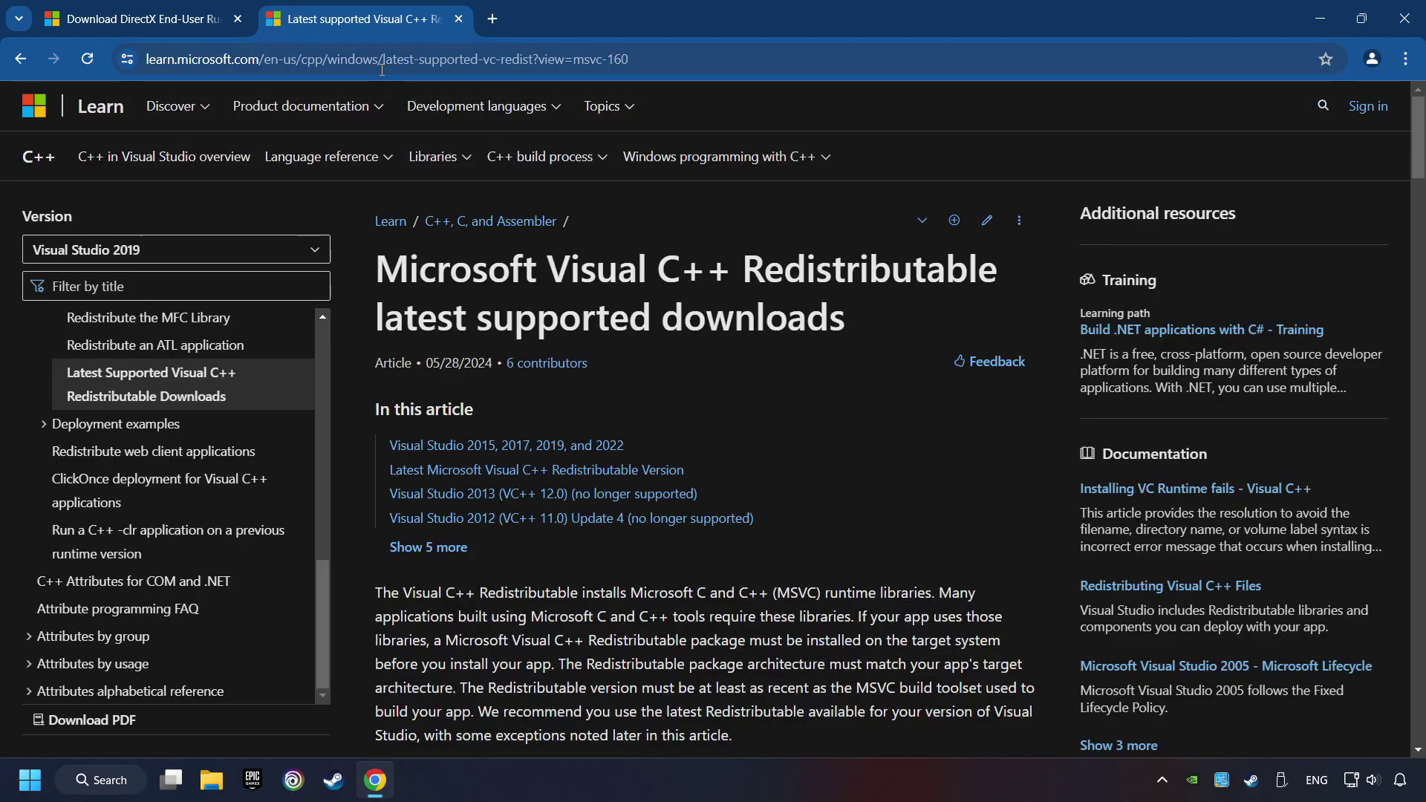
click(141, 19)
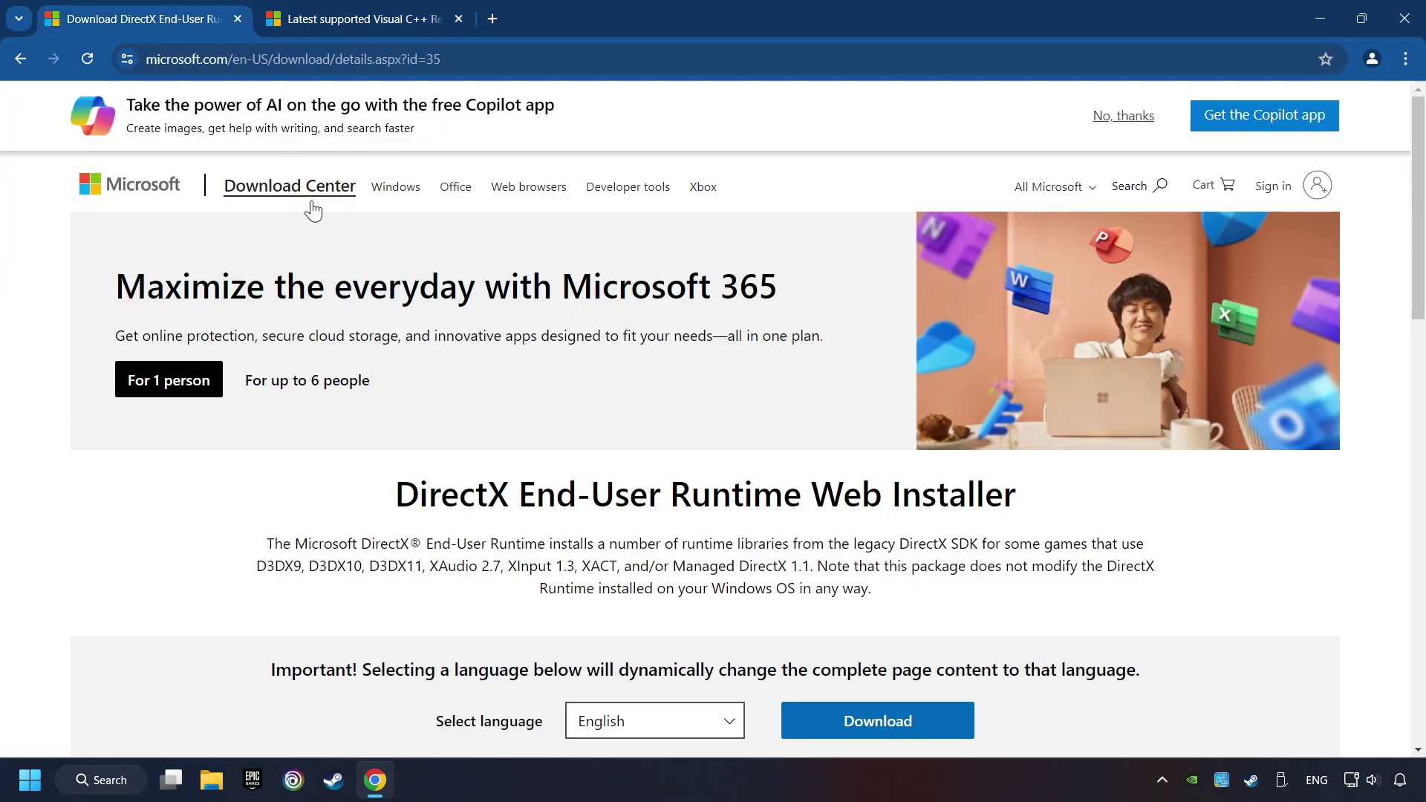
scroll(426, 386, down, 1)
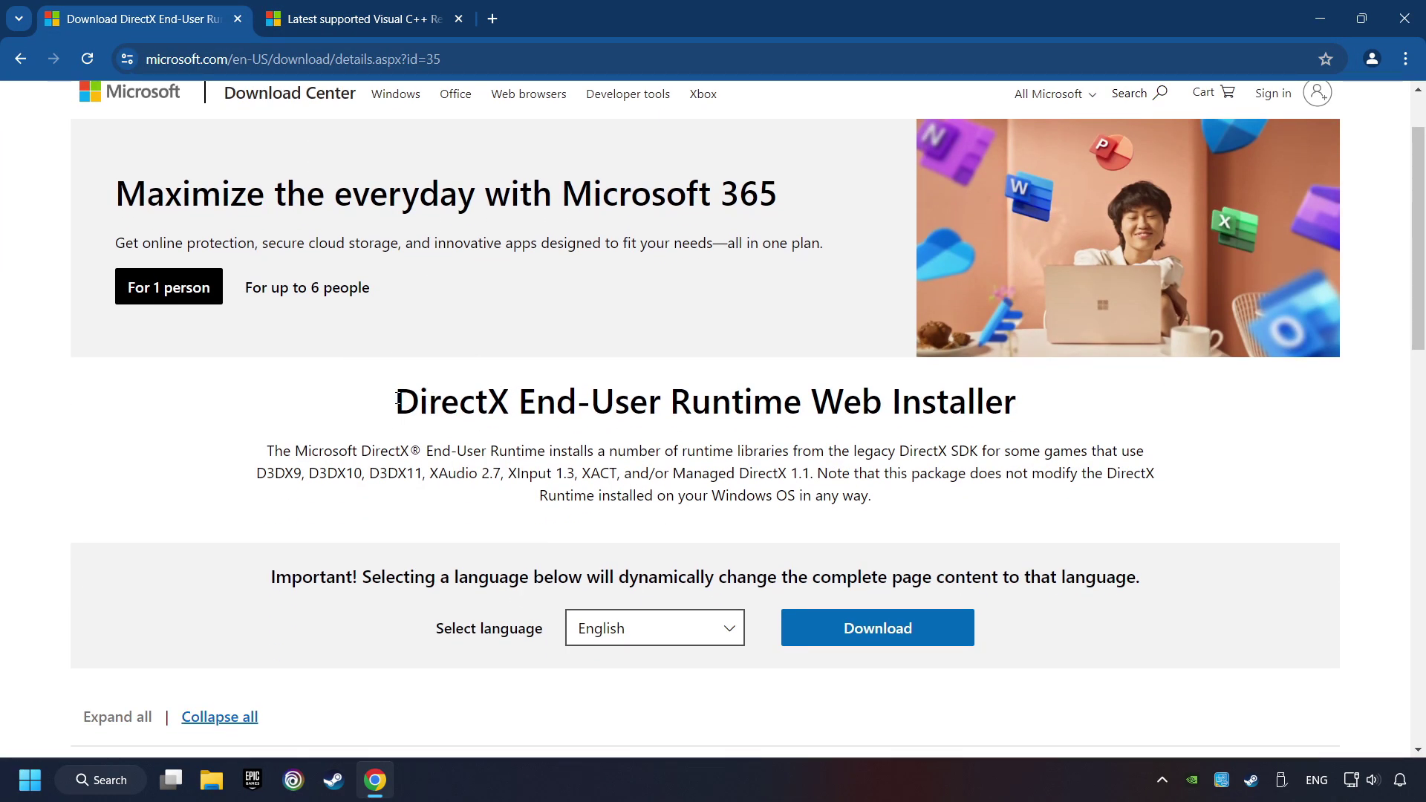
scroll(410, 398, down, 1)
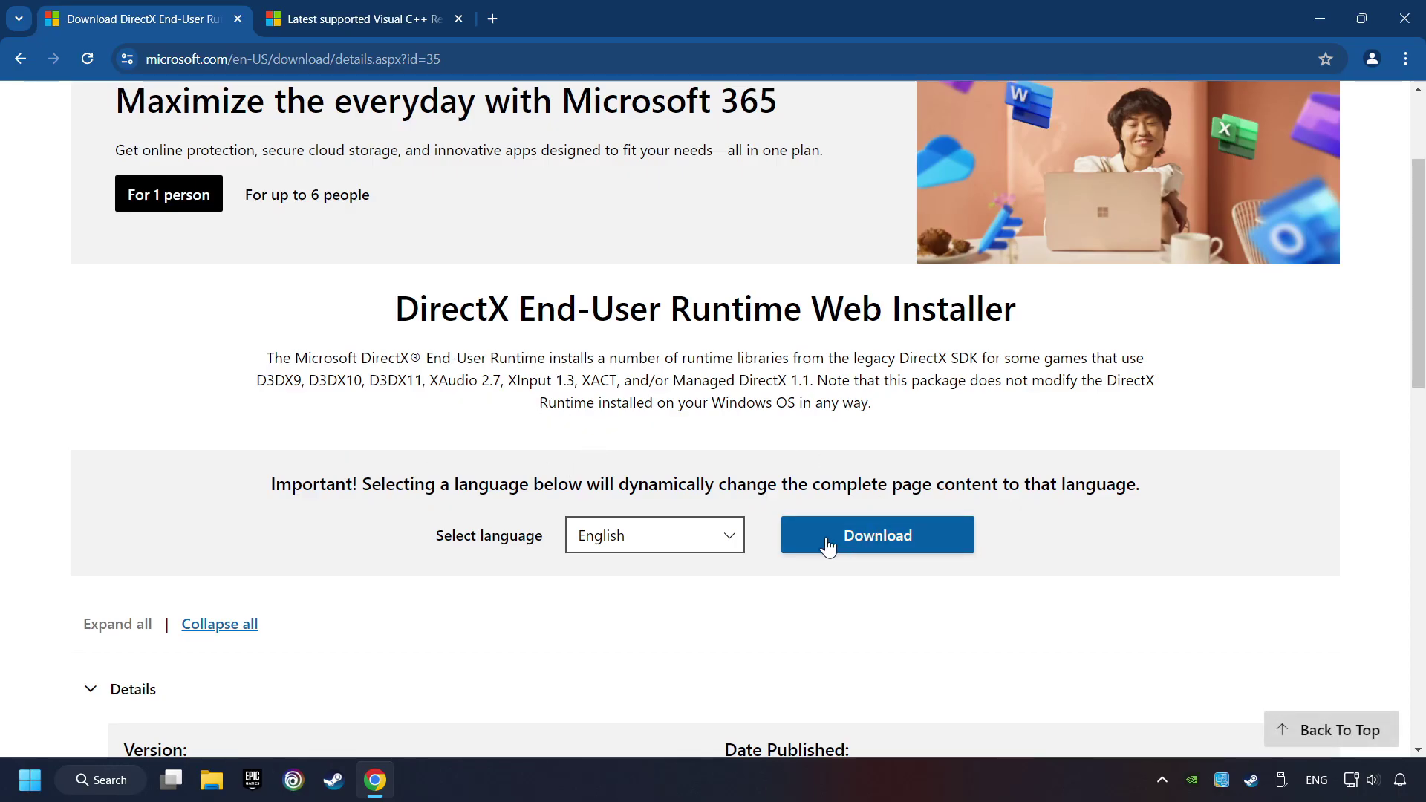
Download the DirectX web installer (dxwebsetup.exe) and launch it
click(890, 546)
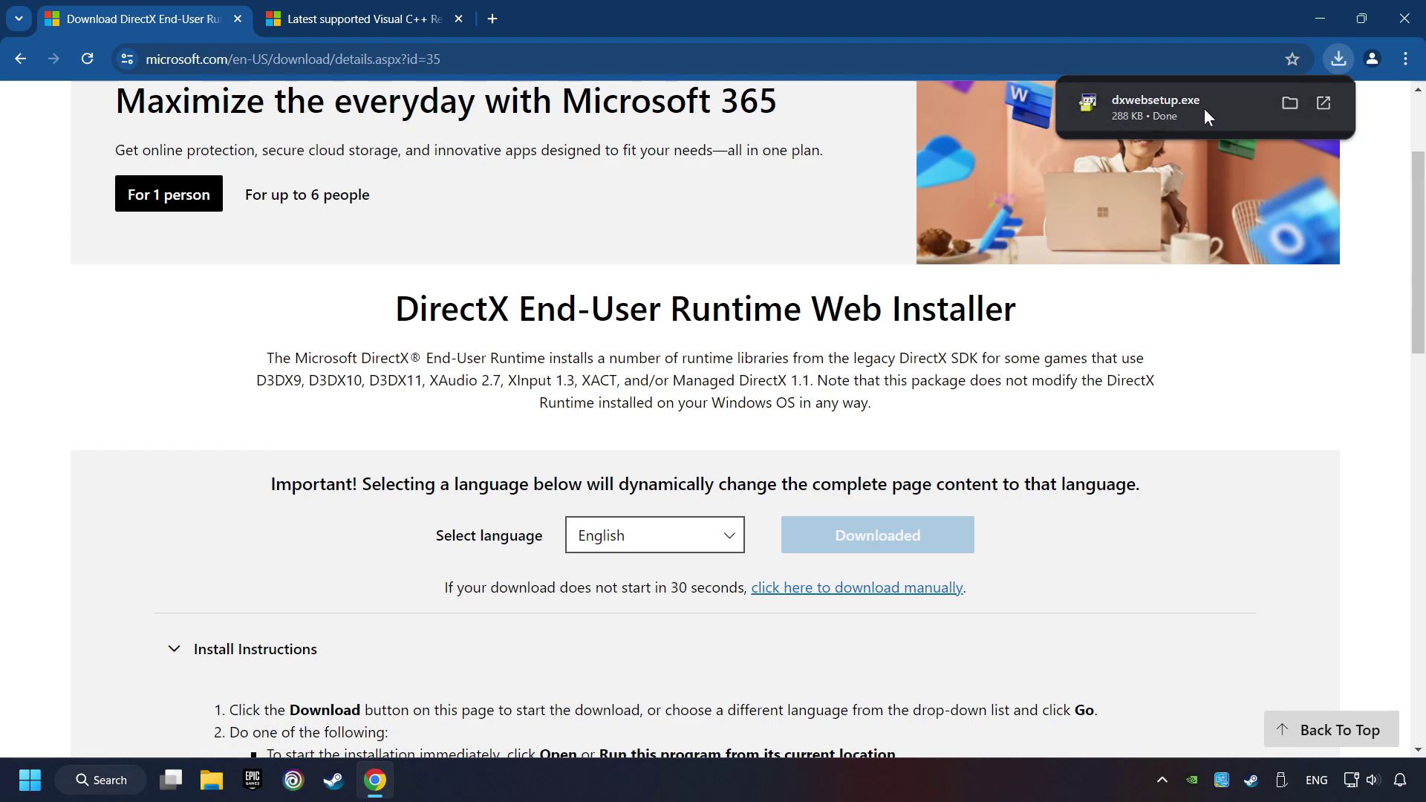
click(1167, 117)
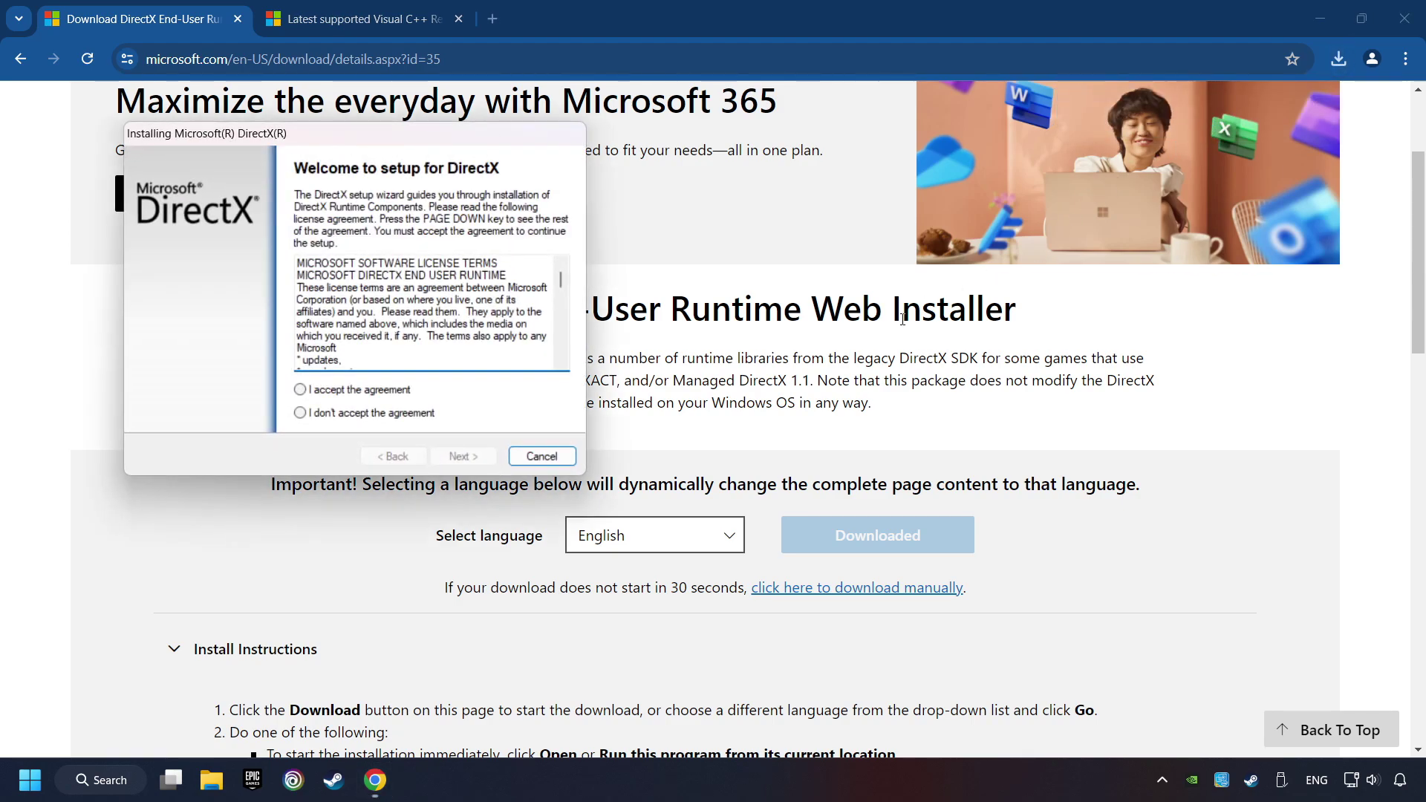
drag(477, 139, 828, 245)
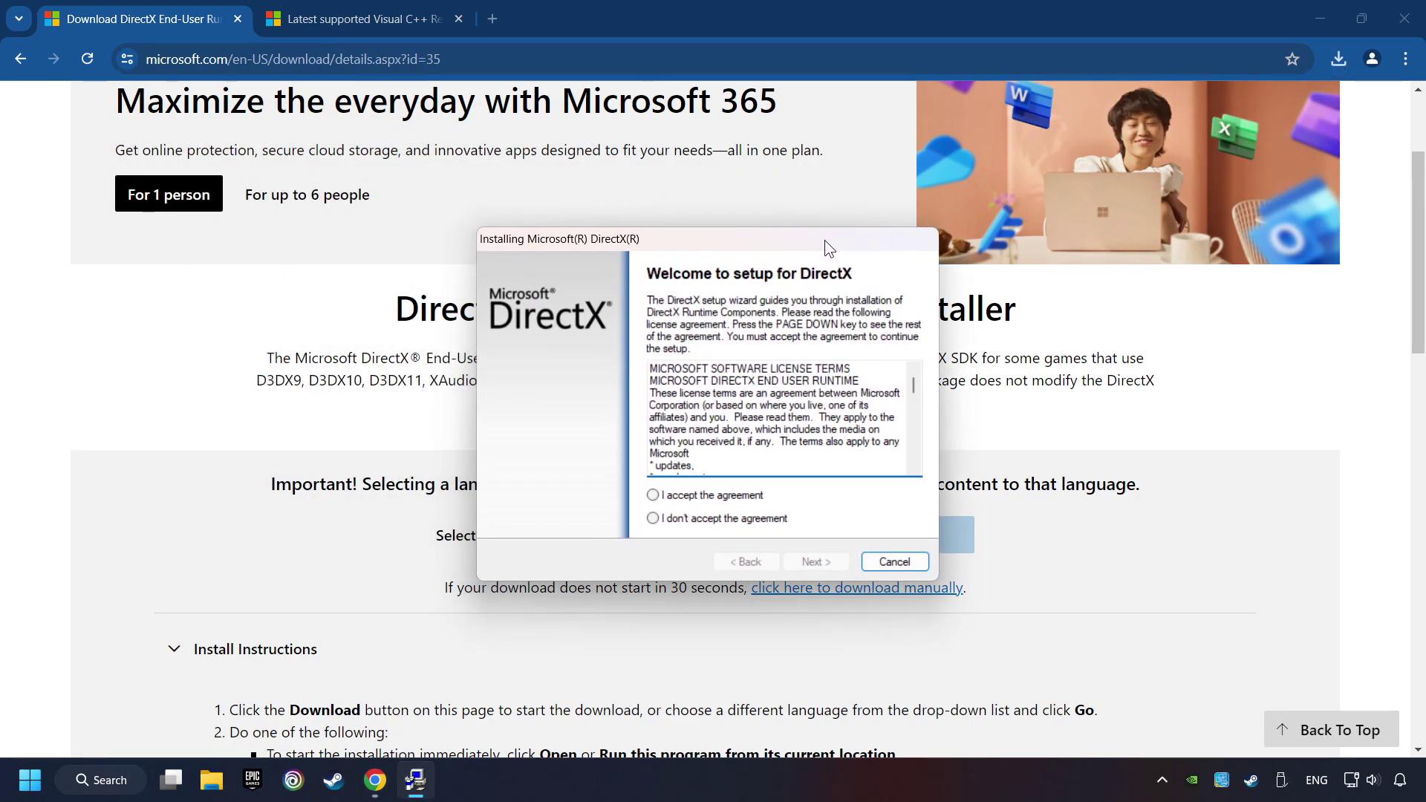
drag(912, 379, 706, 501)
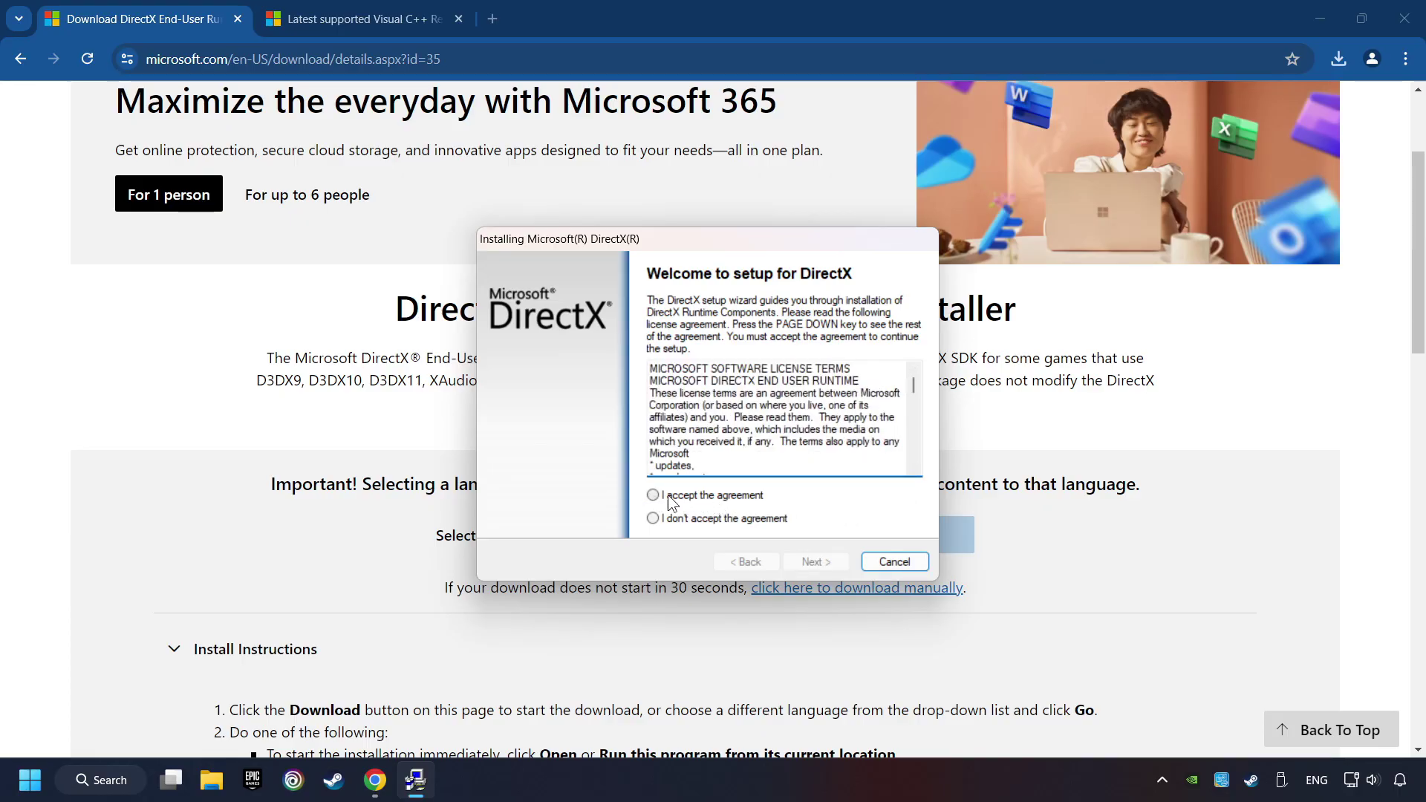
Accept the DirectX licence, continue without the Bing Bar, and finish setup
click(738, 496)
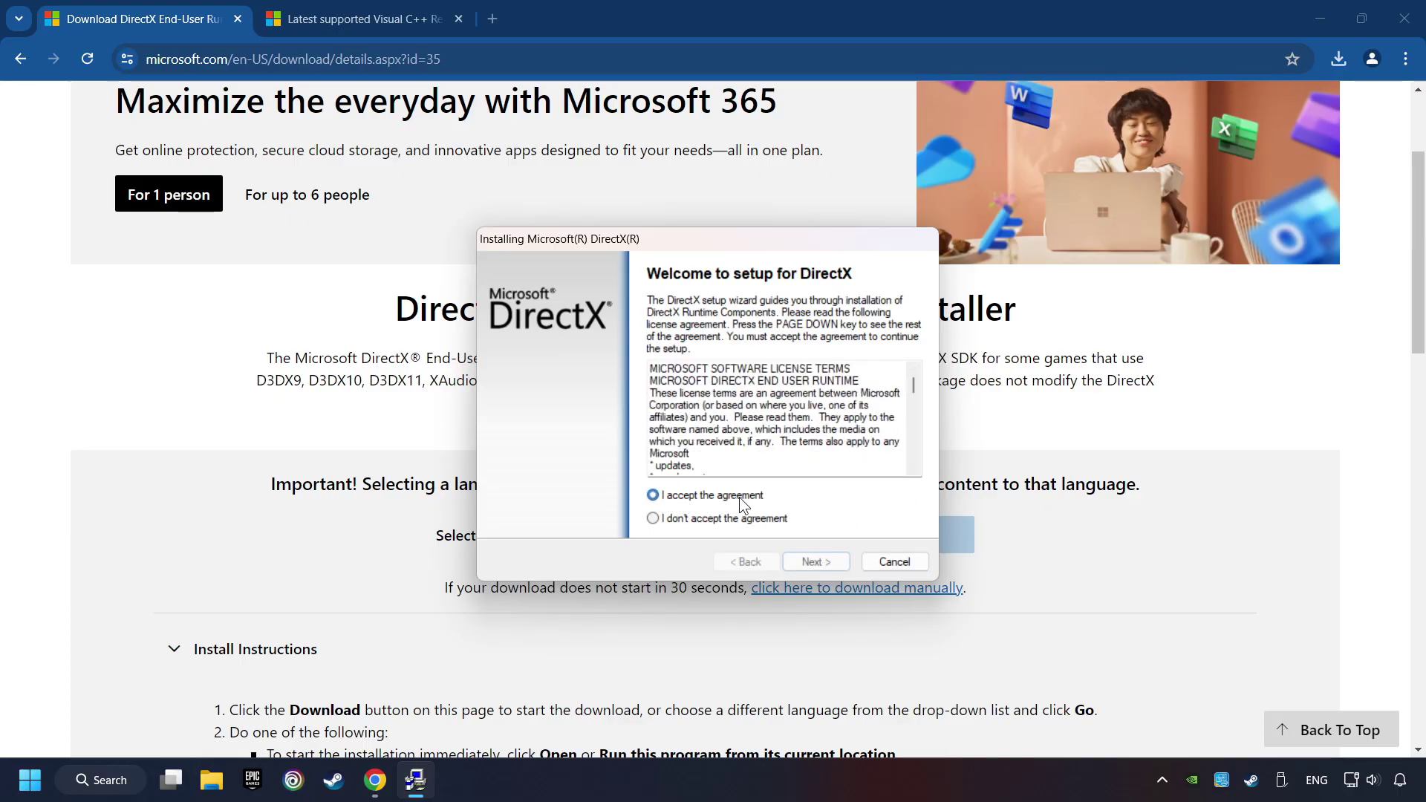
click(817, 563)
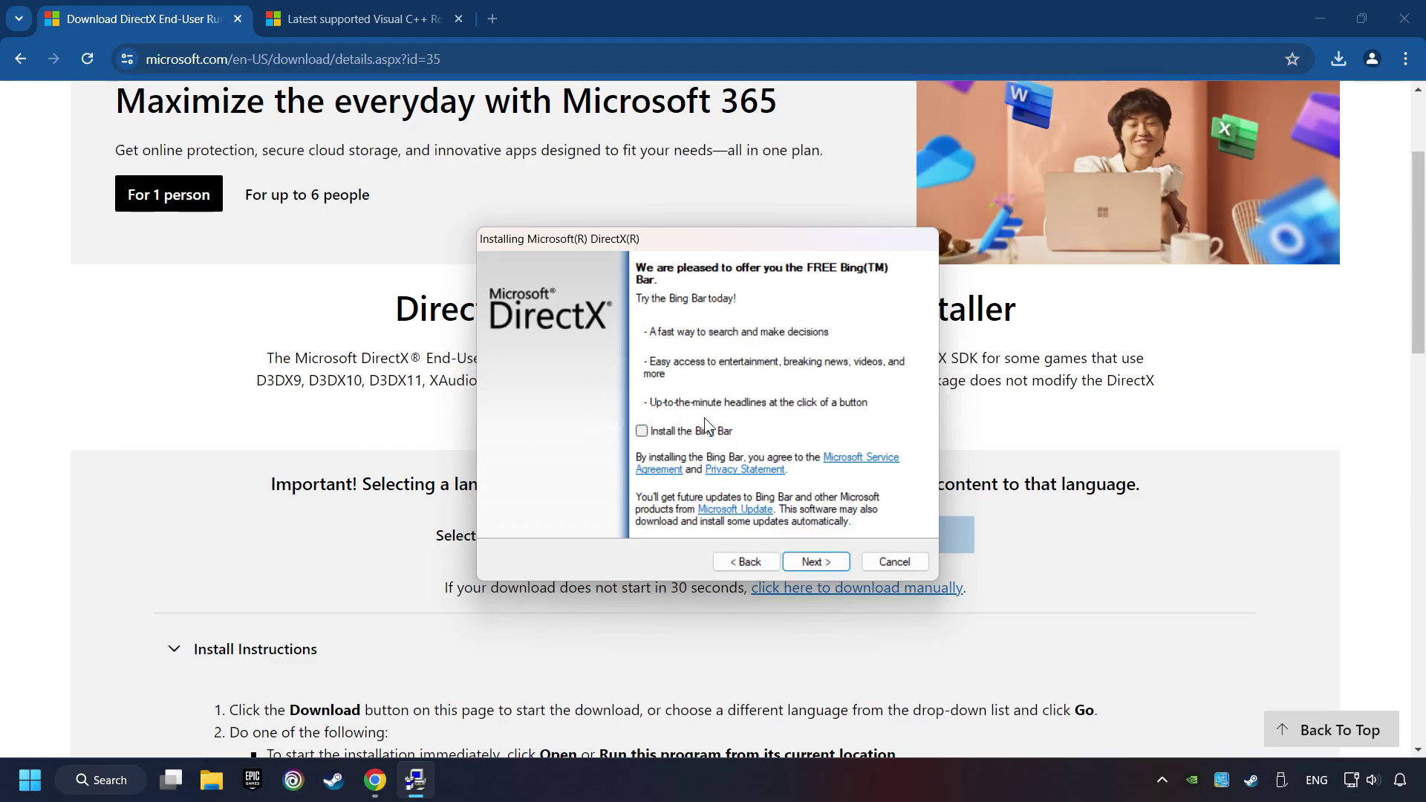
click(821, 563)
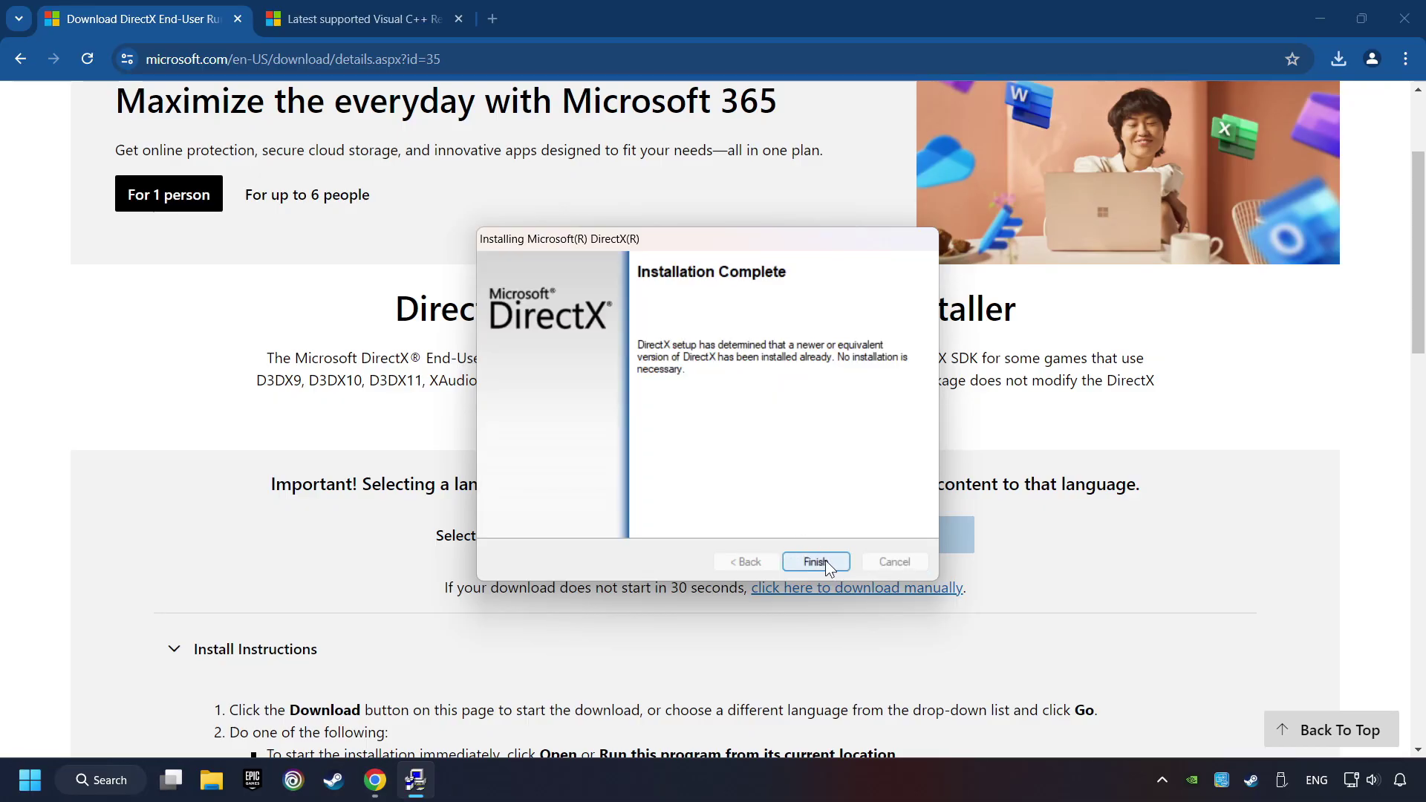
click(826, 562)
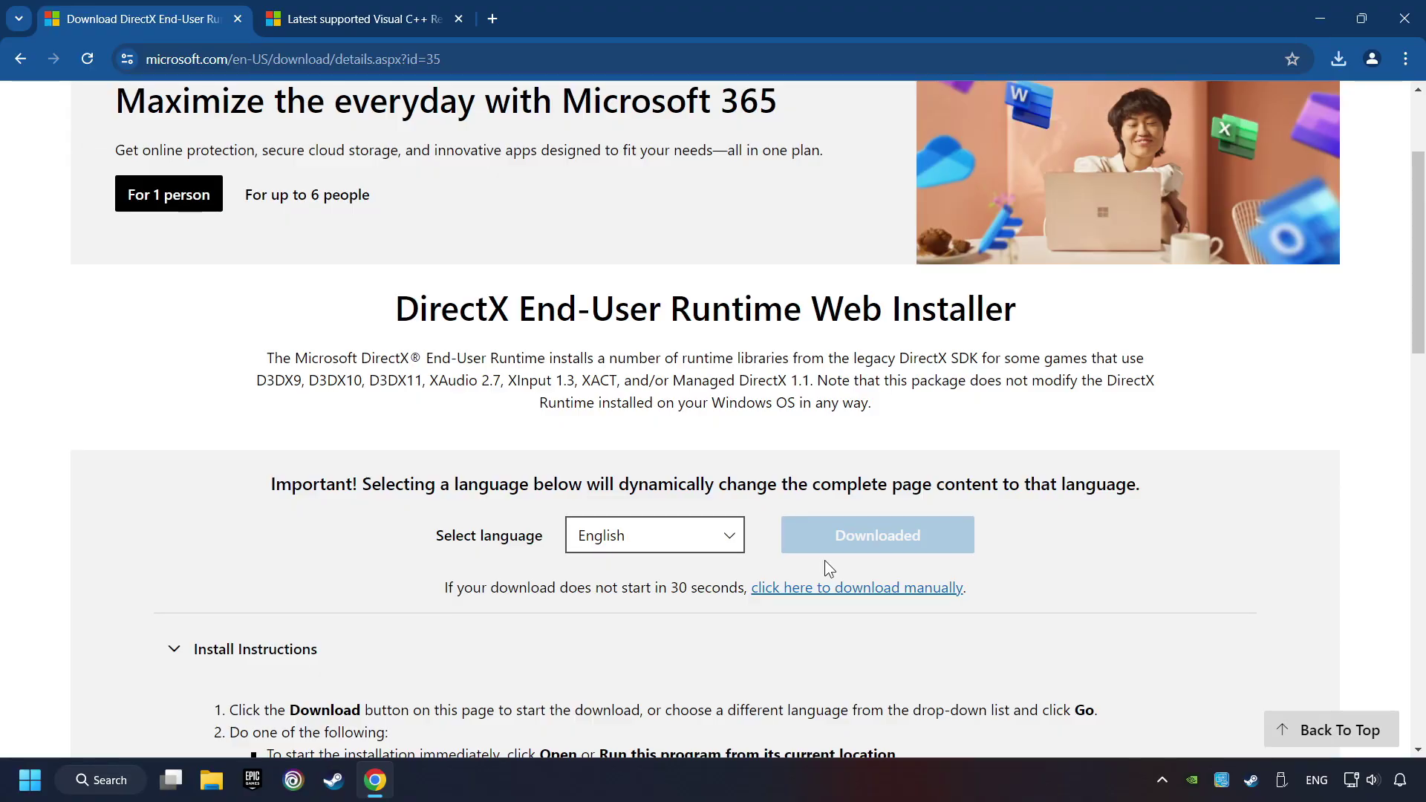
Download the ARM64 and x64 Visual C++ redistributables and open Chrome's downloads list
click(348, 18)
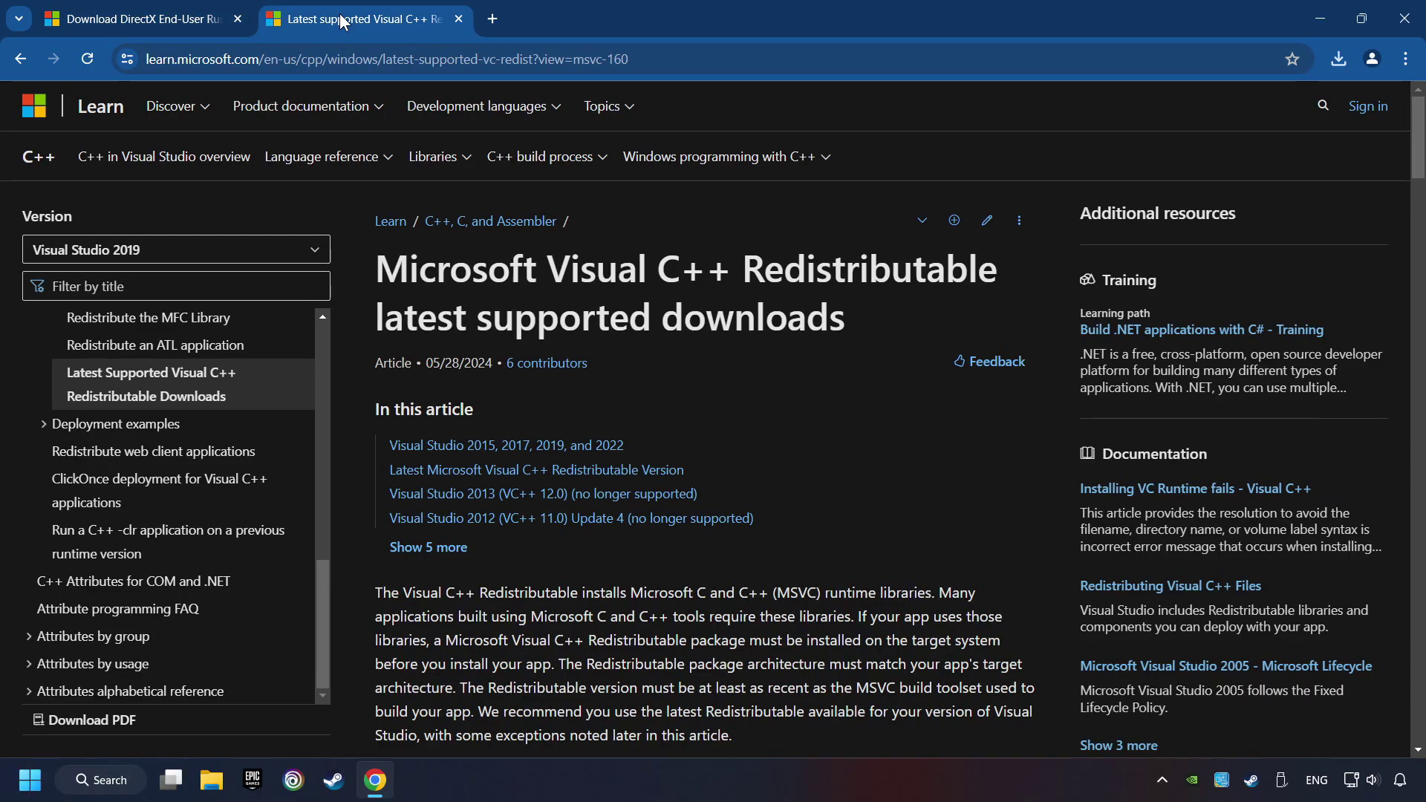
scroll(1399, 150, down, 12)
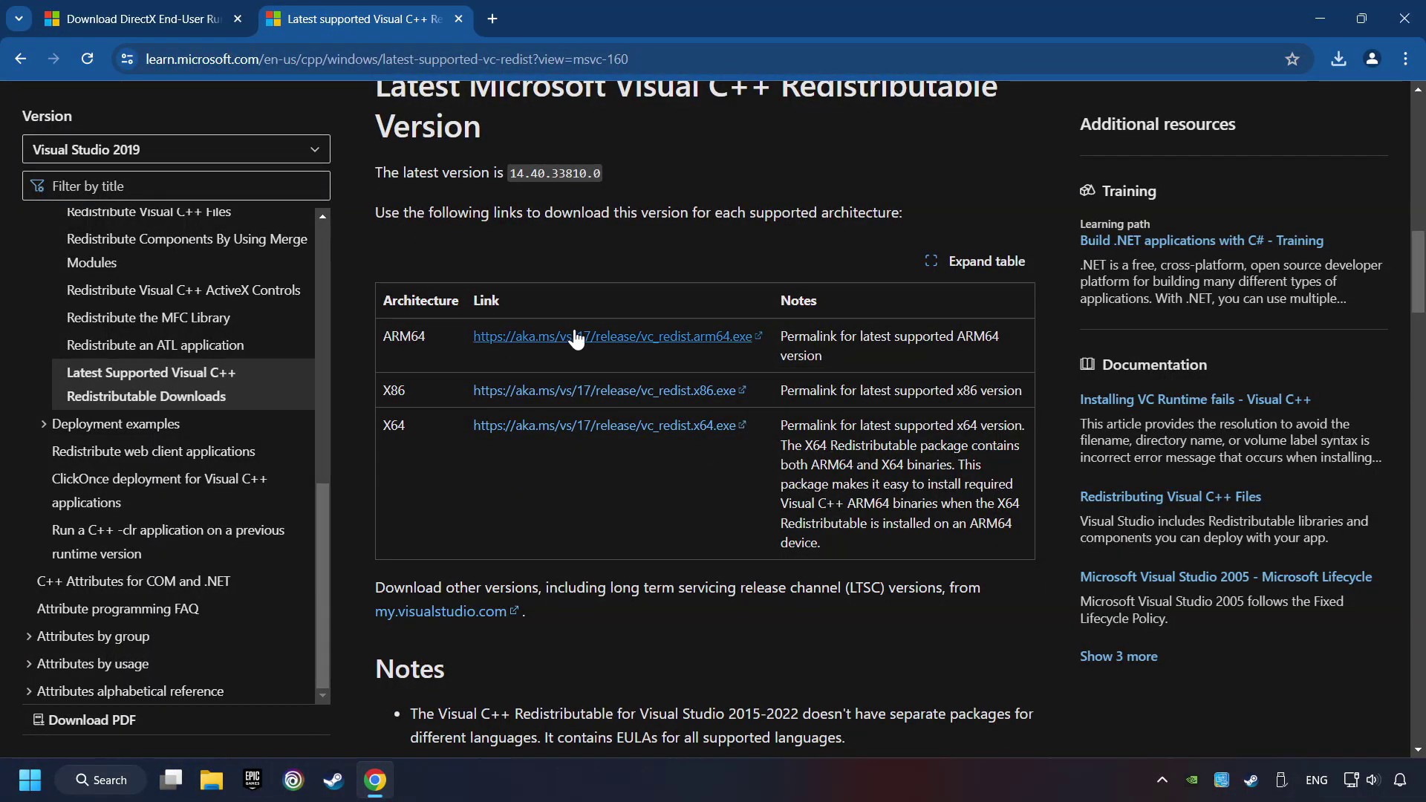
click(566, 338)
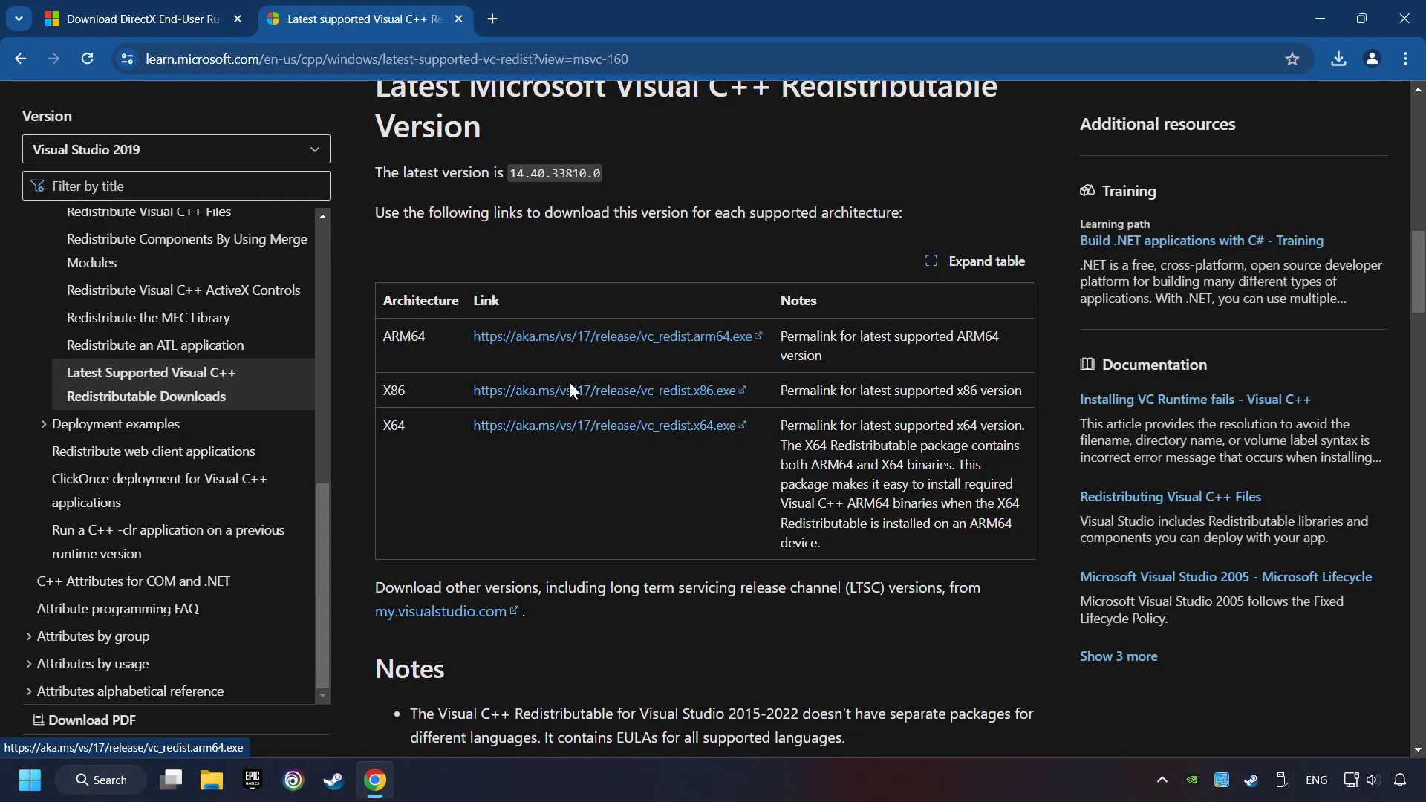
click(574, 425)
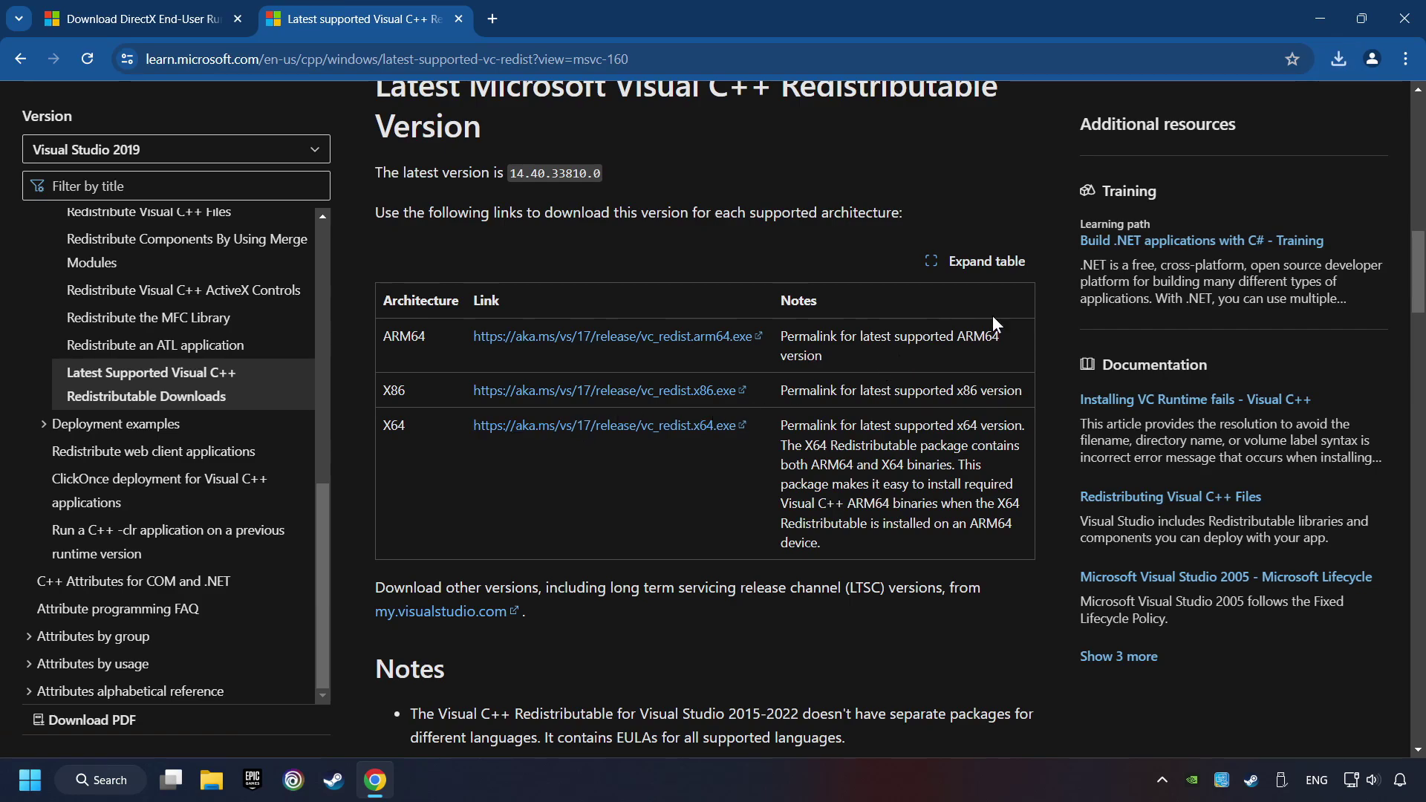
click(1338, 58)
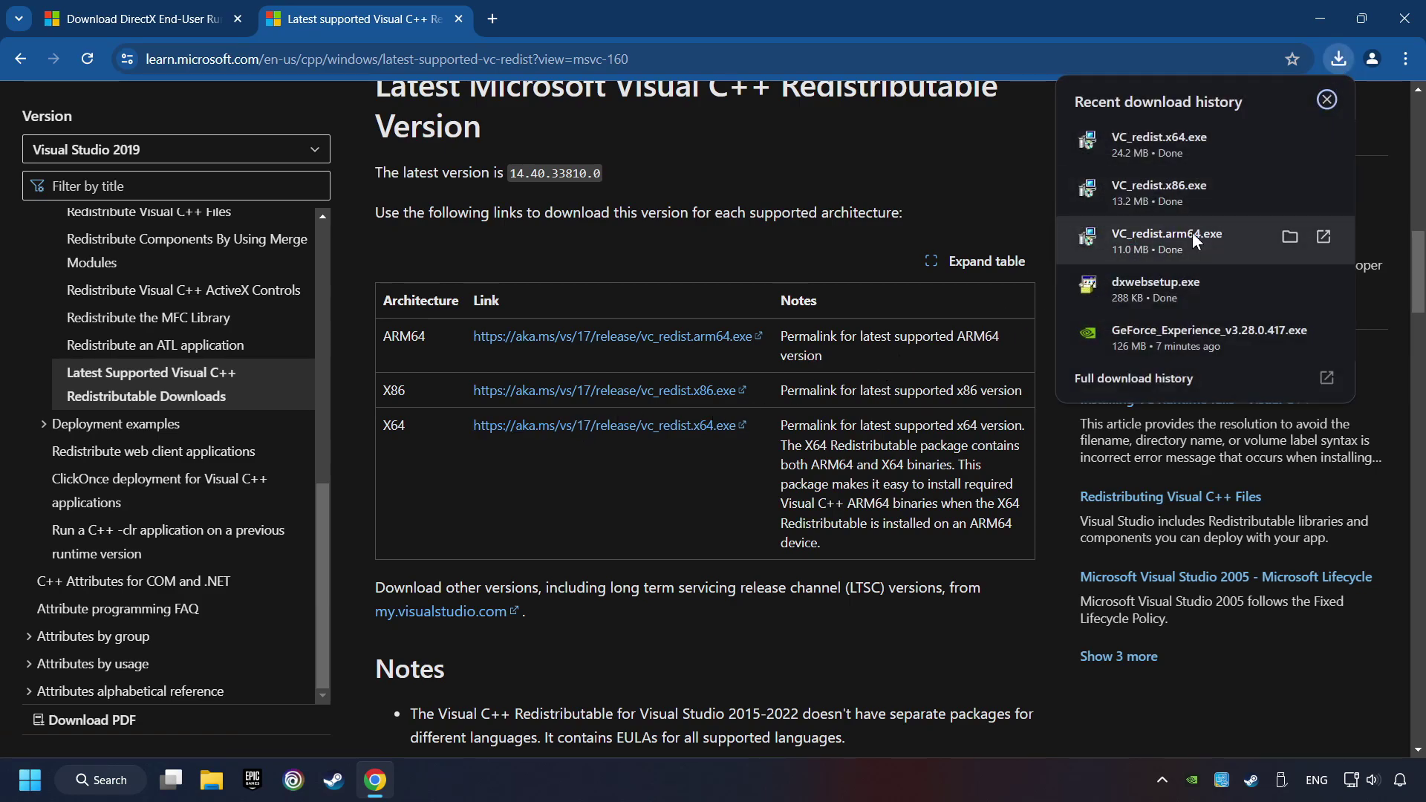
Try installing VC_redist.arm64.exe with the licence agreed, then dismiss the failure message
click(1191, 233)
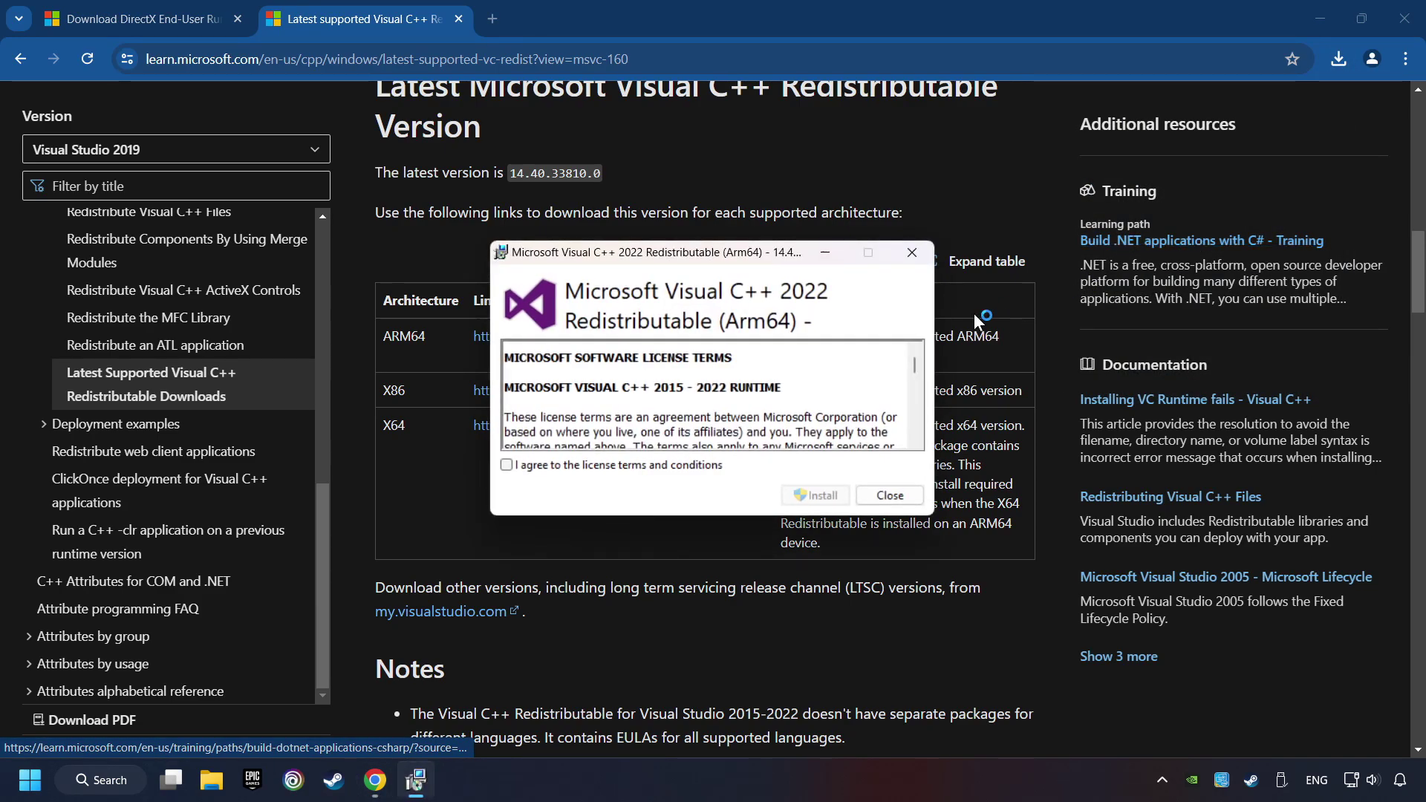
scroll(896, 439, down, 15)
click(505, 464)
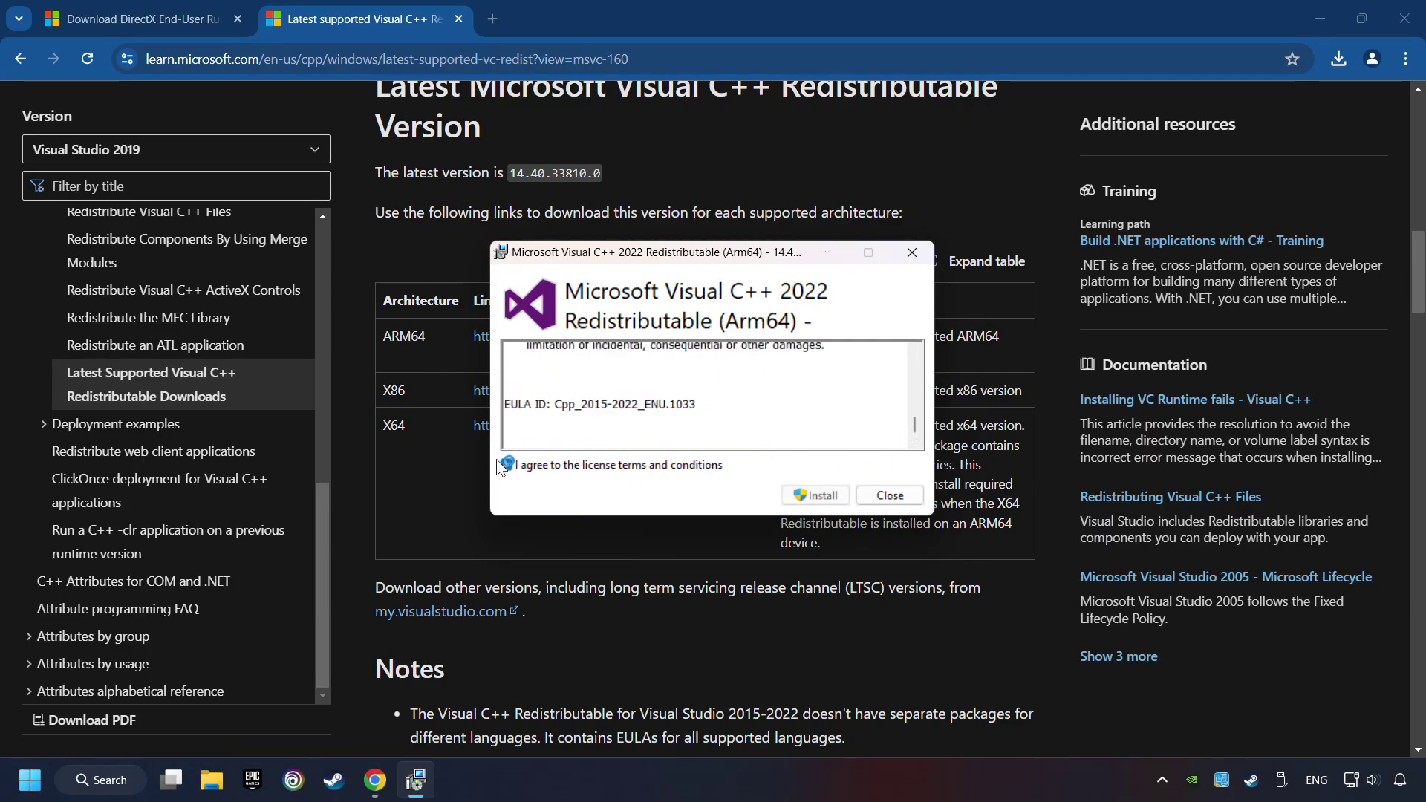
click(820, 497)
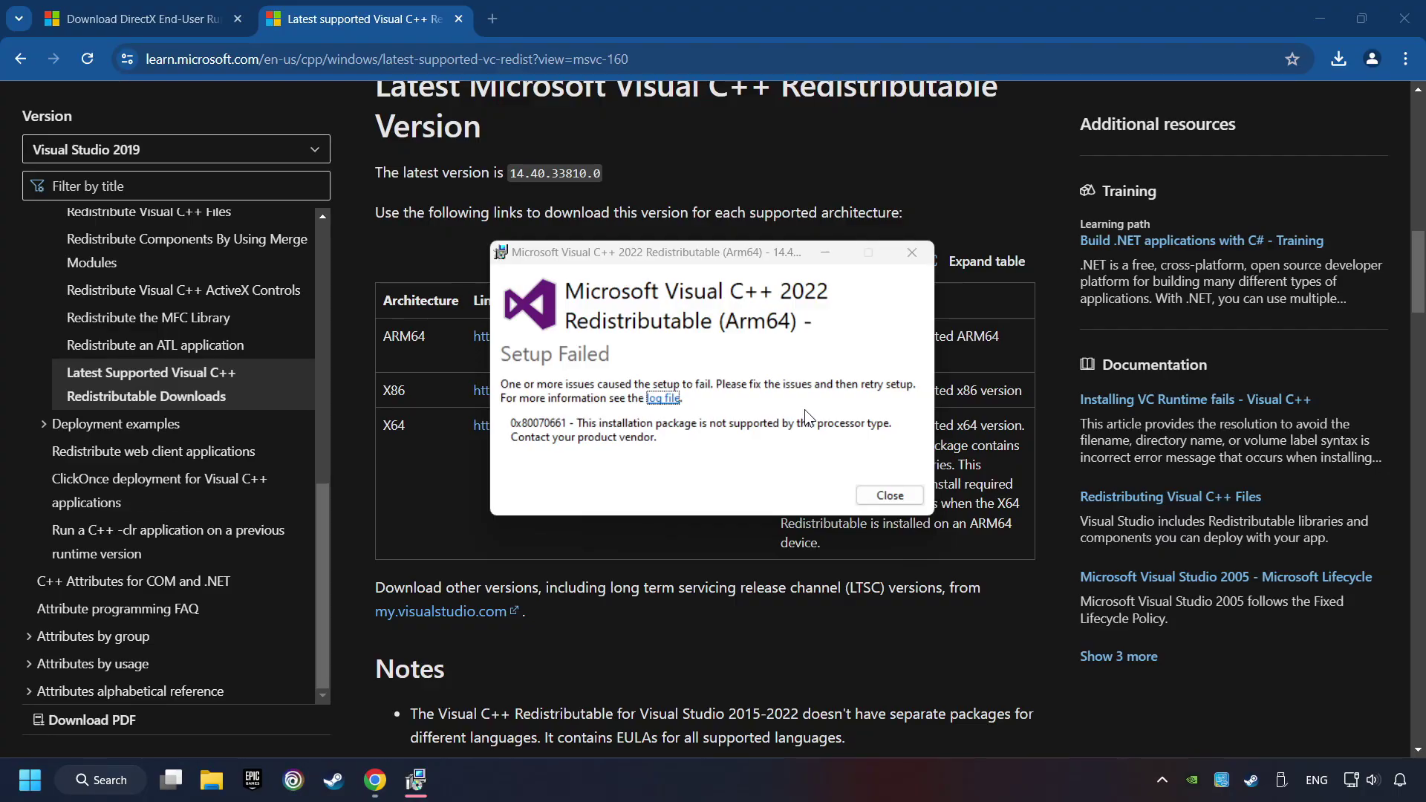
click(889, 495)
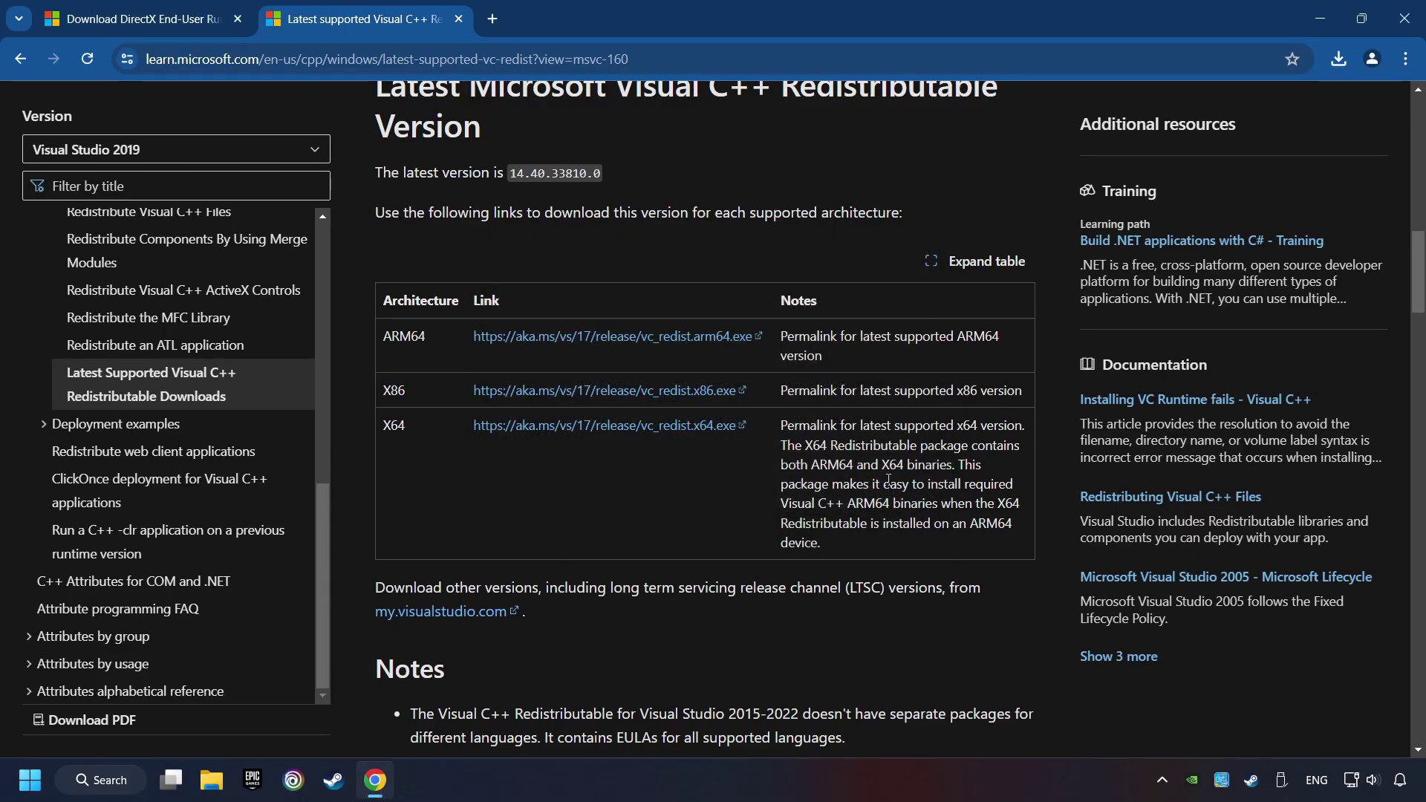
Install VC_redist.x86.exe from the downloads list, then launch VC_redist.x64.exe
click(1338, 59)
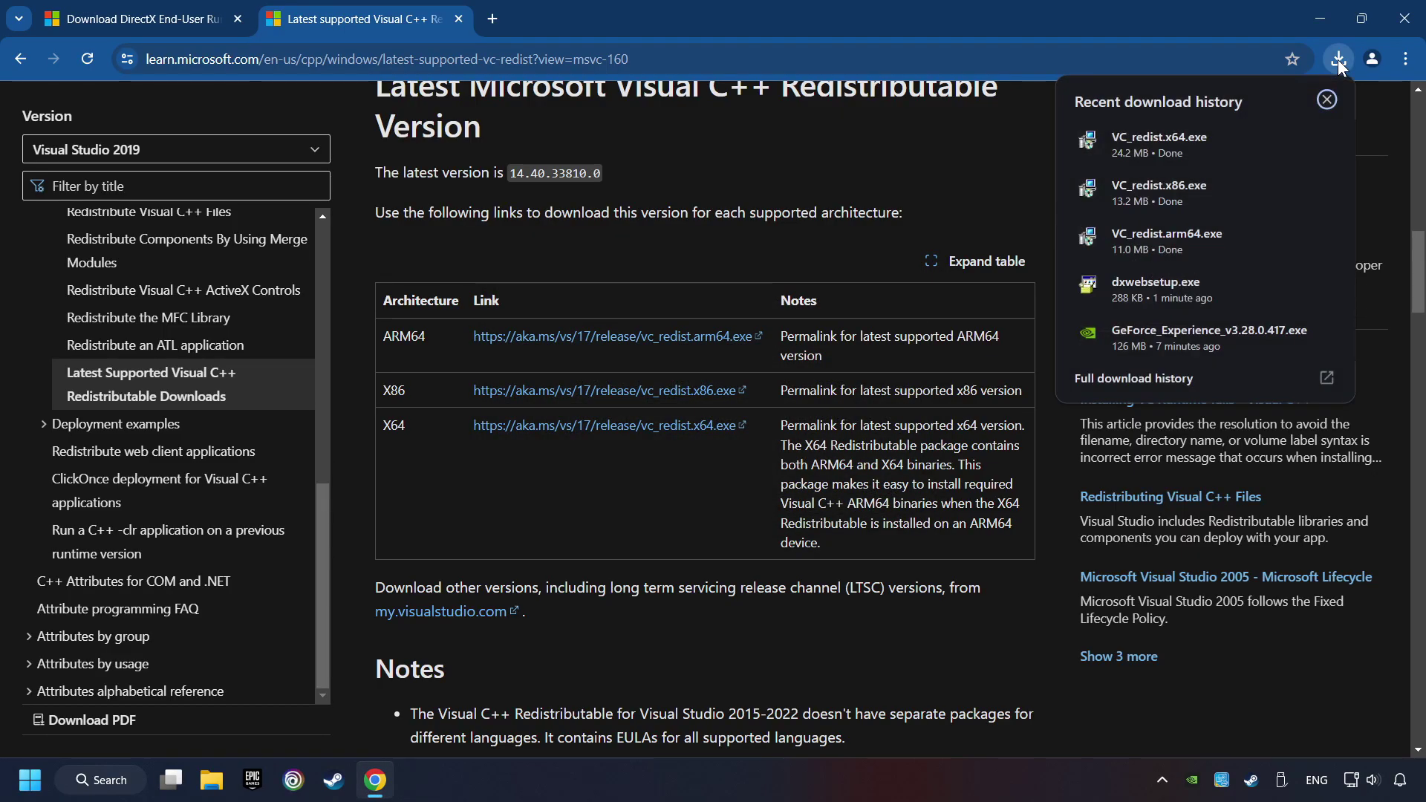
click(1191, 181)
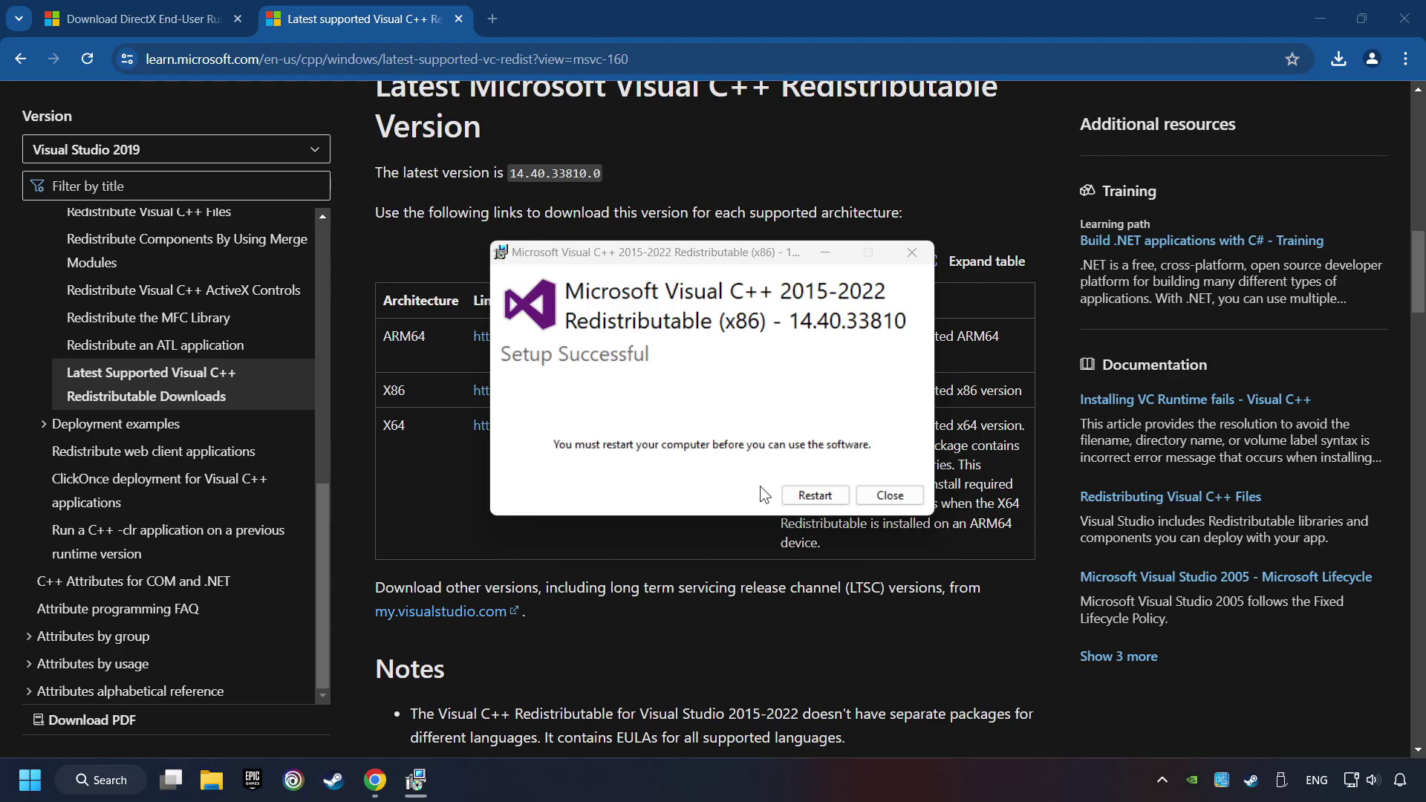
click(898, 494)
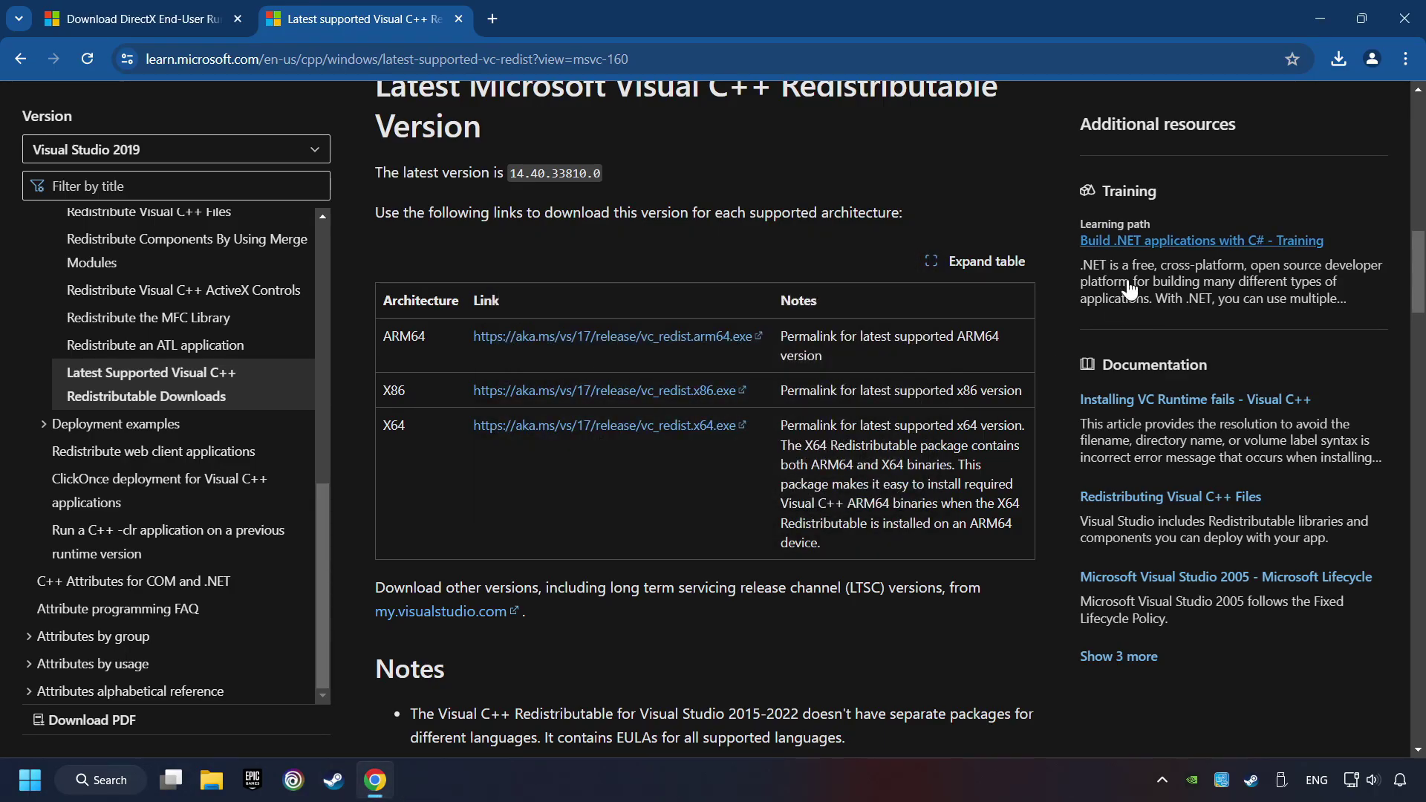
click(1337, 60)
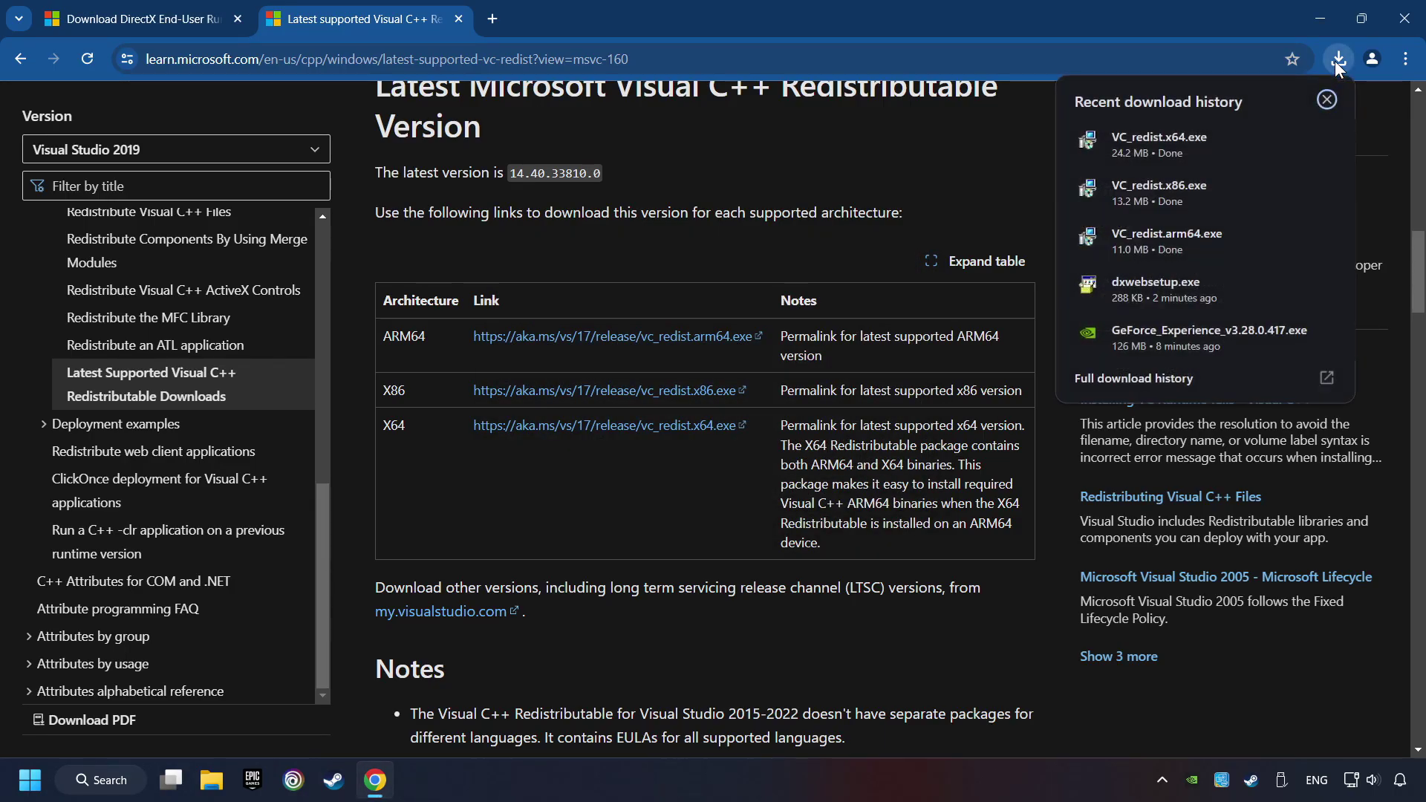
click(1218, 136)
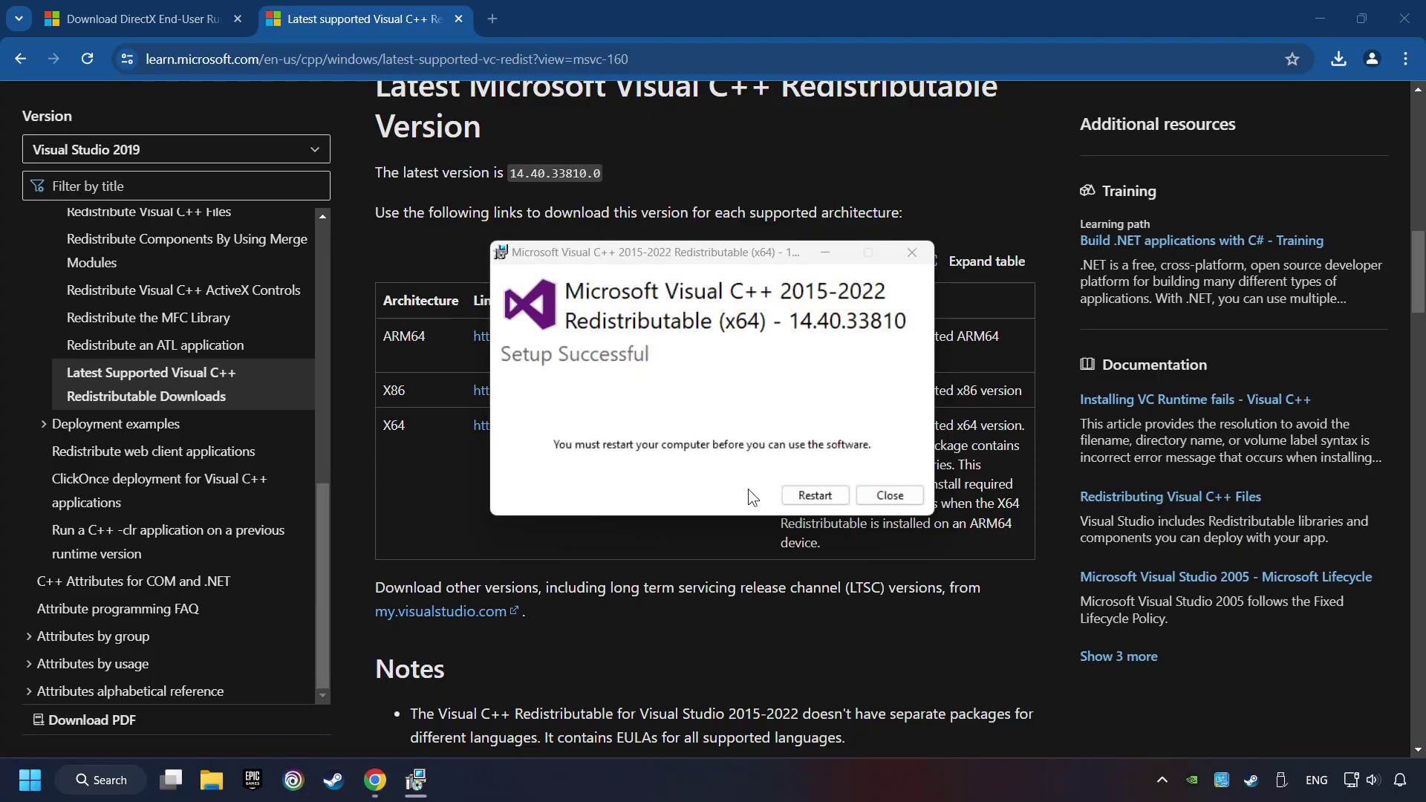
Choose Restart, then run a Windows Update check showing up to date and close Settings
click(818, 496)
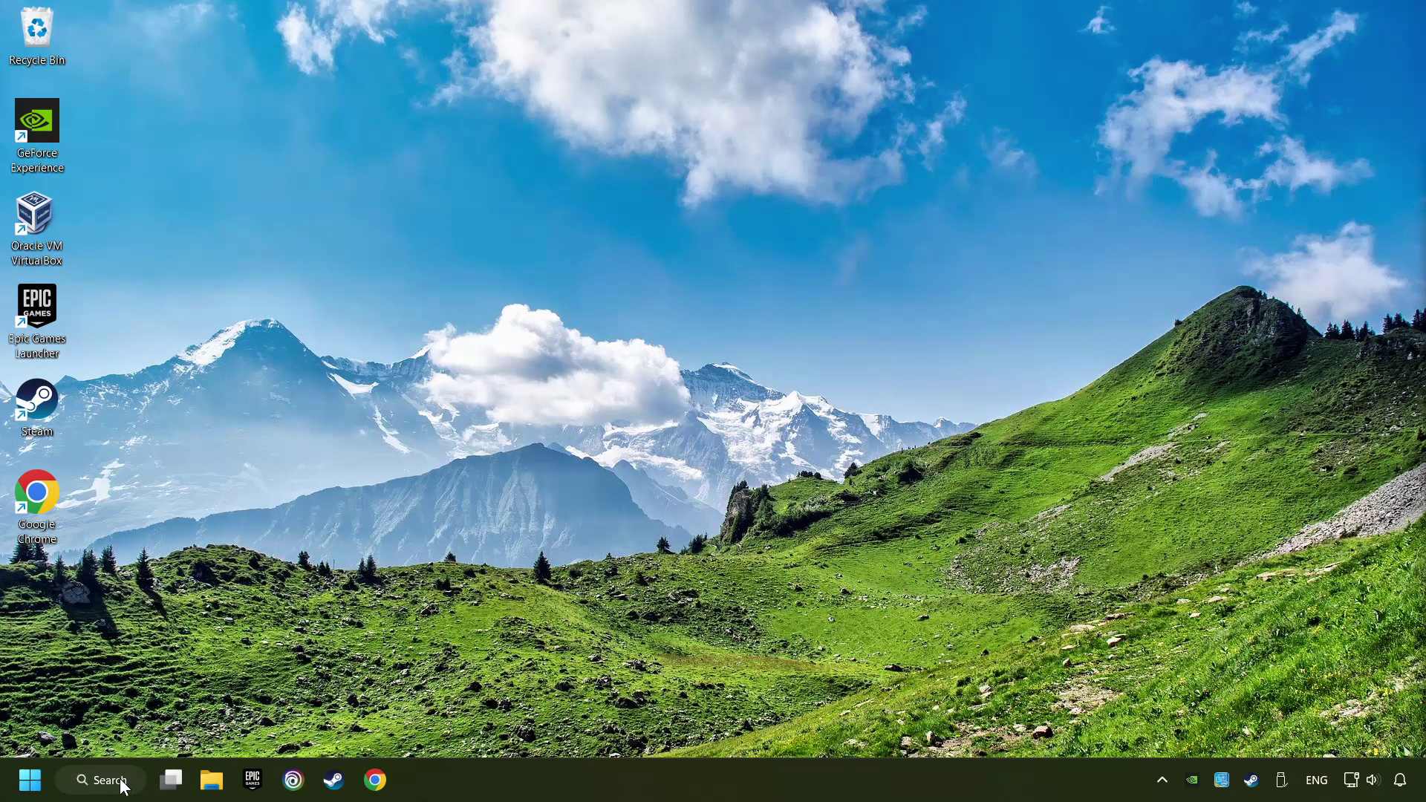
click(123, 787)
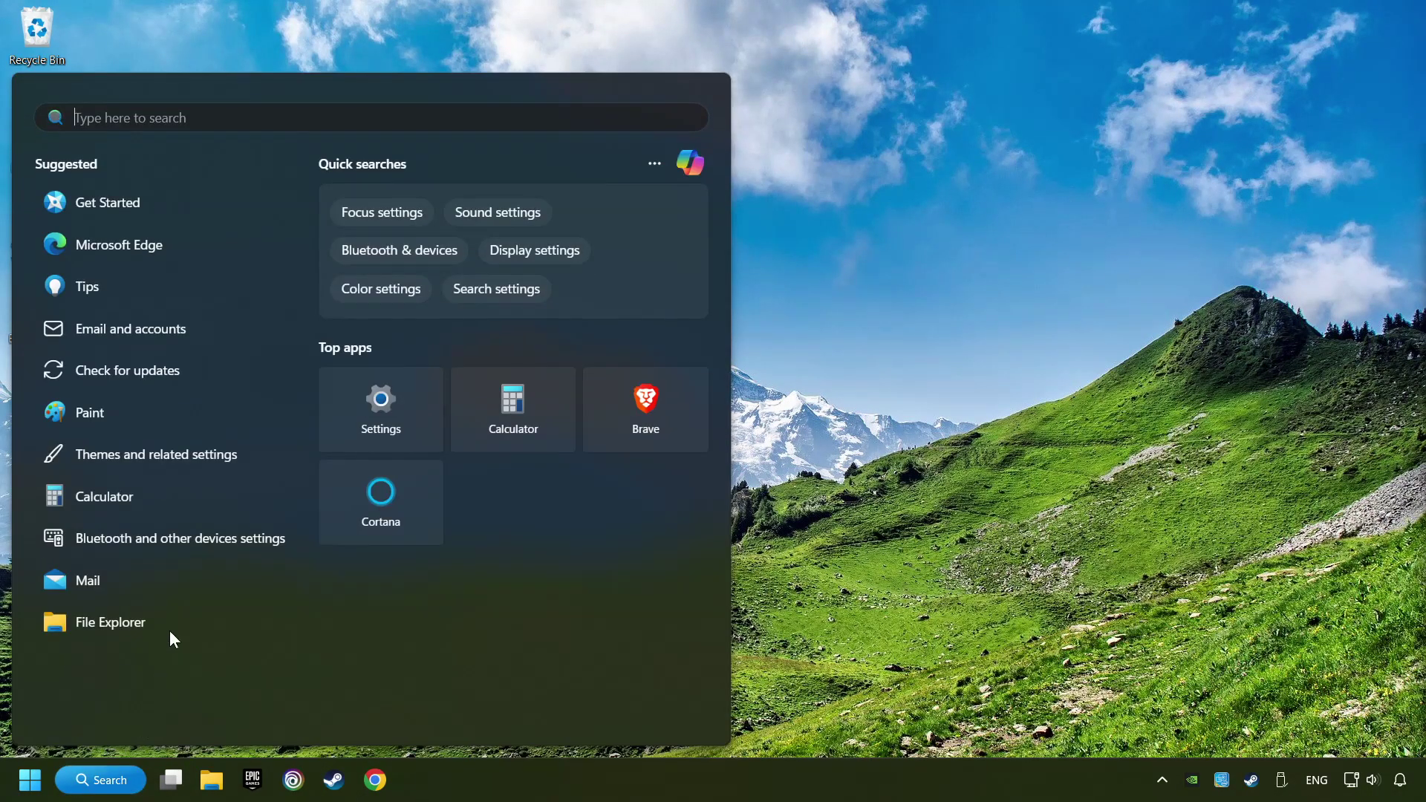
text(updates)
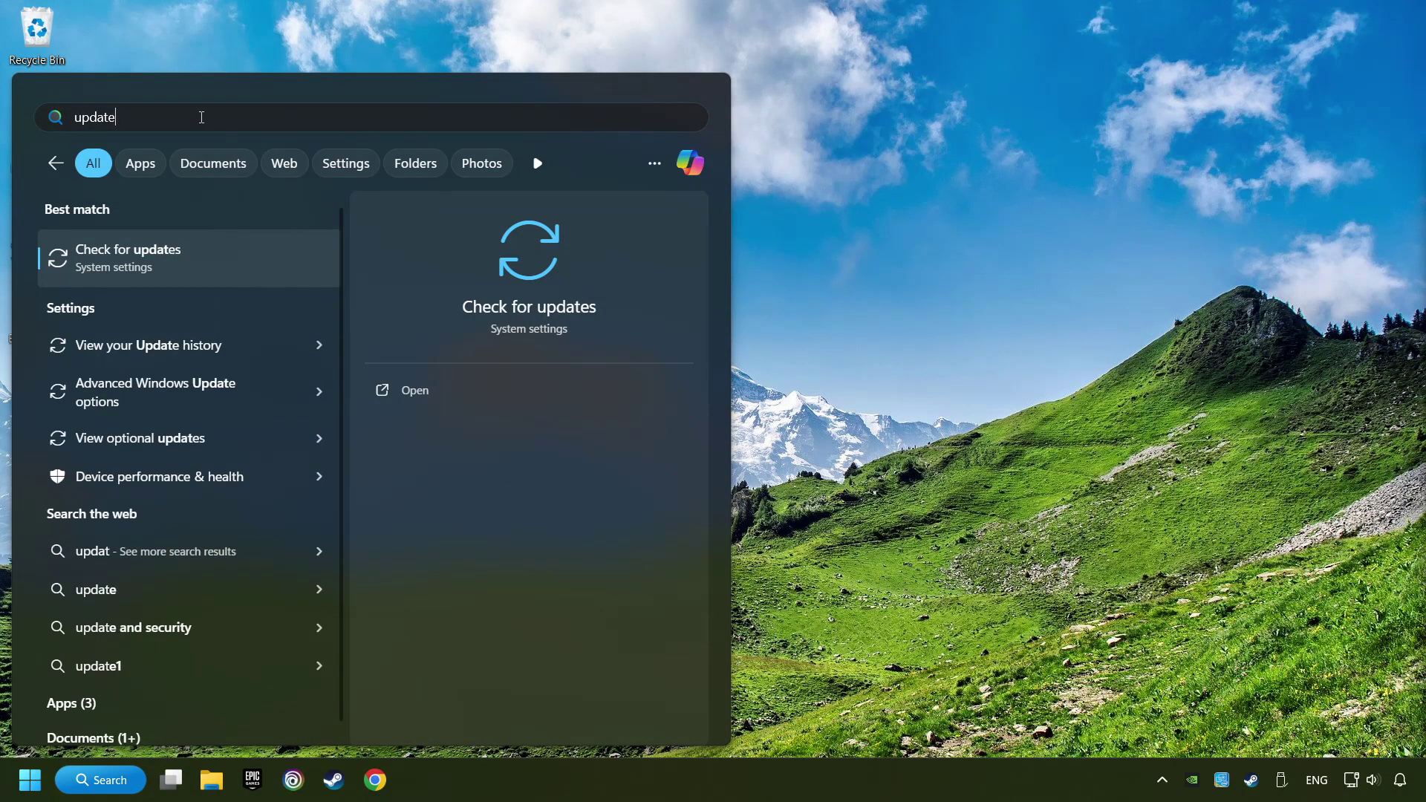
click(269, 260)
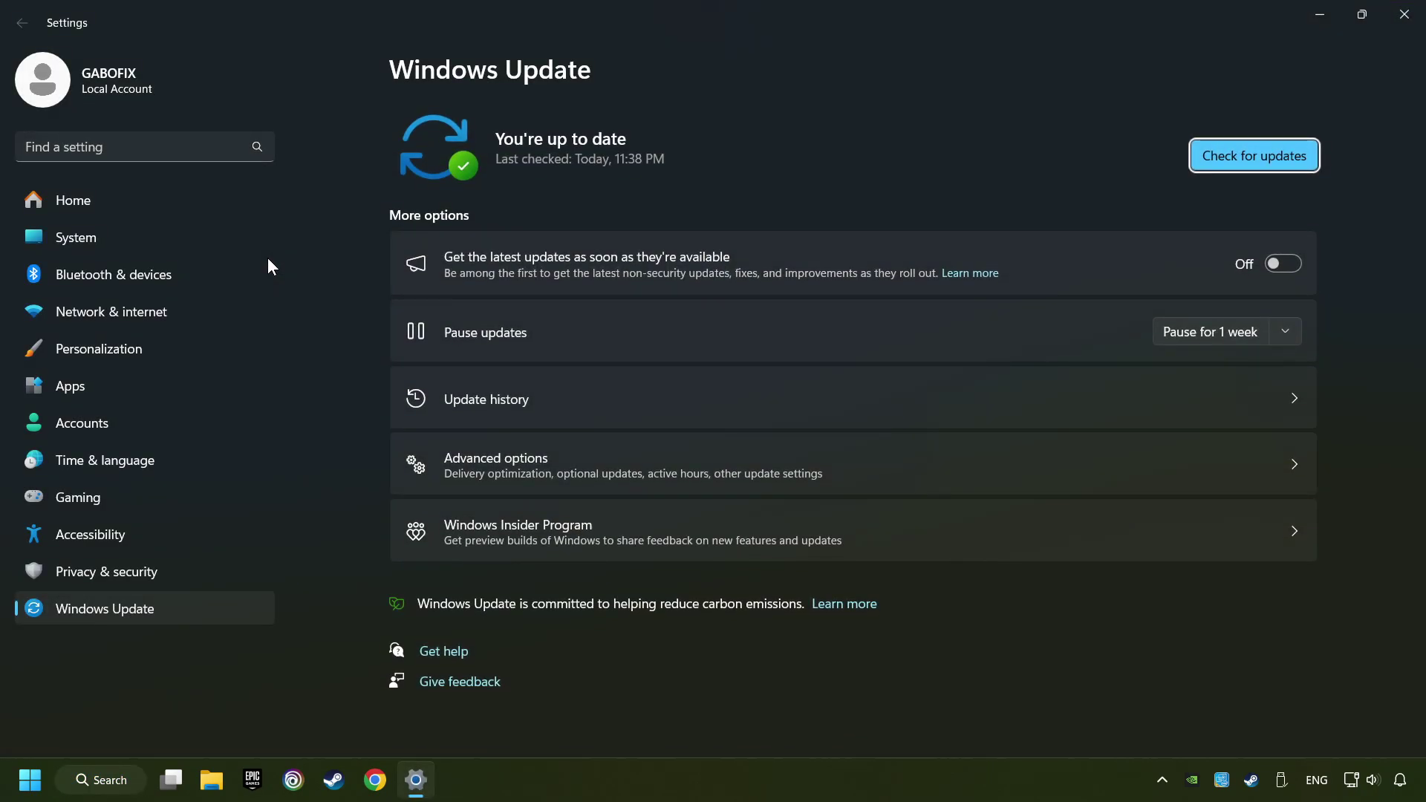
click(1267, 159)
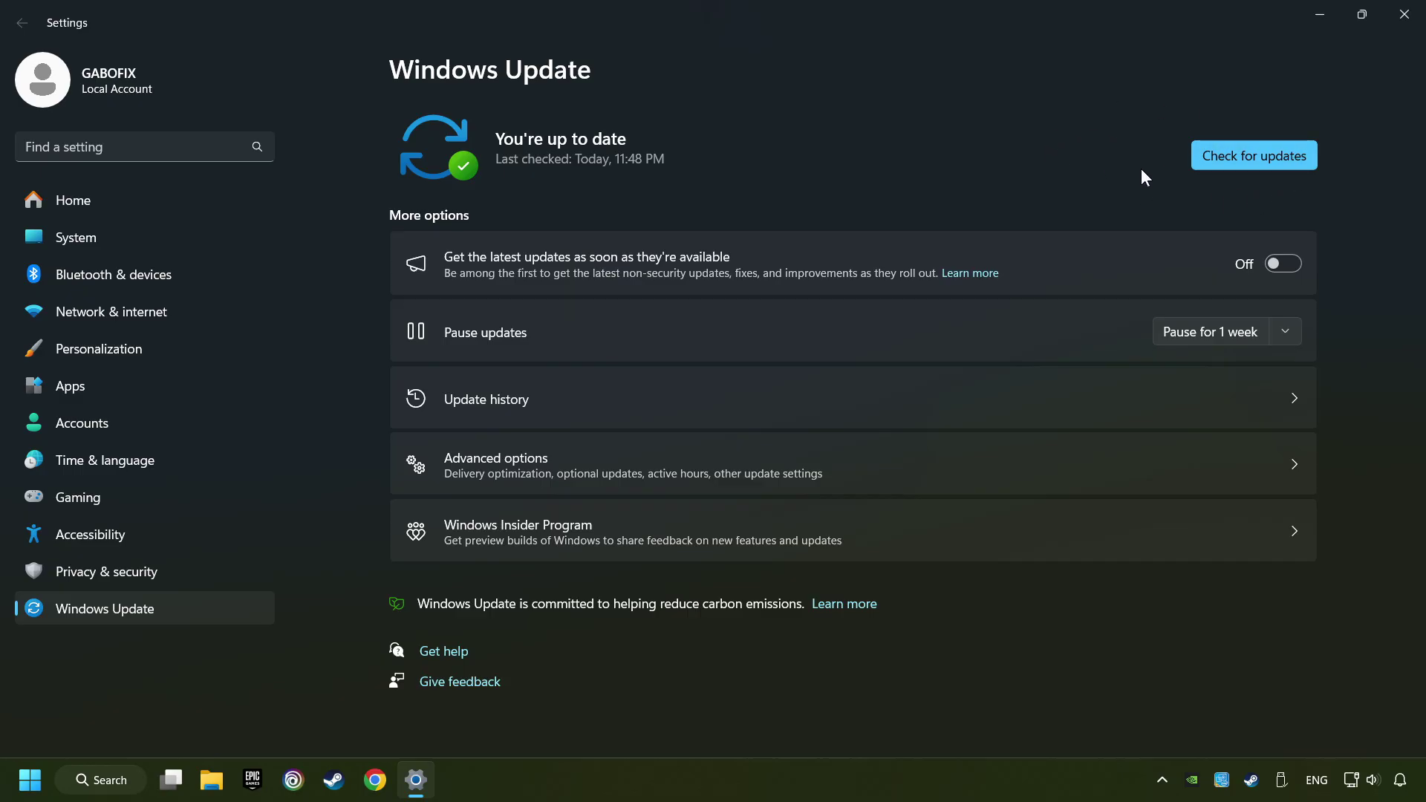
click(1402, 20)
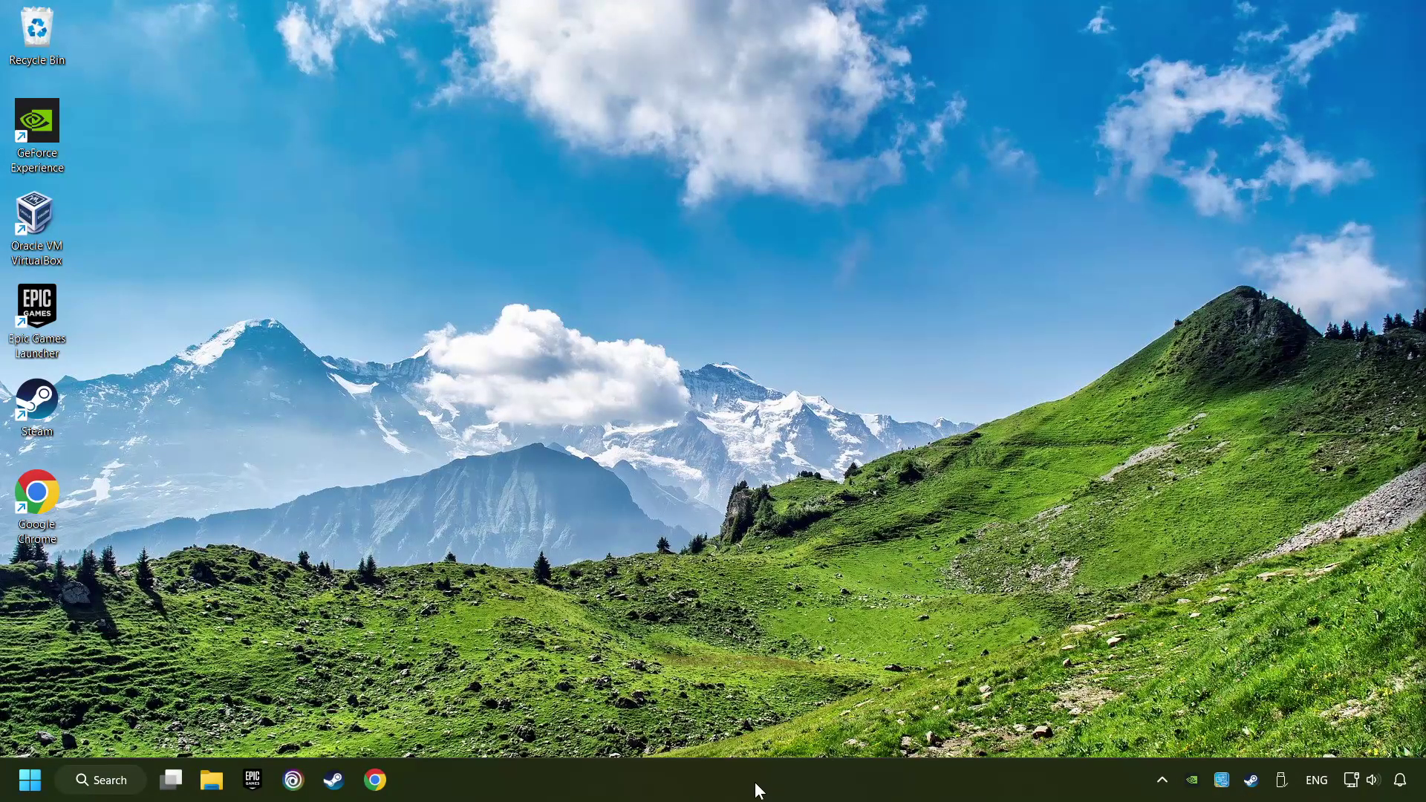
Open Task Manager's Startup apps and disable Microsoft To Do
right_click(703, 778)
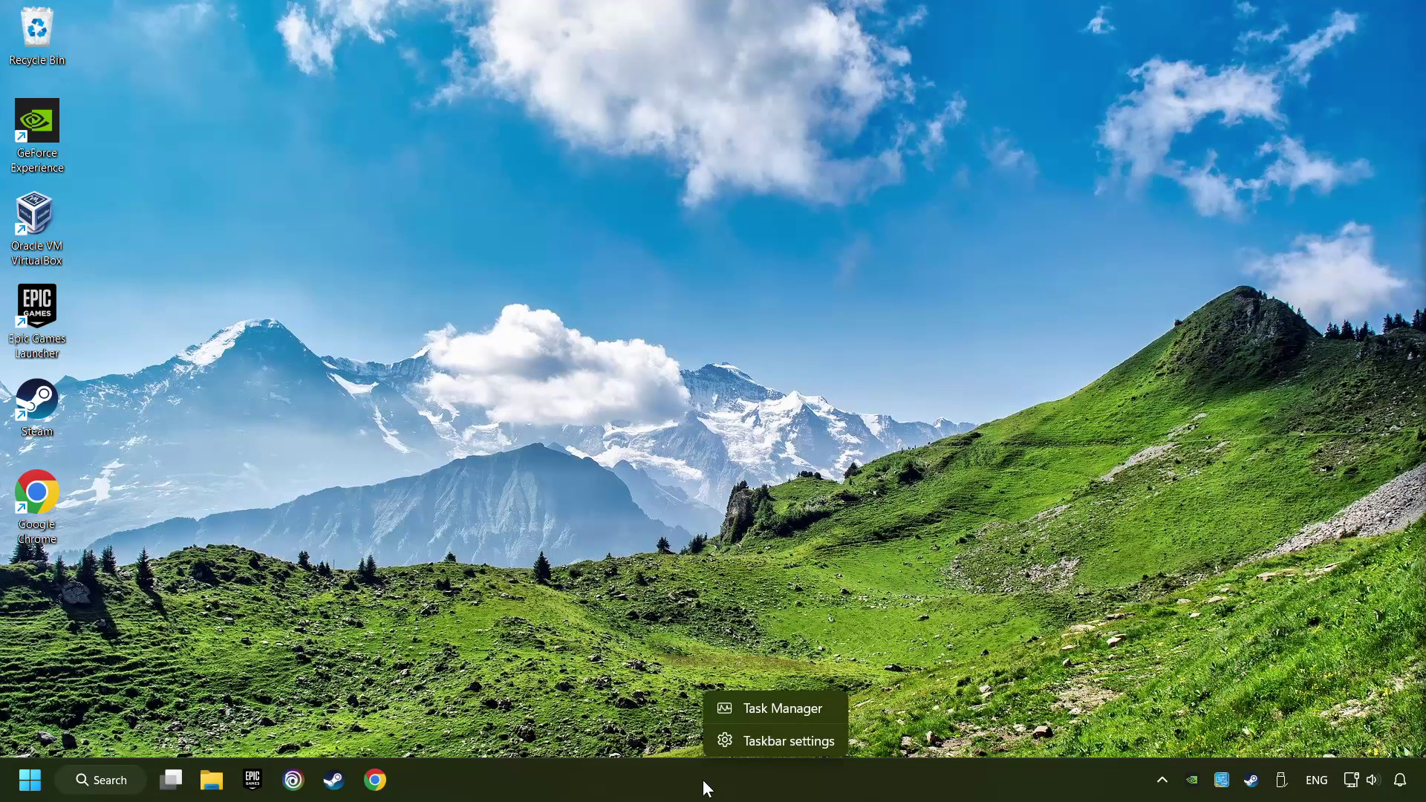
click(815, 710)
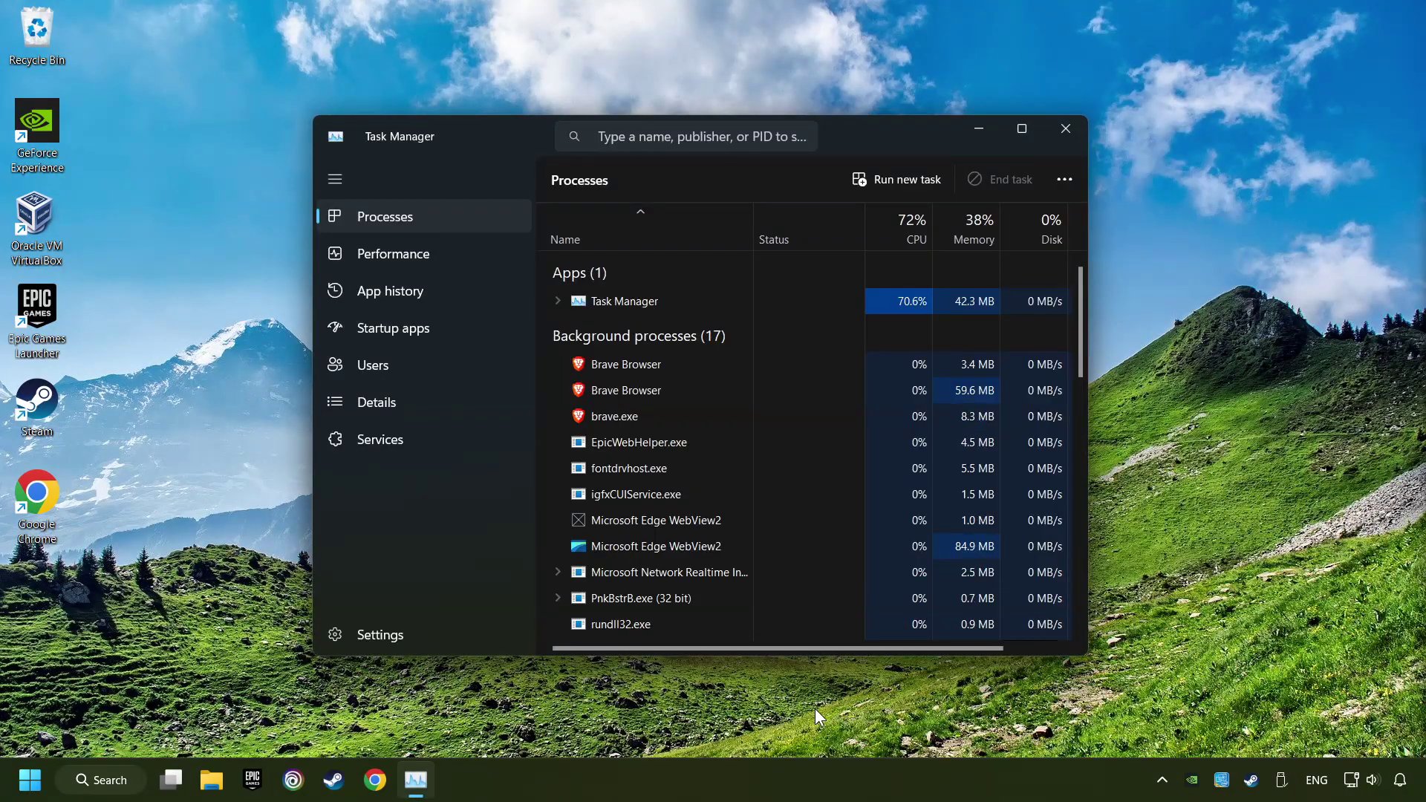
click(459, 330)
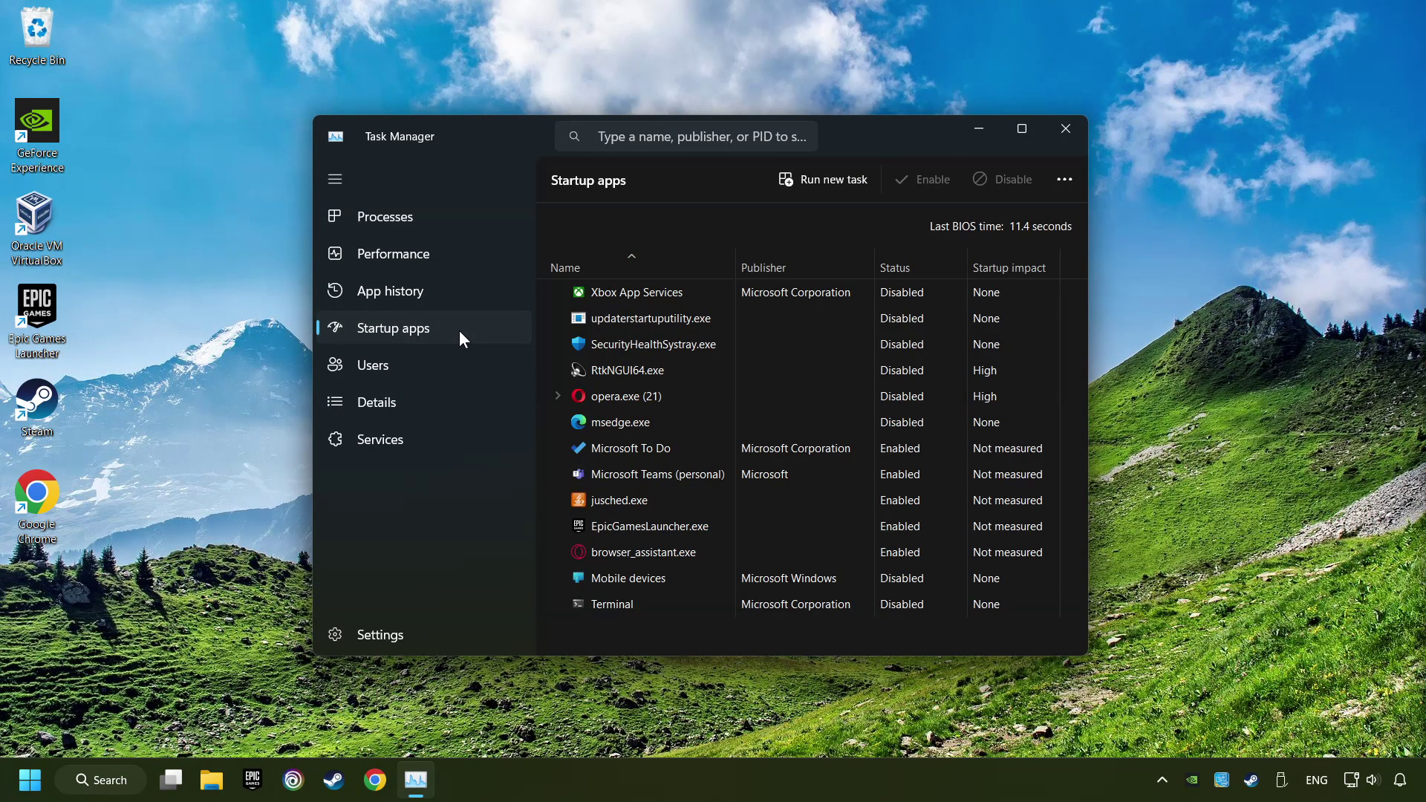
click(773, 448)
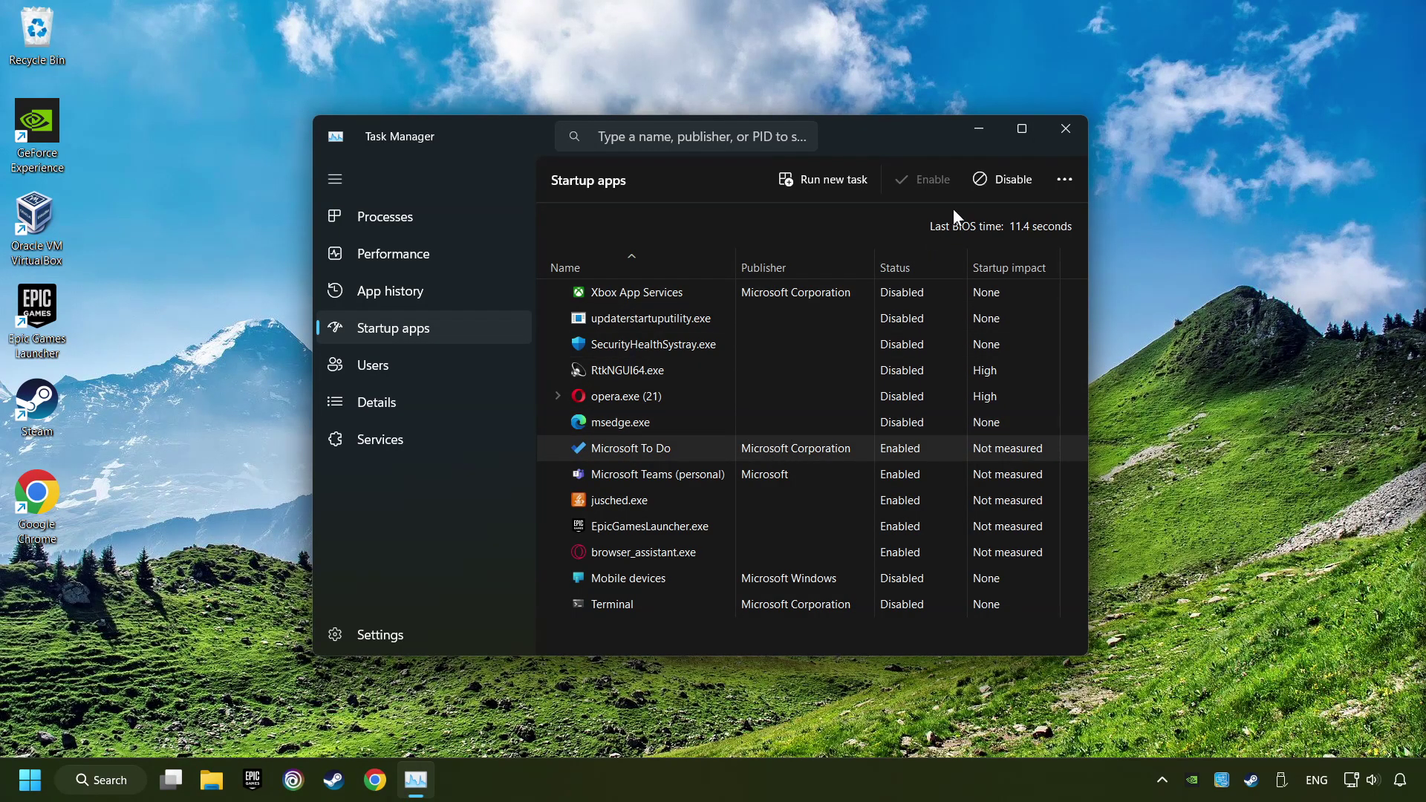
click(1002, 179)
Disable Teams (personal), jusched.exe, EpicGamesLauncher.exe and browser_assistant.exe, then close Task Manager
click(911, 481)
click(996, 182)
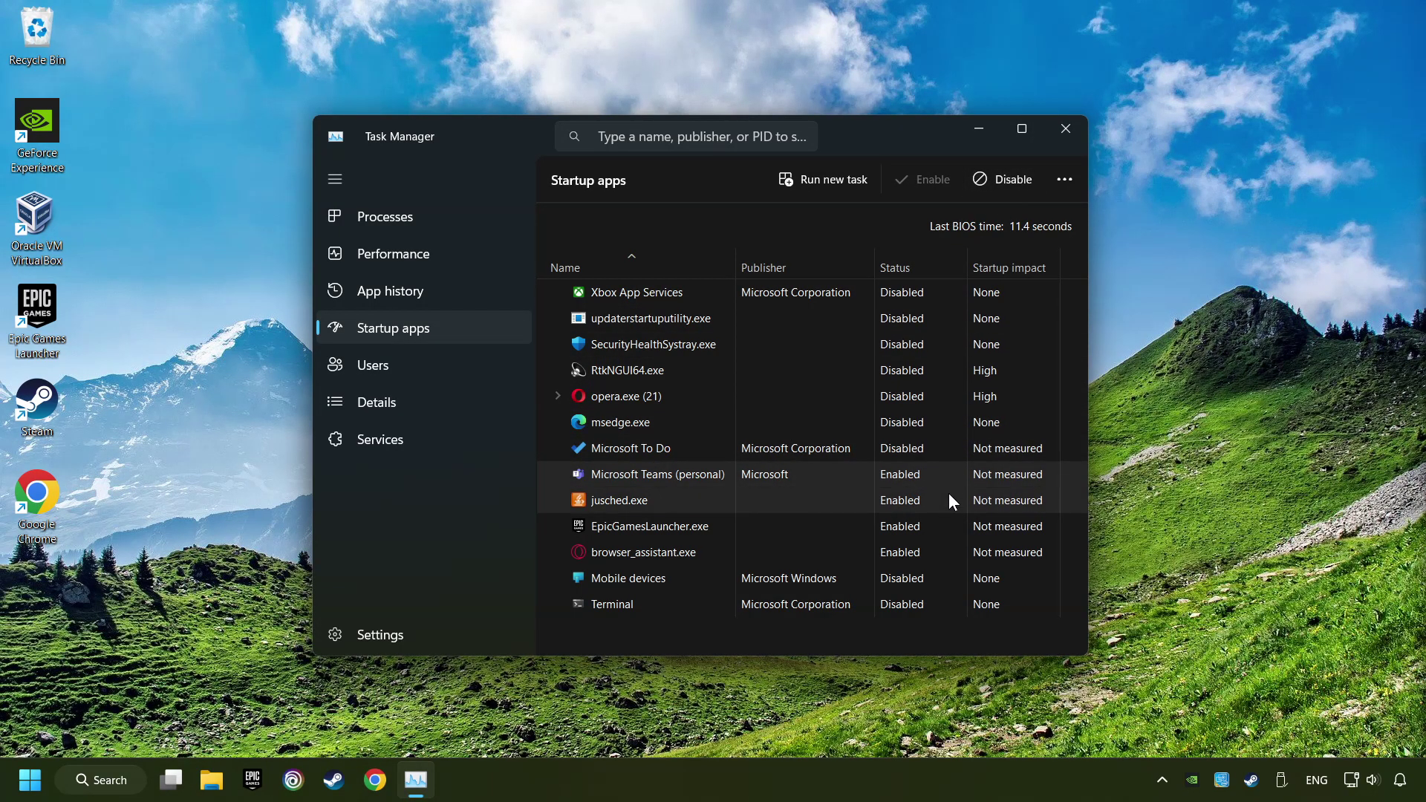
click(948, 493)
shift+click(937, 525)
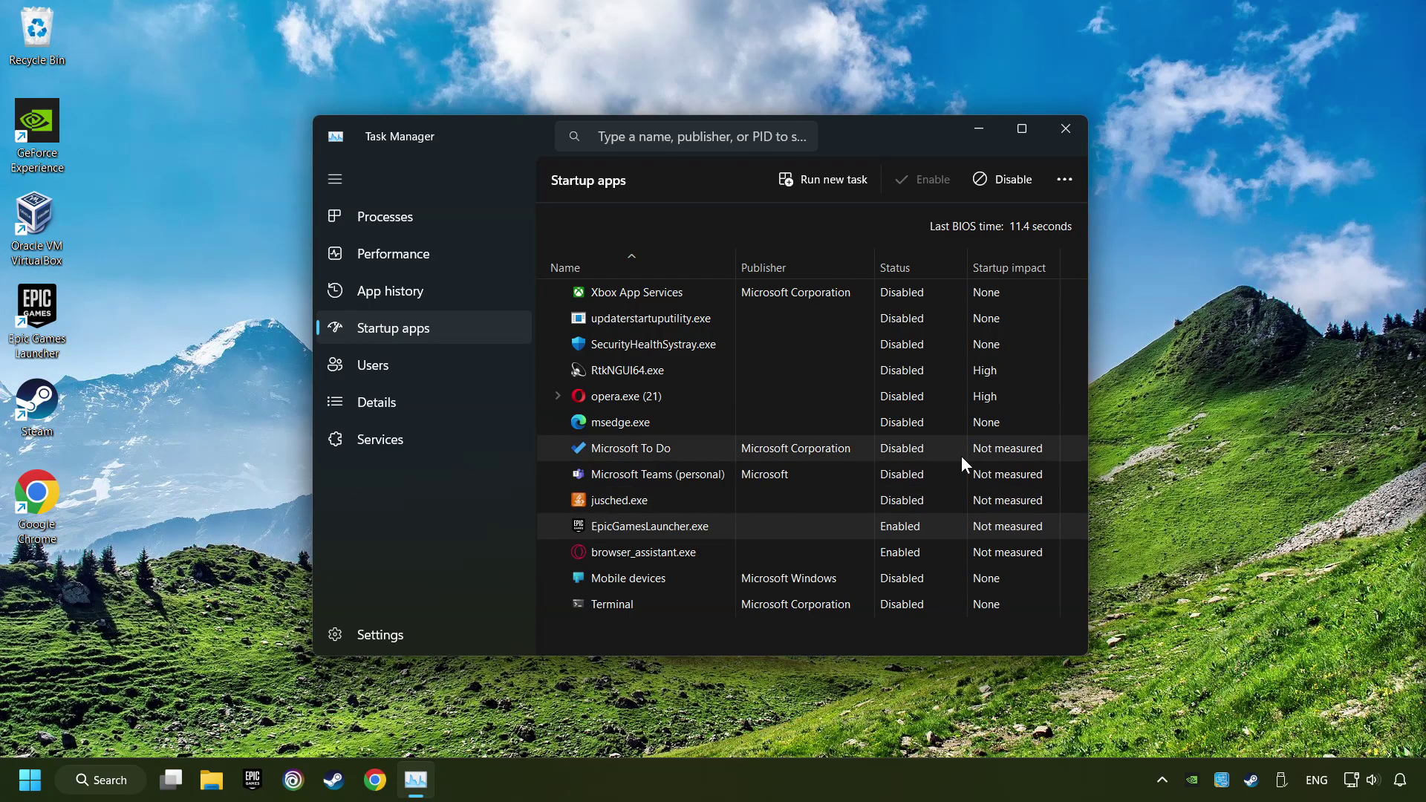
click(1004, 180)
click(956, 549)
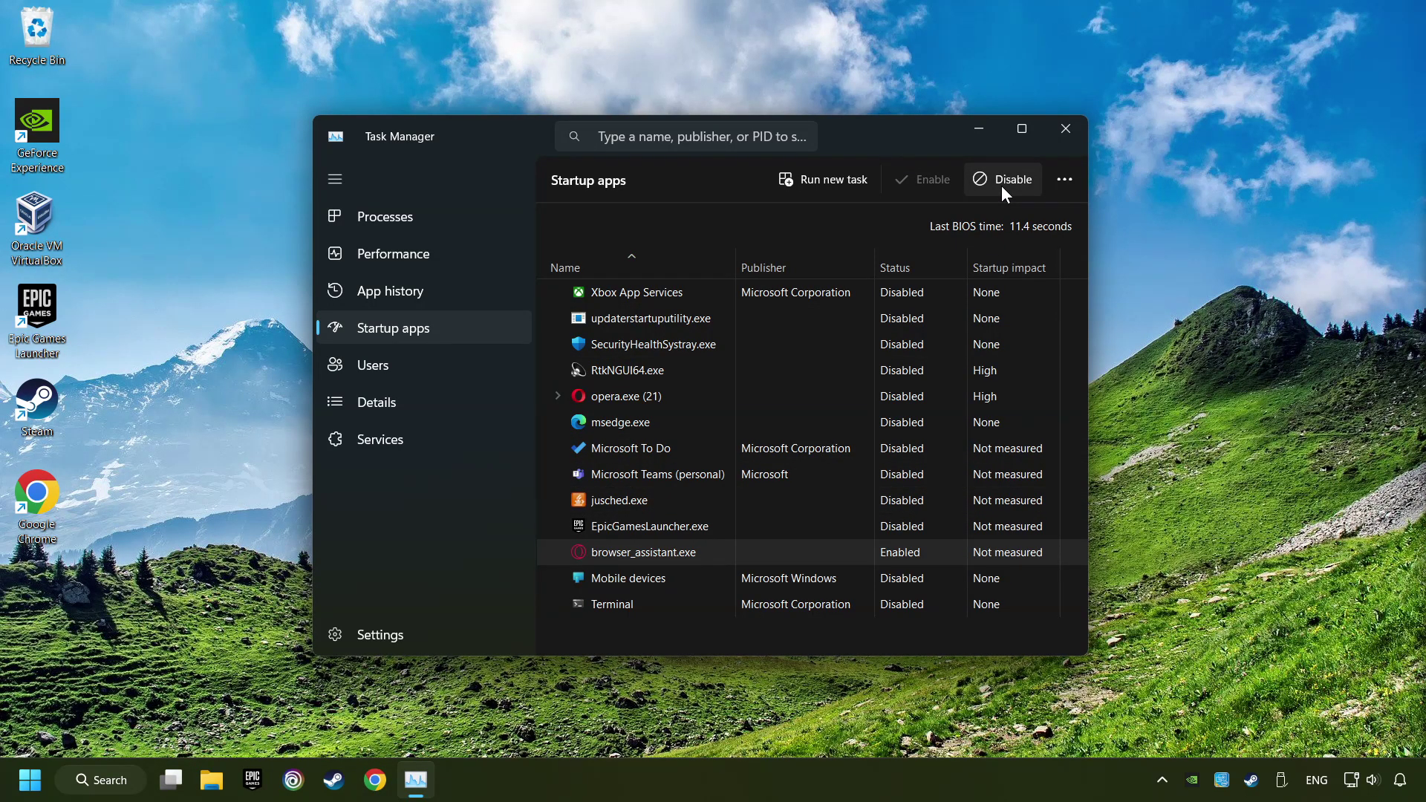
click(1001, 186)
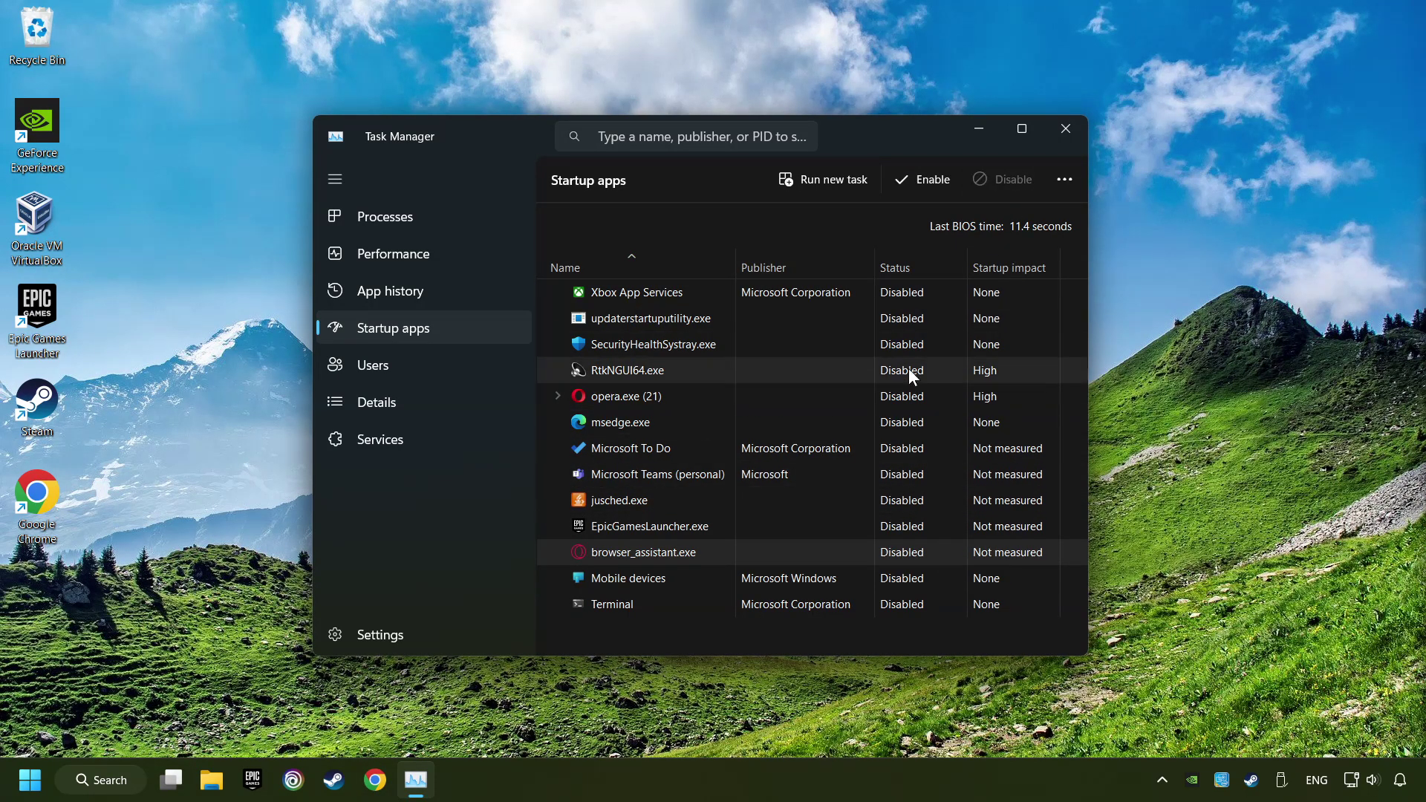
click(1060, 127)
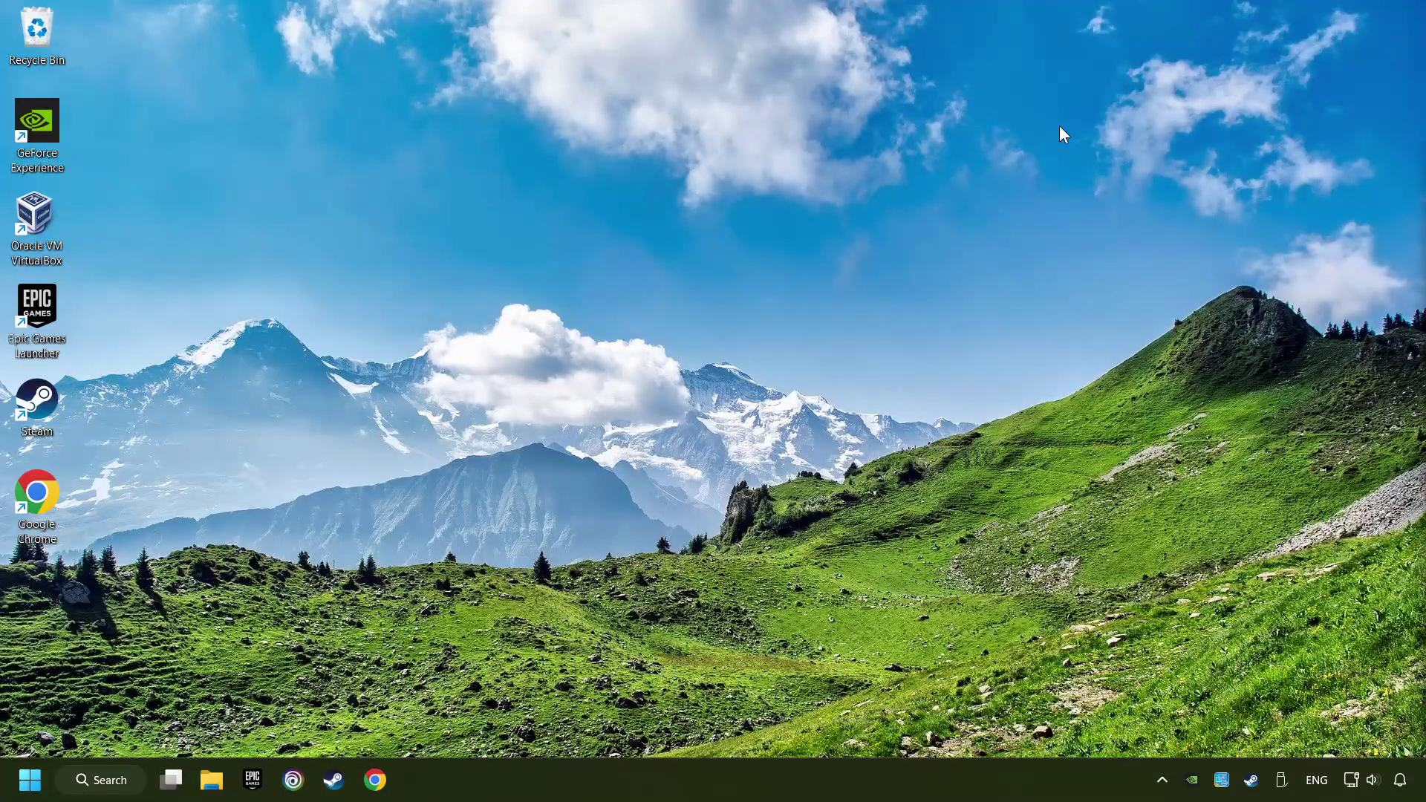
click(107, 789)
text(whatsapp web)
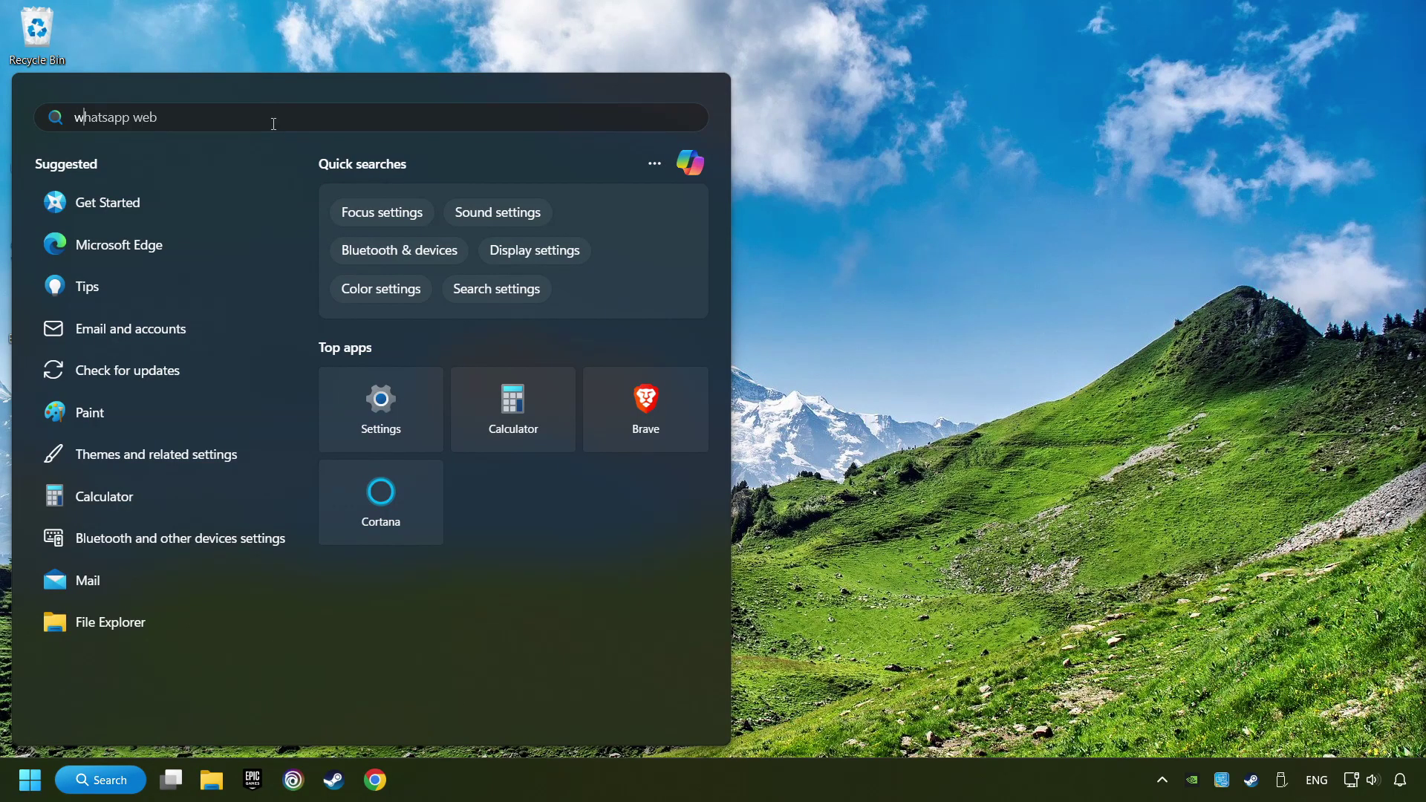
text(windows se)
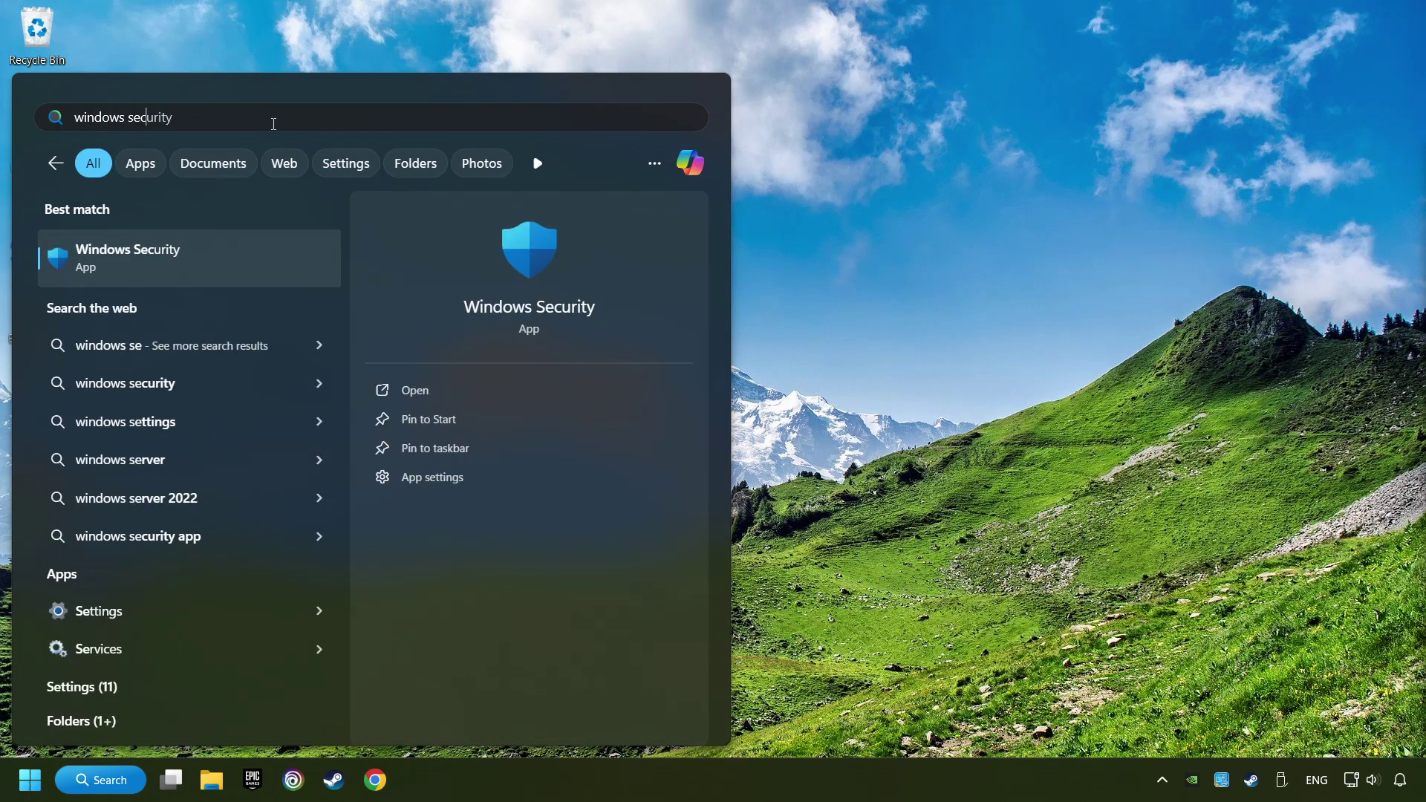
text(curity)
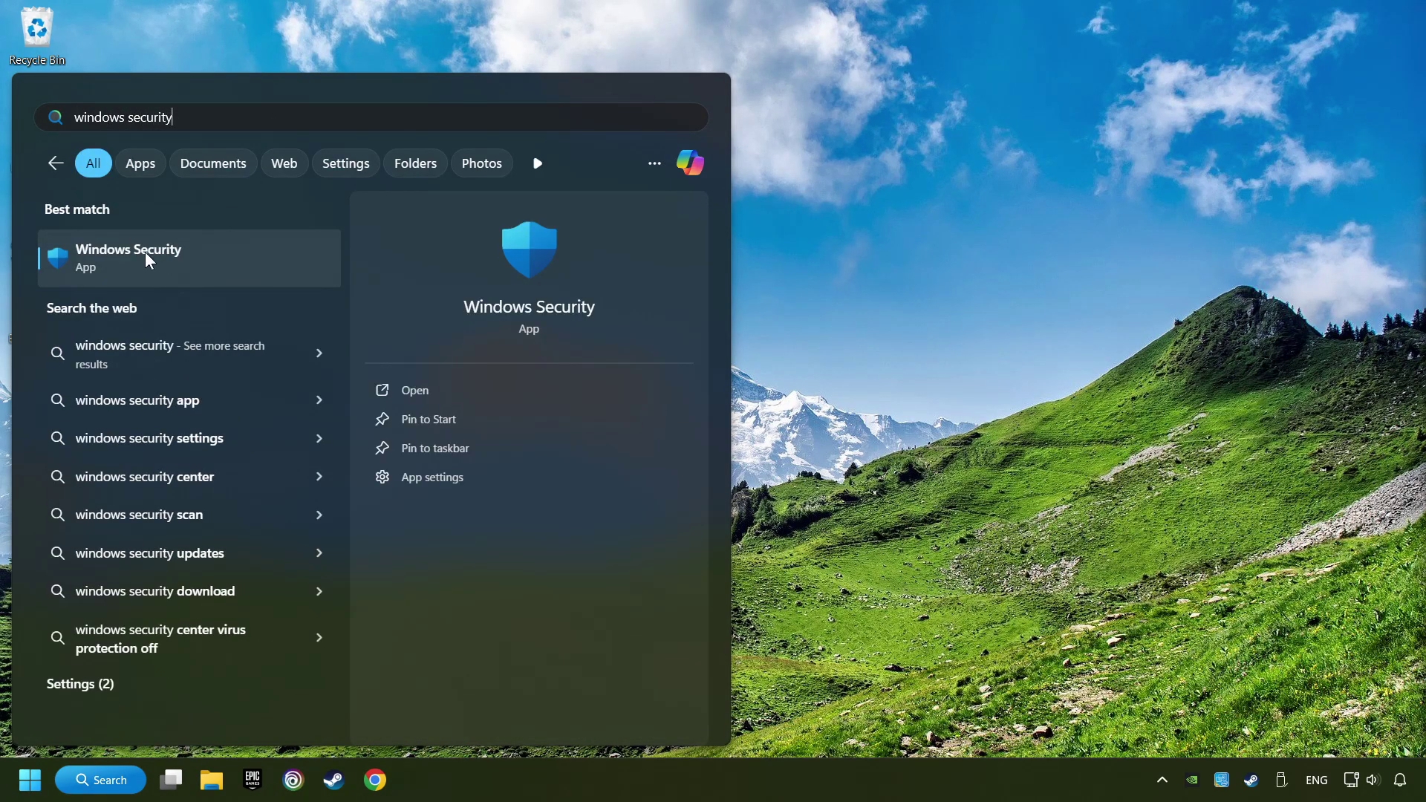
click(288, 259)
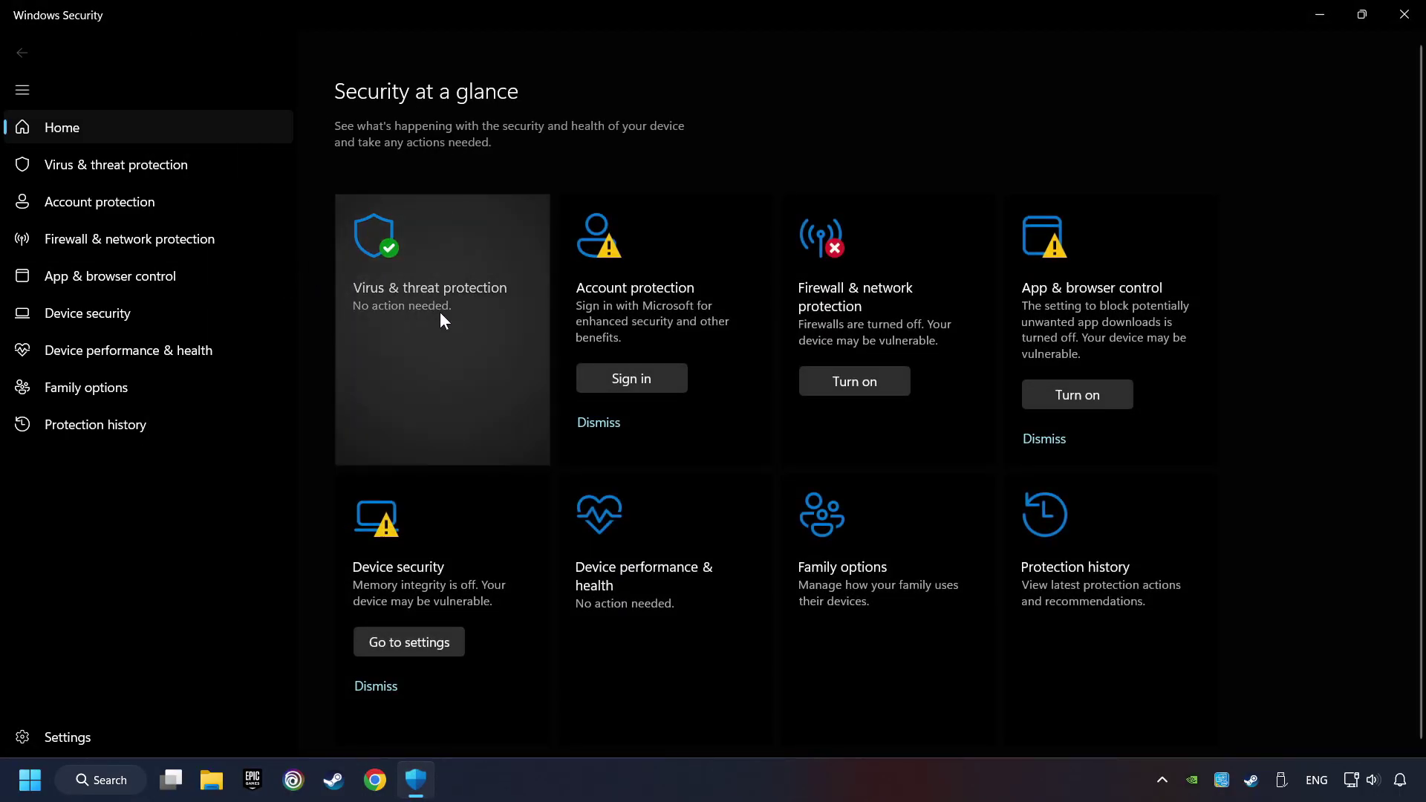
click(462, 323)
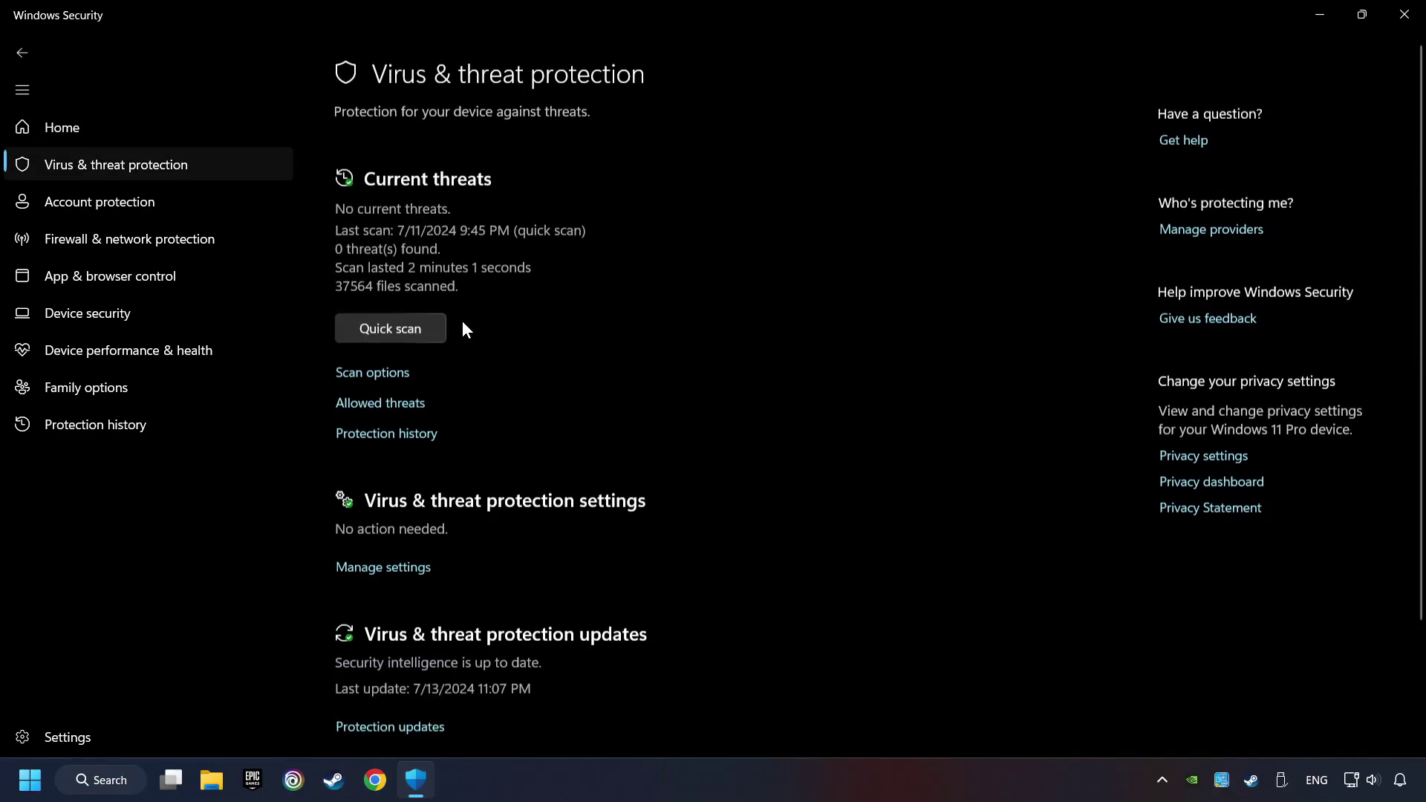
scroll(484, 367, down, 3)
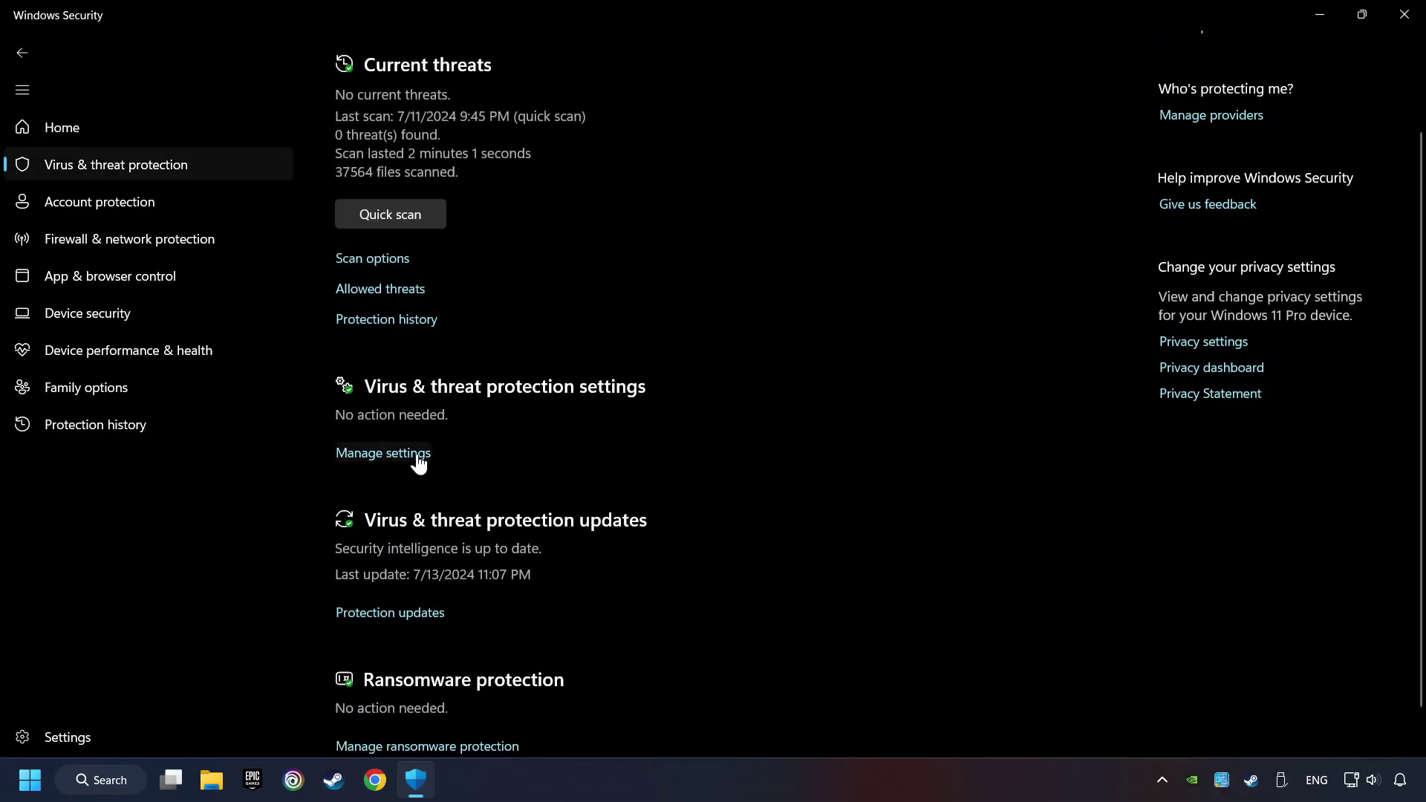
click(384, 456)
scroll(524, 453, down, 10)
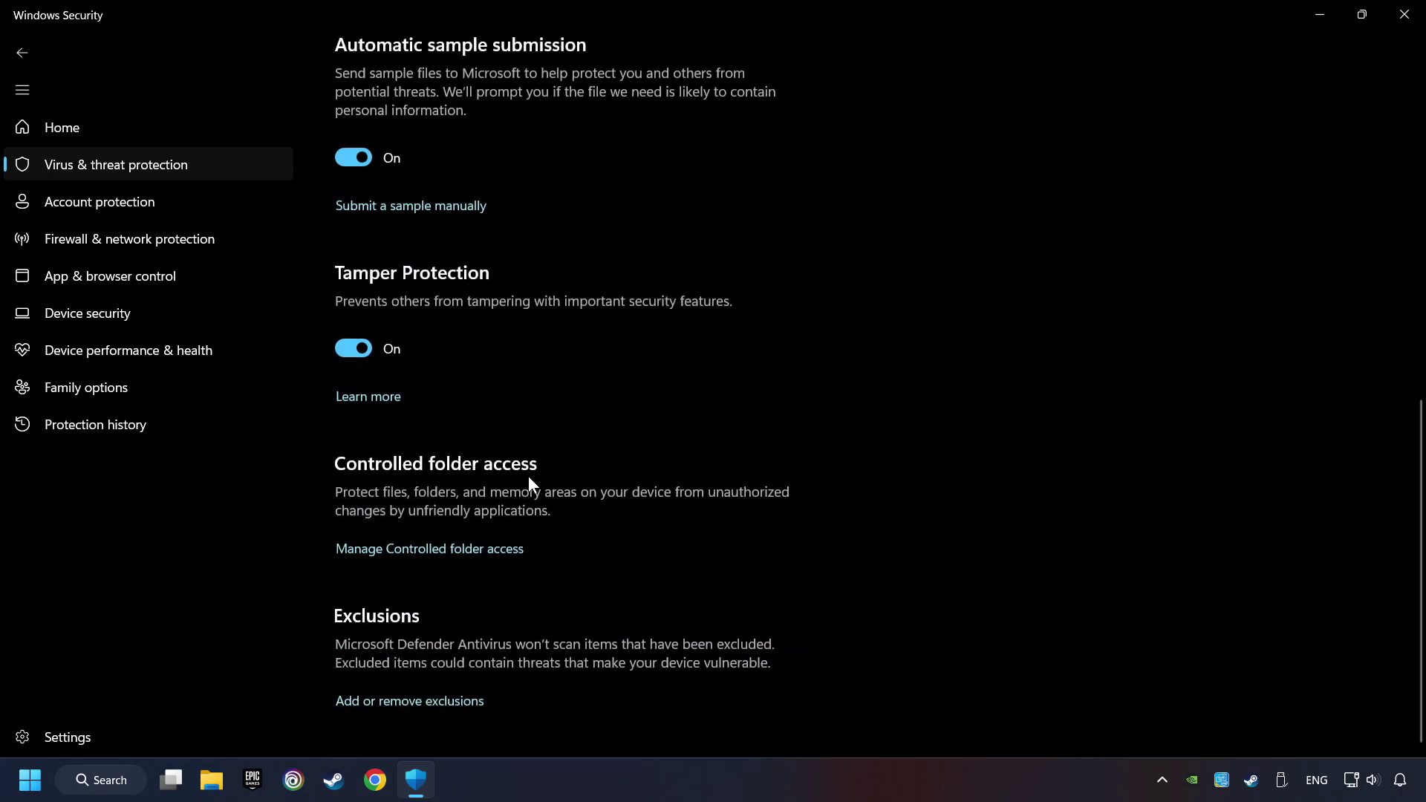
click(437, 704)
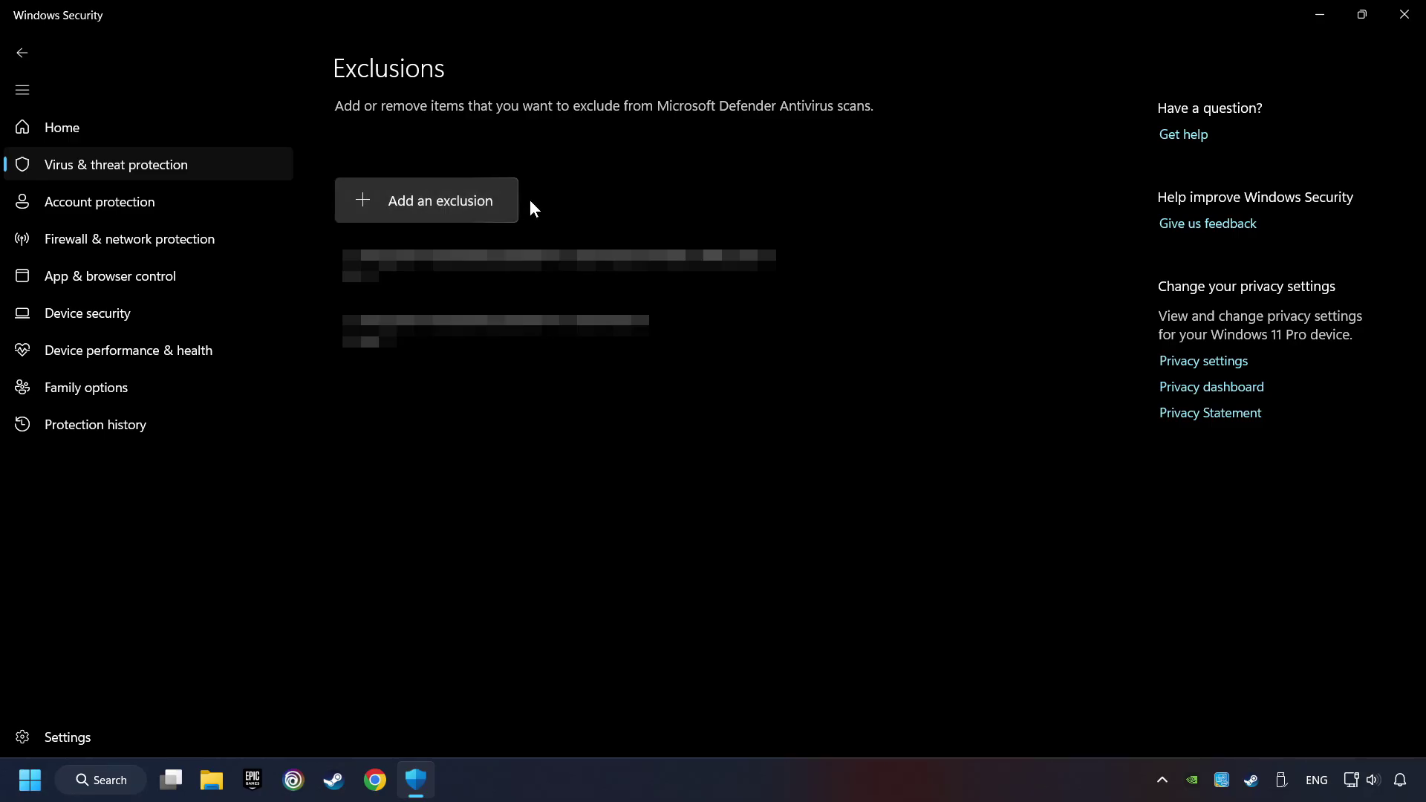
click(1401, 25)
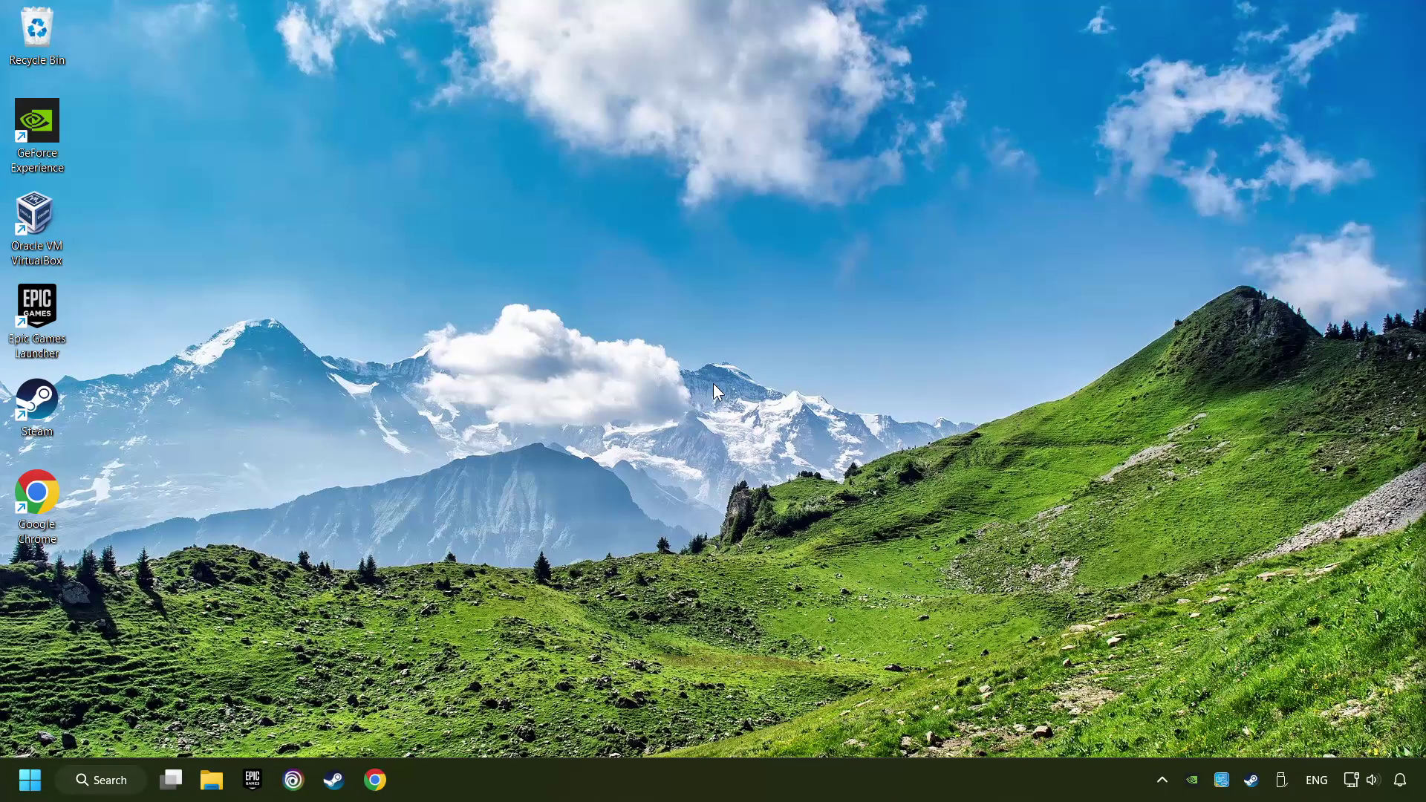
Open Allow an app through Windows Firewall via a 'firewall' search and unlock editing
click(126, 784)
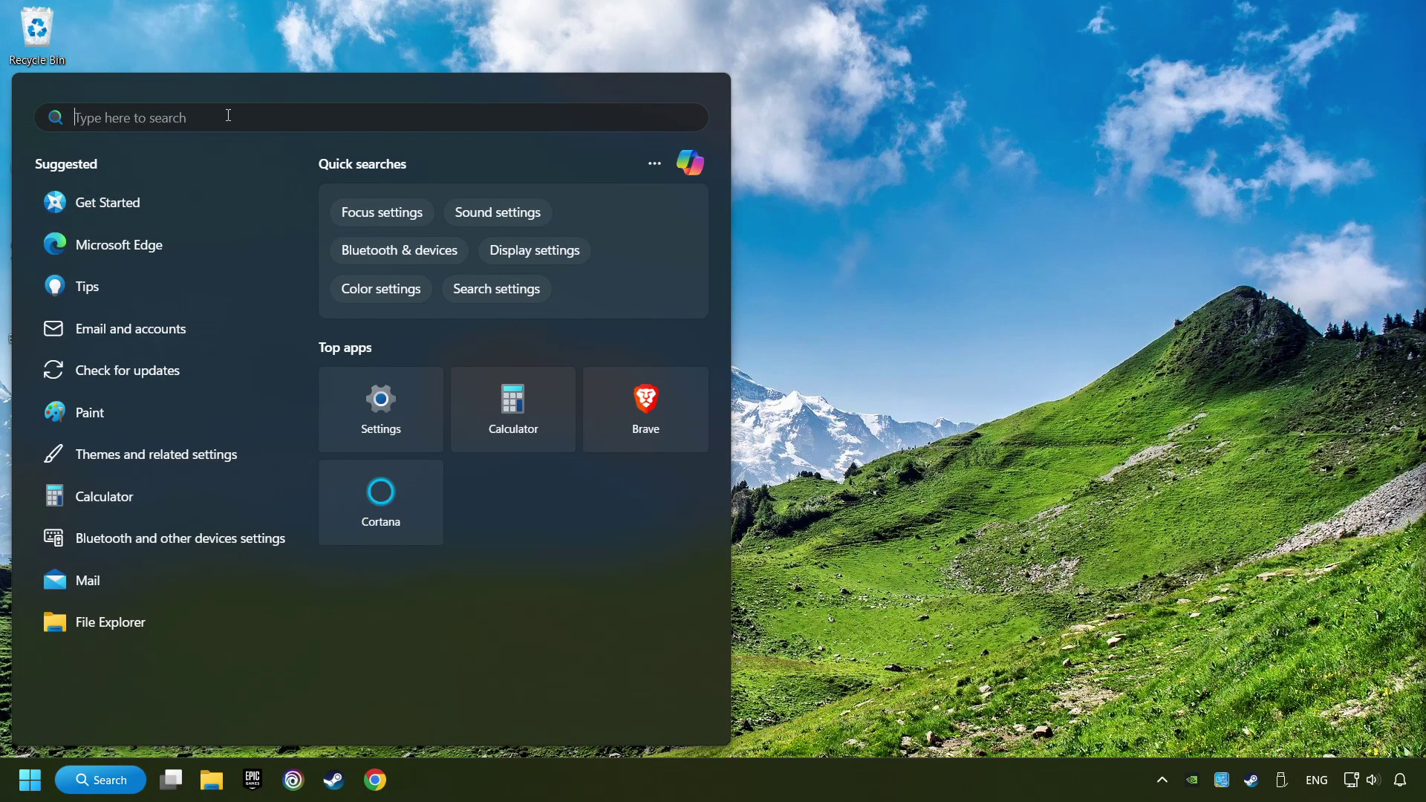
text(firewall)
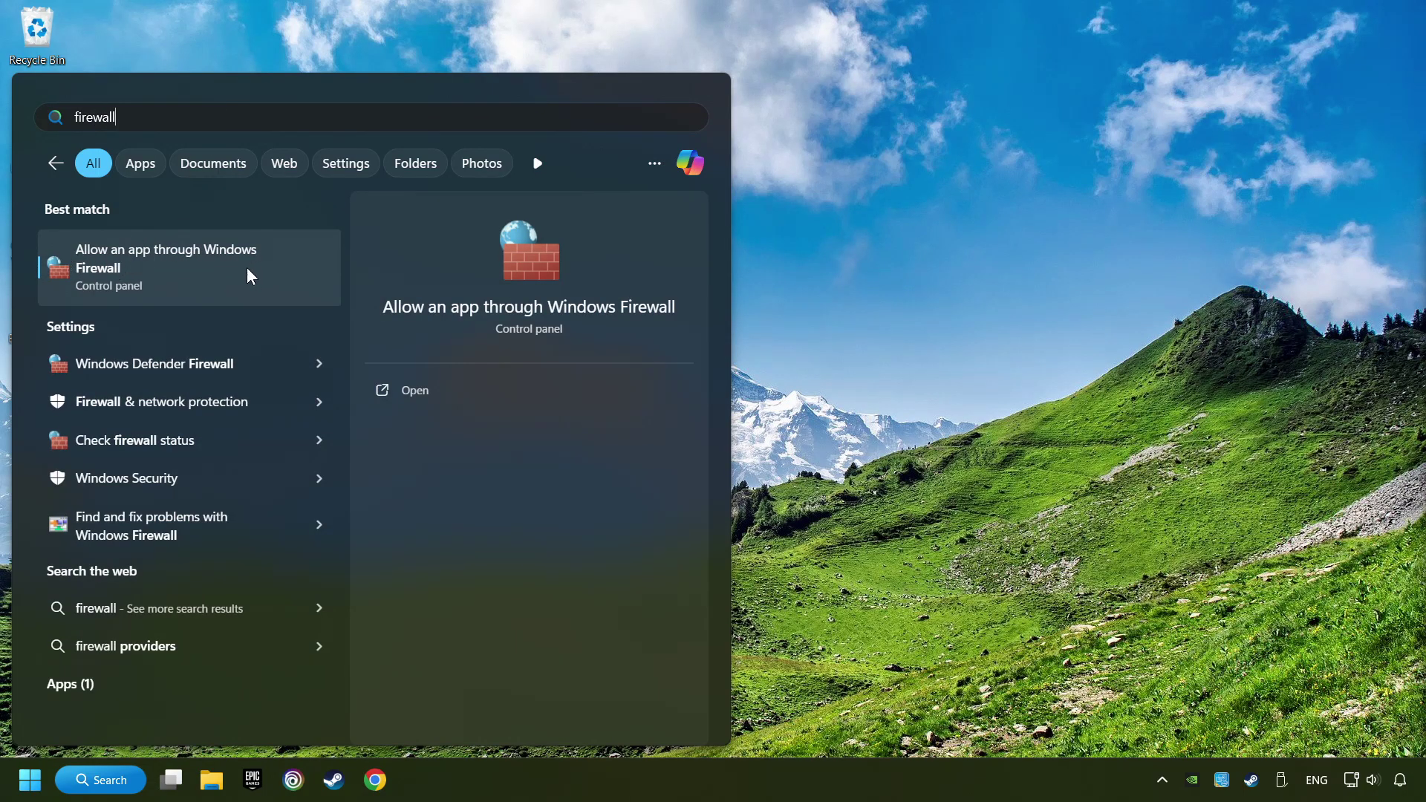
click(296, 258)
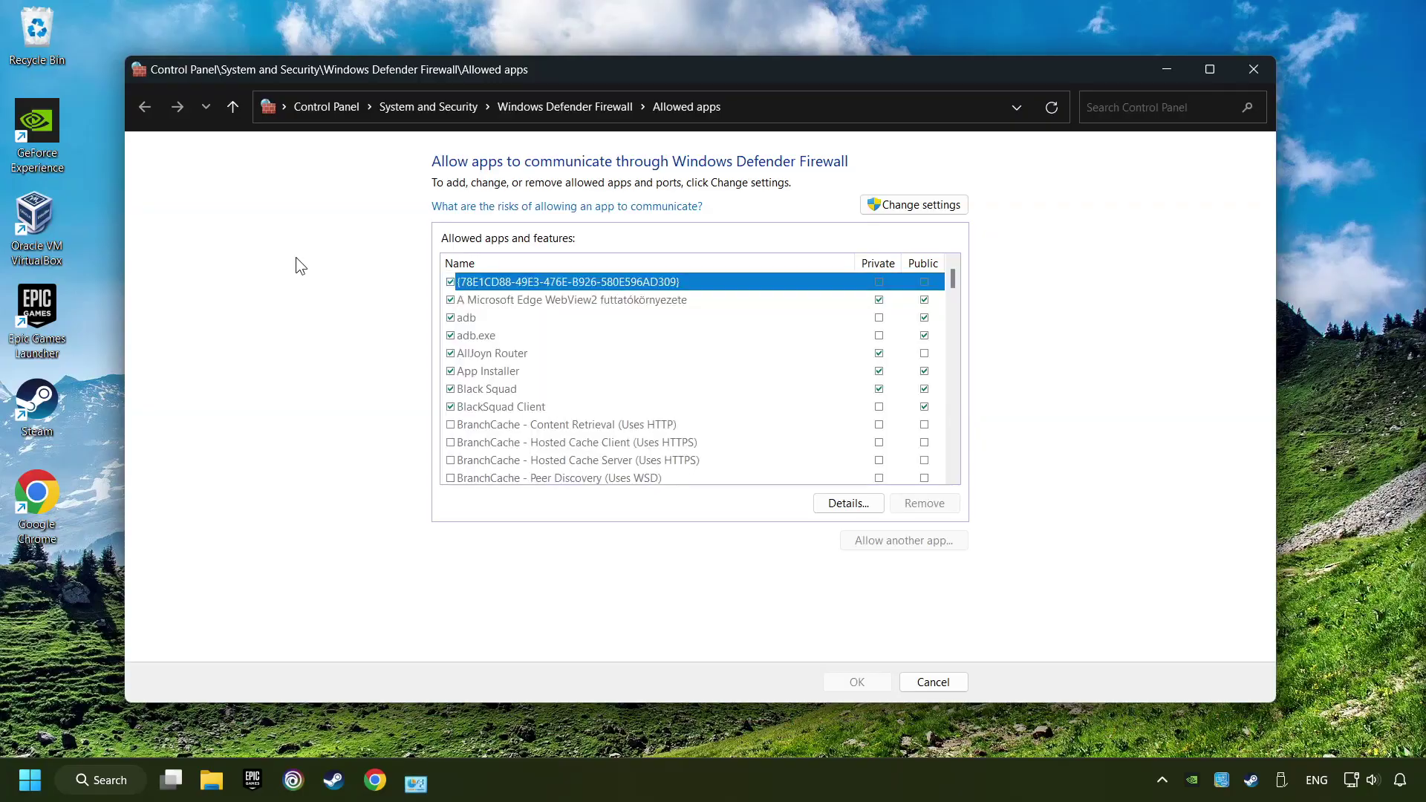
click(938, 211)
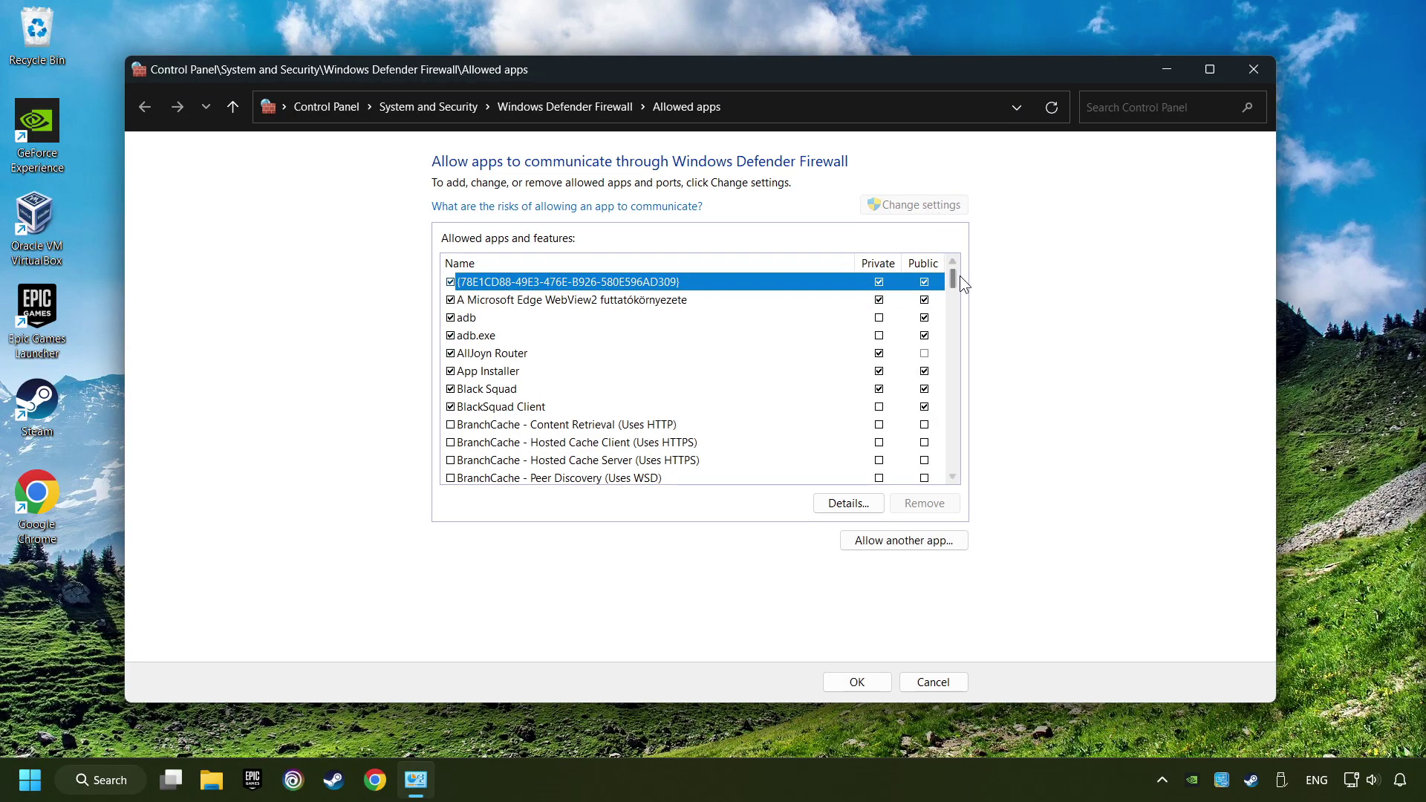
Allow GAME.exe on private and public networks and save with OK
mouse_move(955, 282)
mouse_down()
mouse_move(943, 352)
mouse_move(942, 307)
mouse_up()
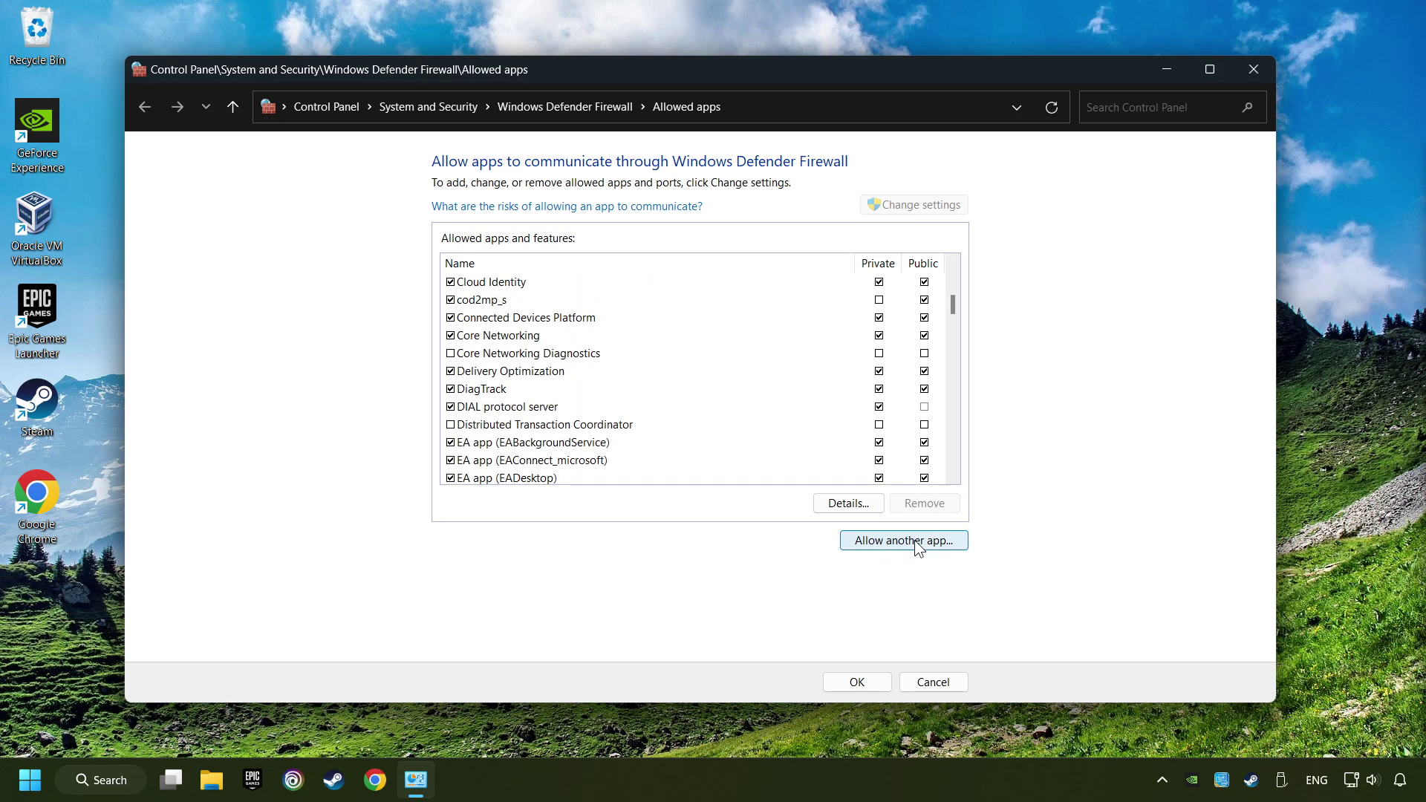
scroll(954, 309, down, 6)
click(880, 282)
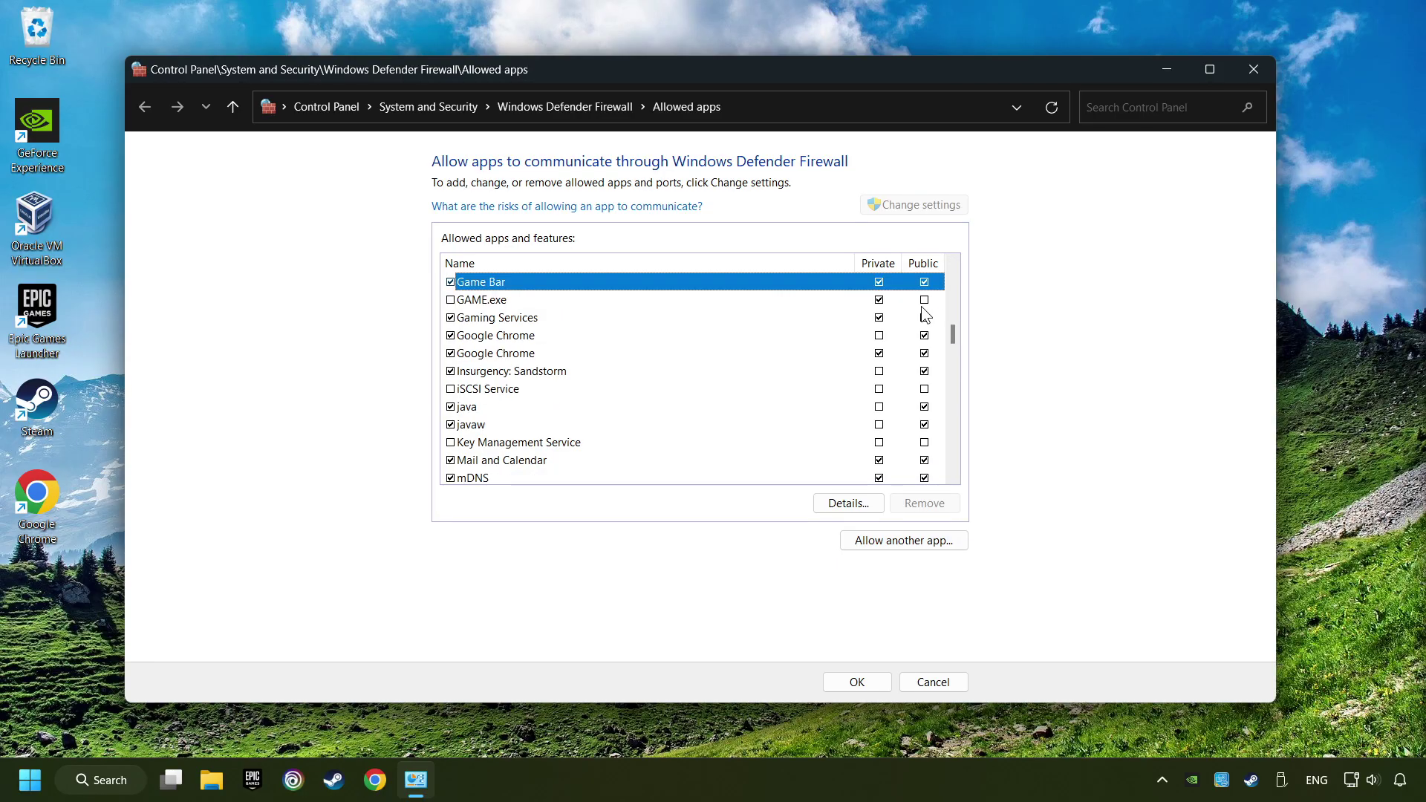
click(880, 304)
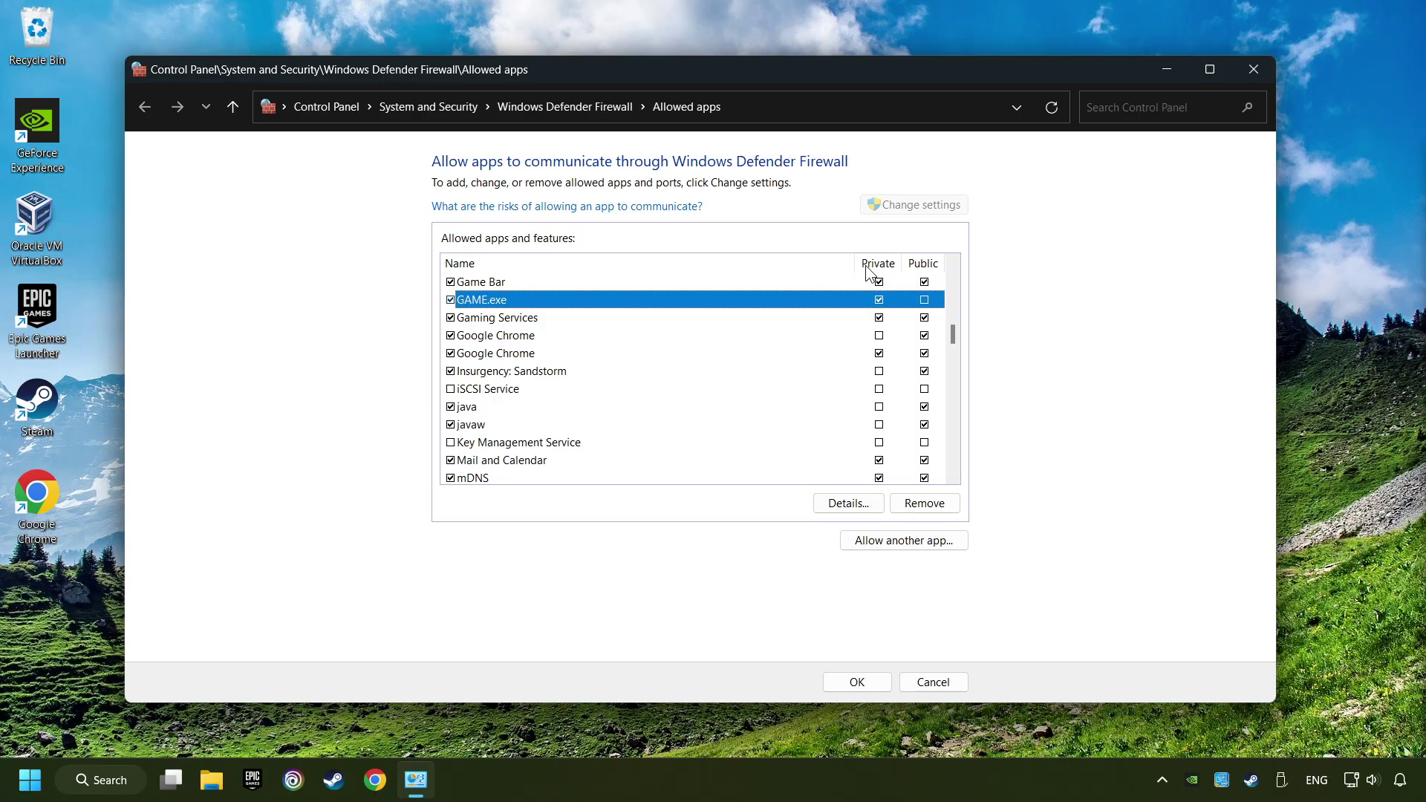
click(924, 300)
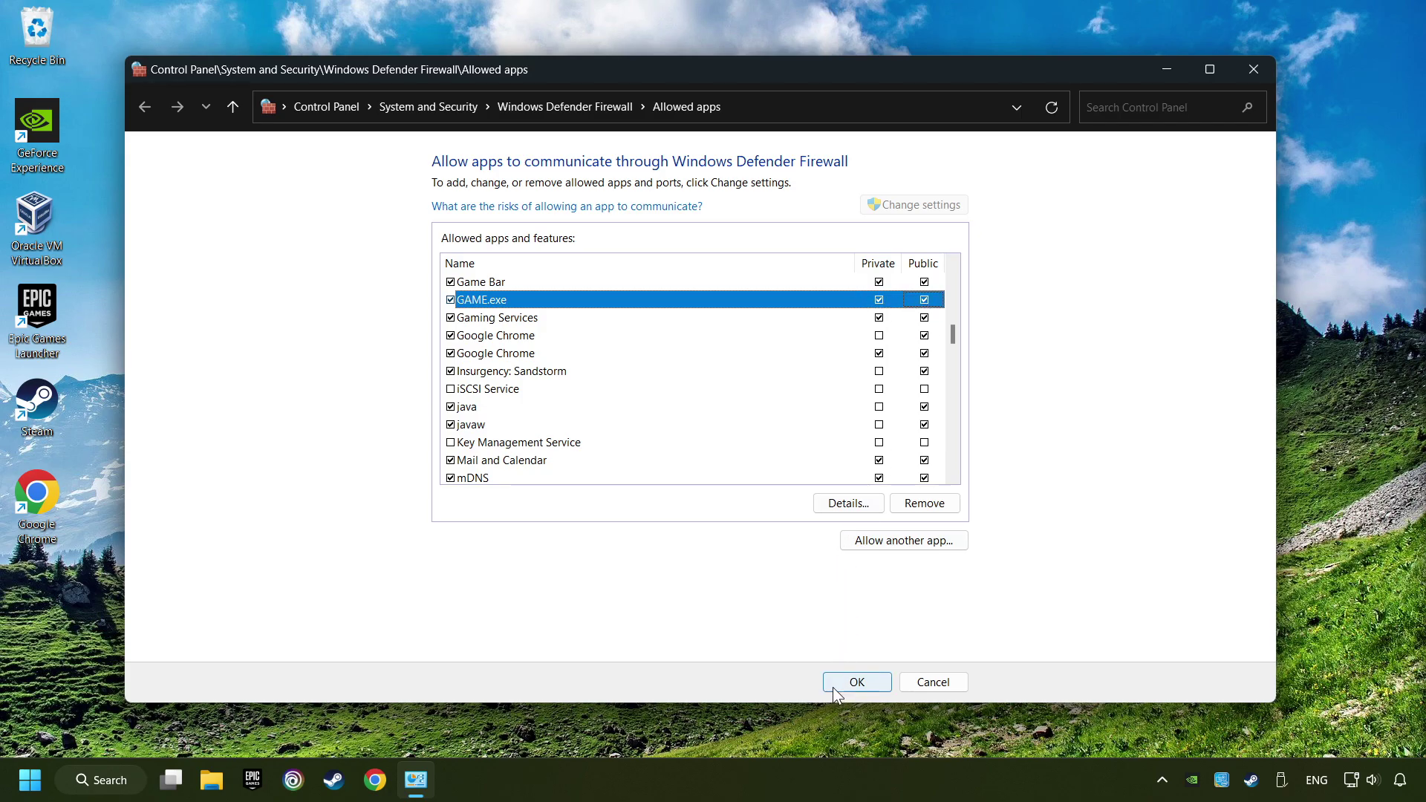
click(857, 682)
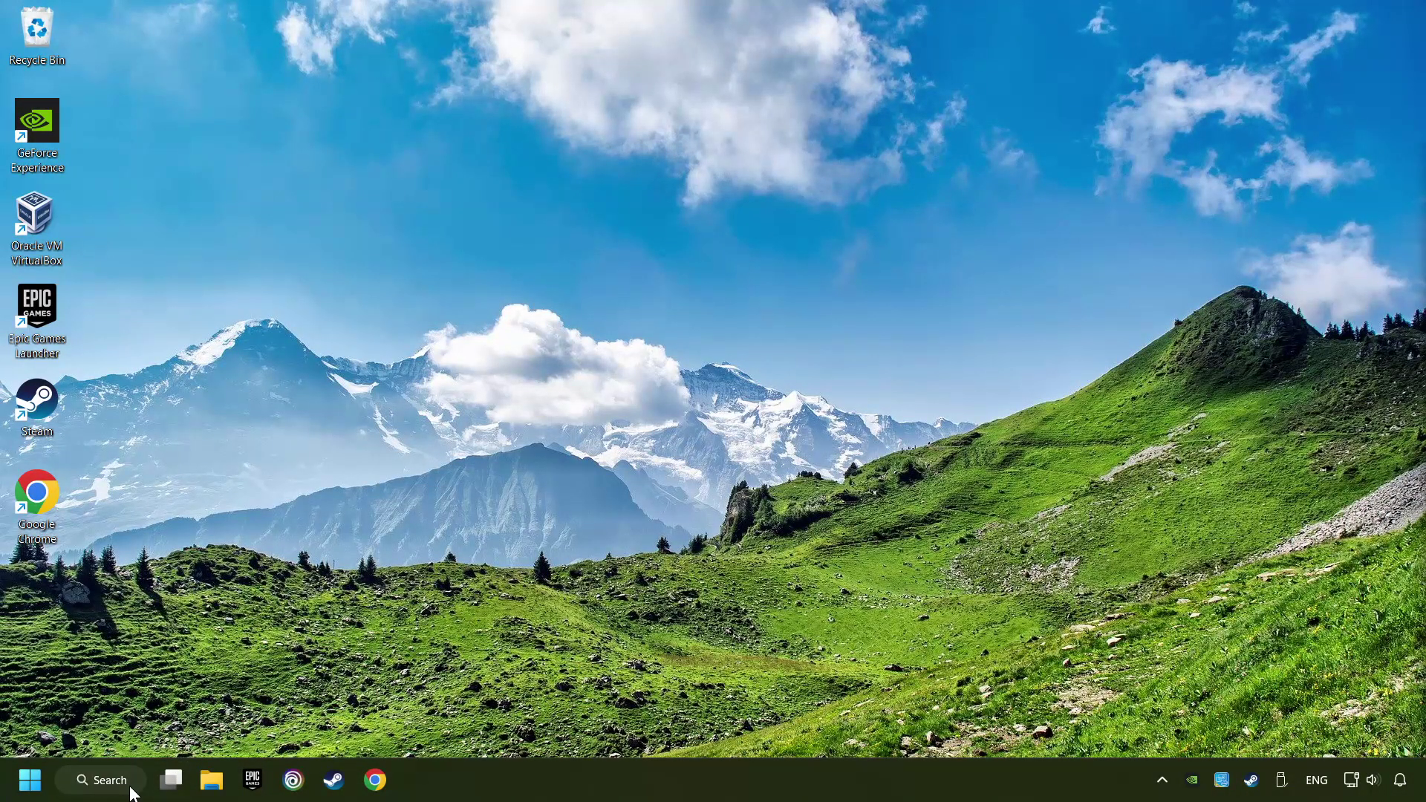
Search for 'cmd' and launch Command Prompt as administrator
click(104, 780)
text(control Panel)
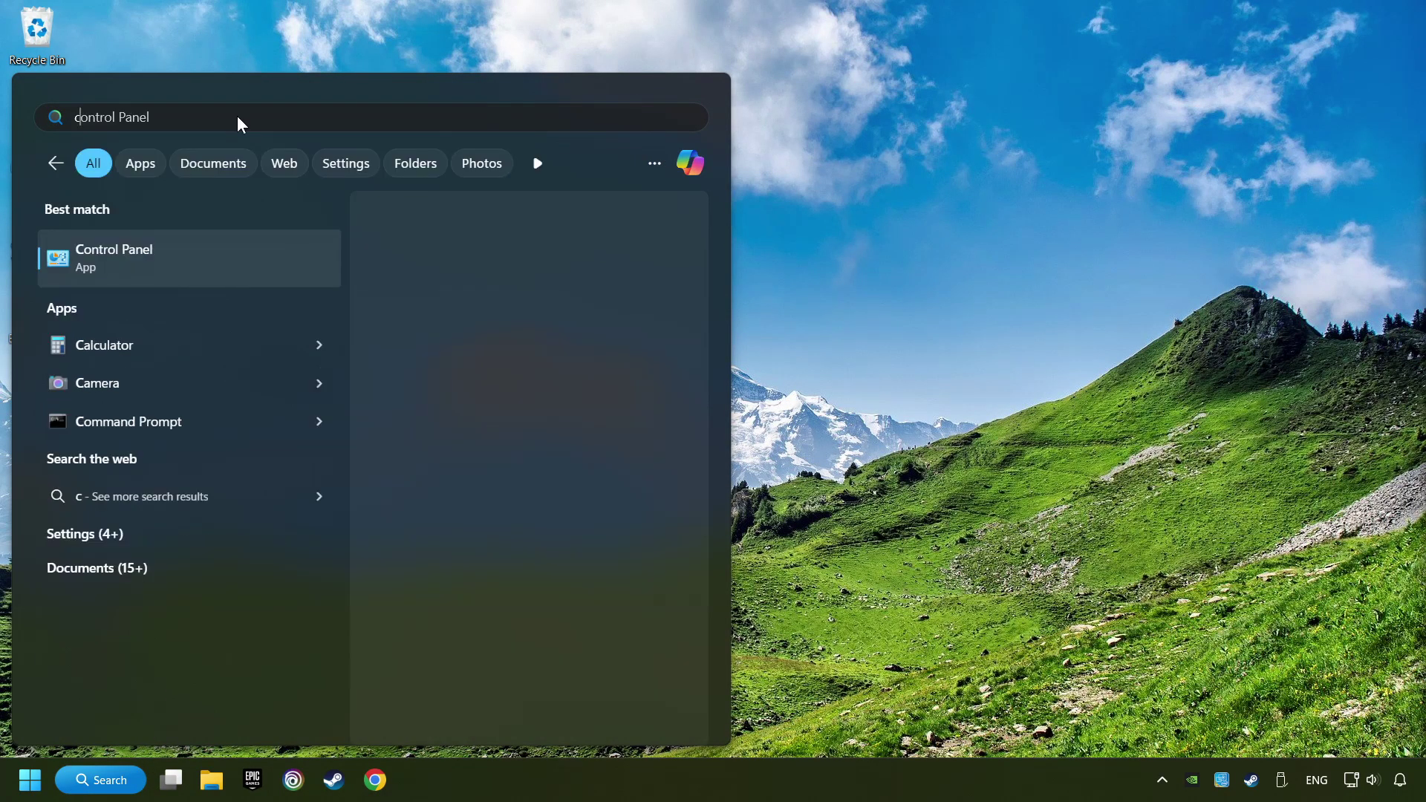
key(ctrl+a)
text(cmd)
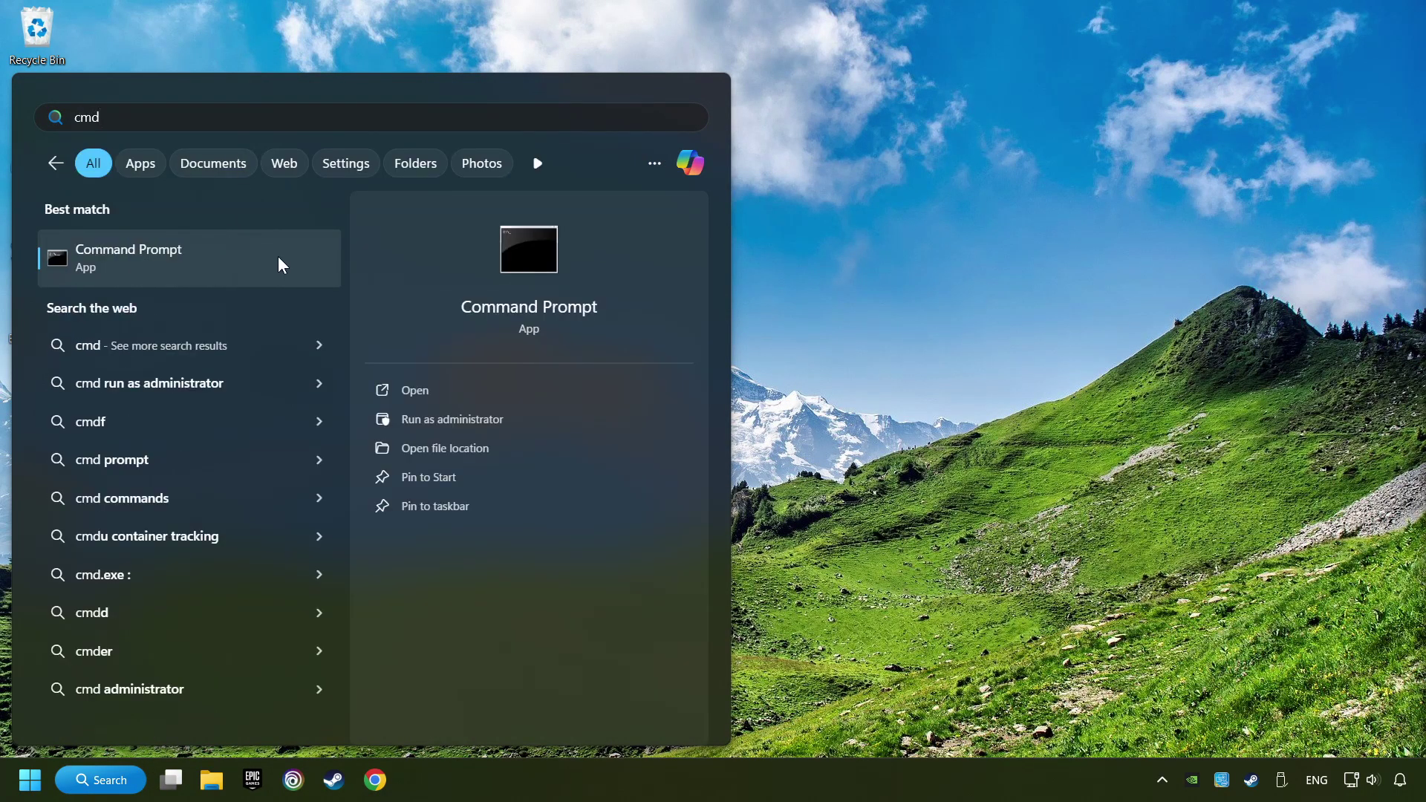
right_click(278, 258)
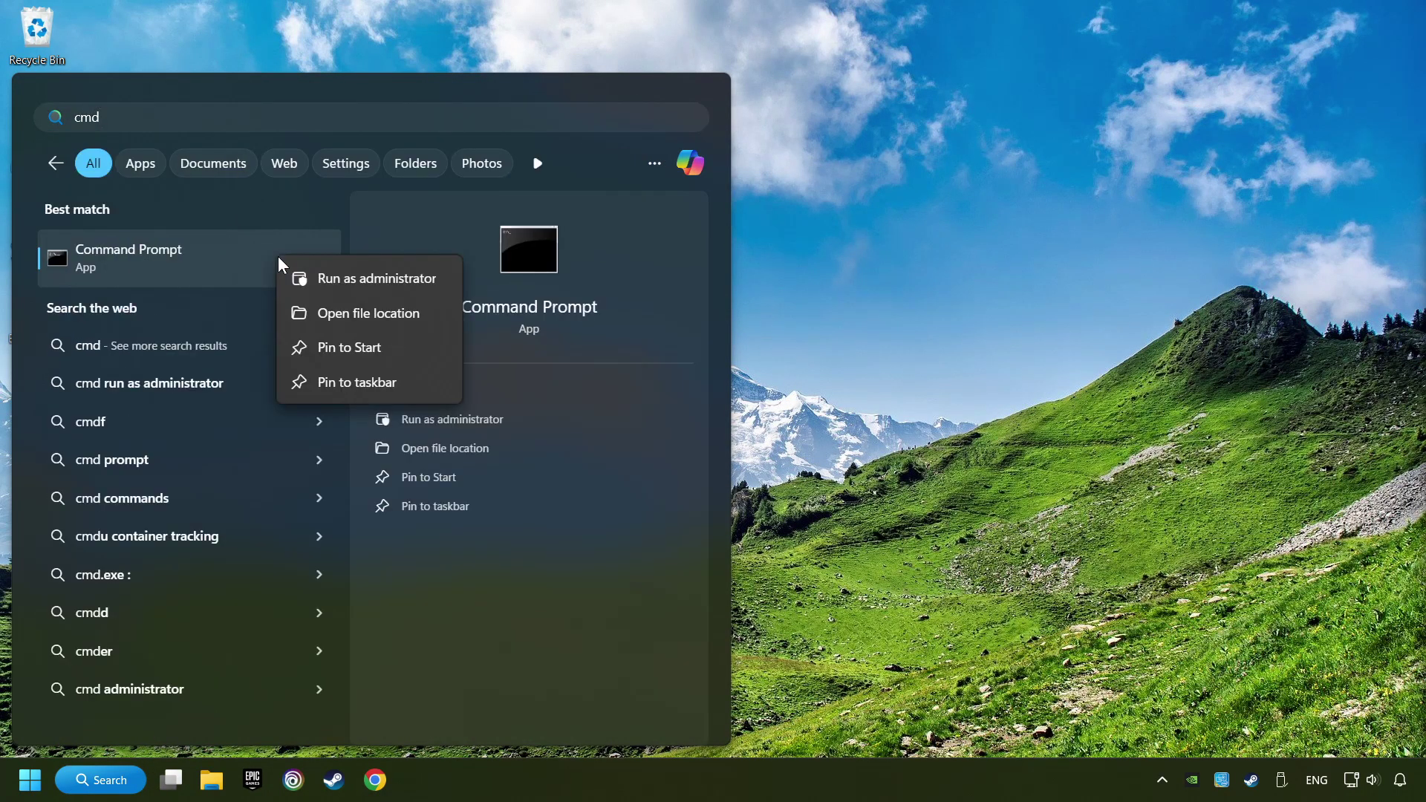
click(358, 278)
Run sfc /scannow in the administrator Command Prompt
drag(344, 141, 512, 154)
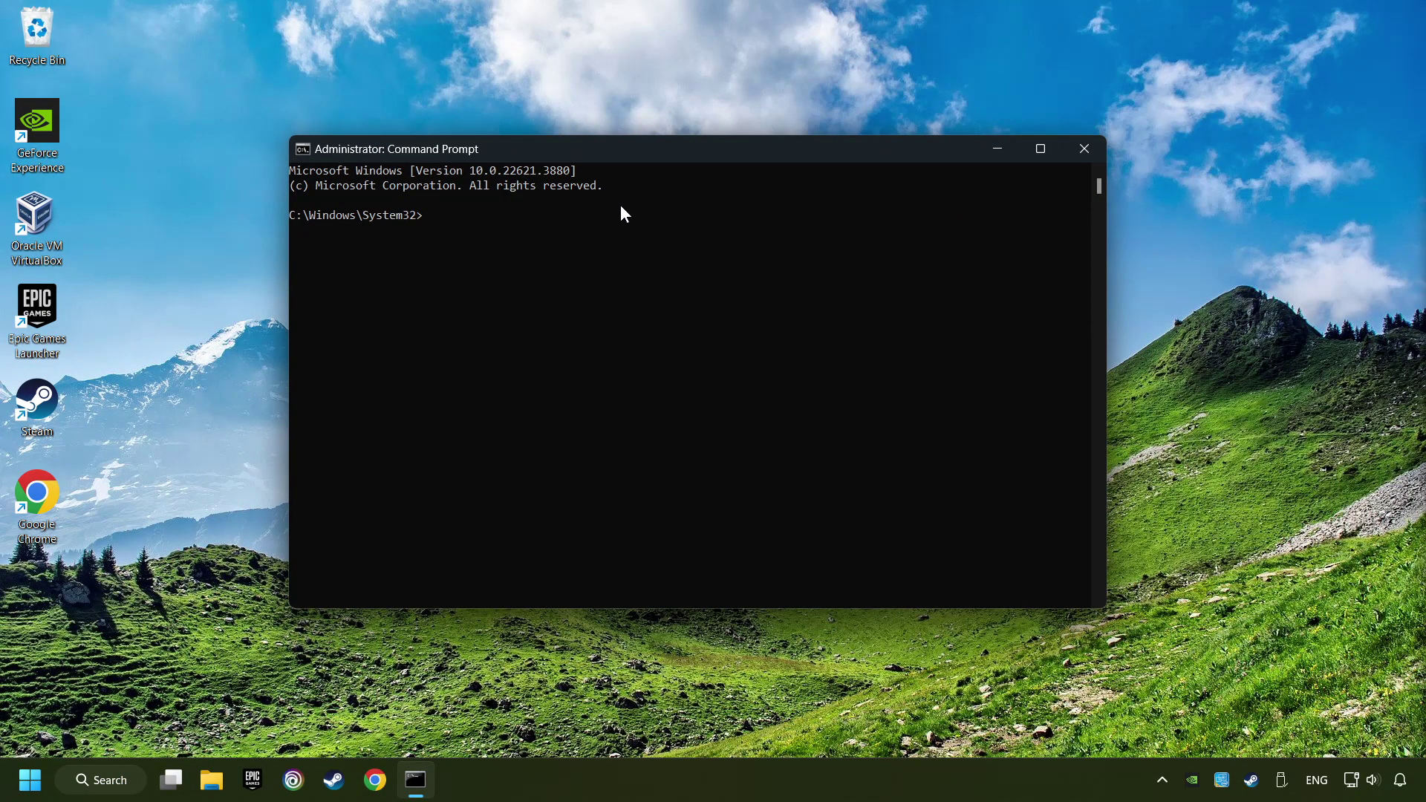
text(sfc /scannow)
key(Return)
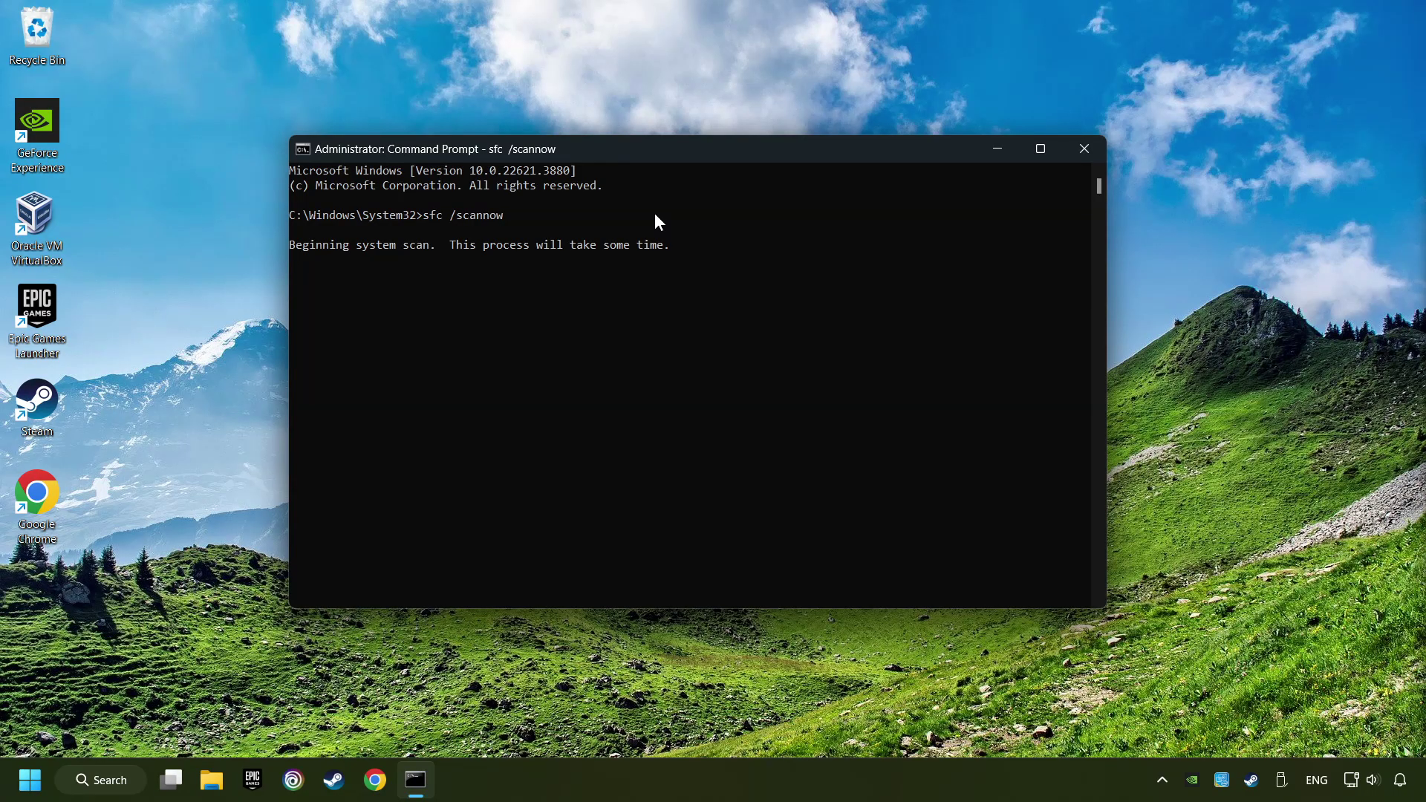